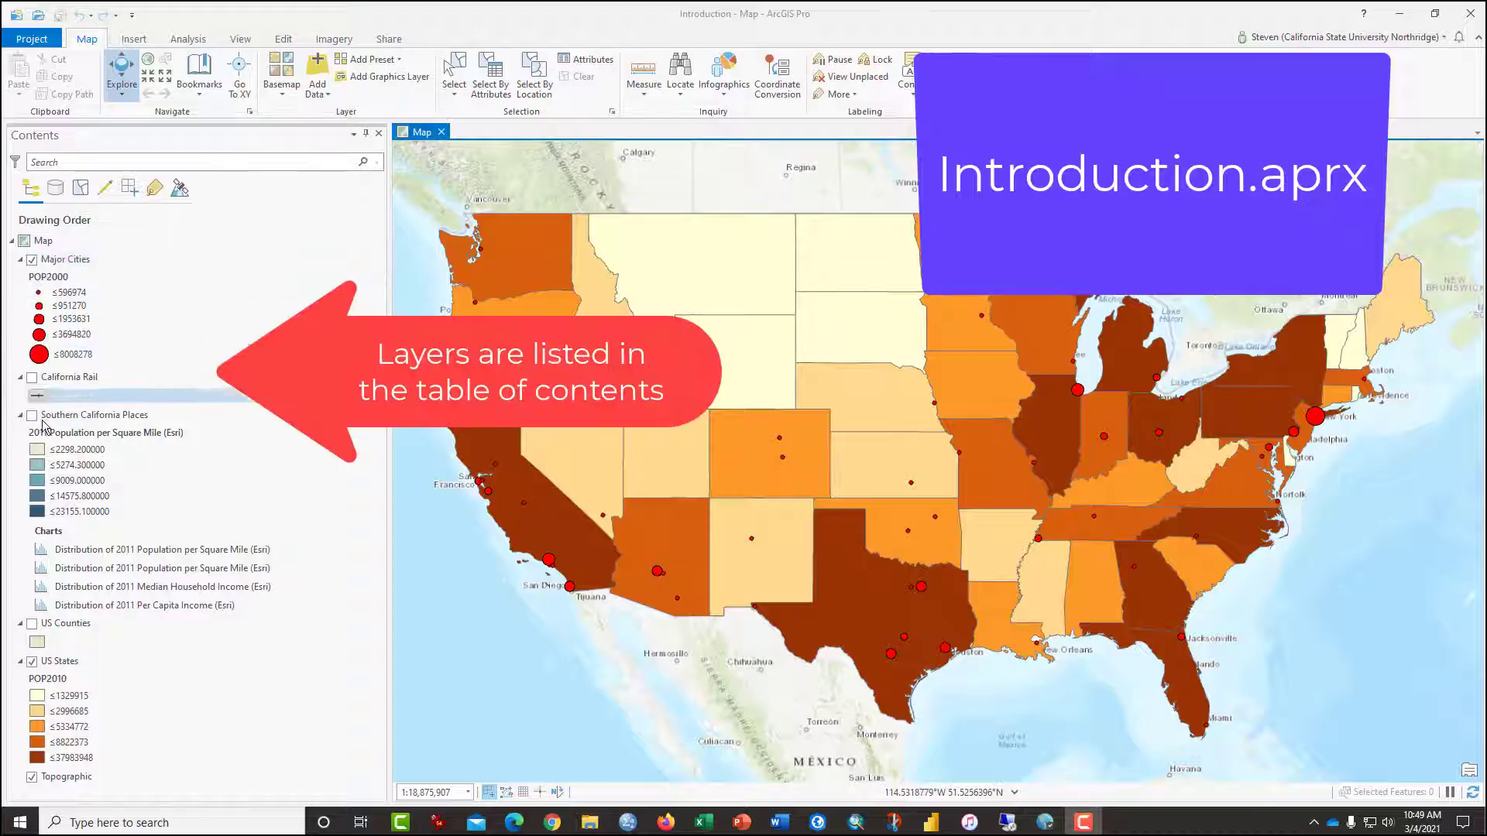
Step: Toggle the US States layer's visibility off and on, and leave both the Major Cities and US States layers hidden
{"action": "left_click", "coordinate": [32, 662]}
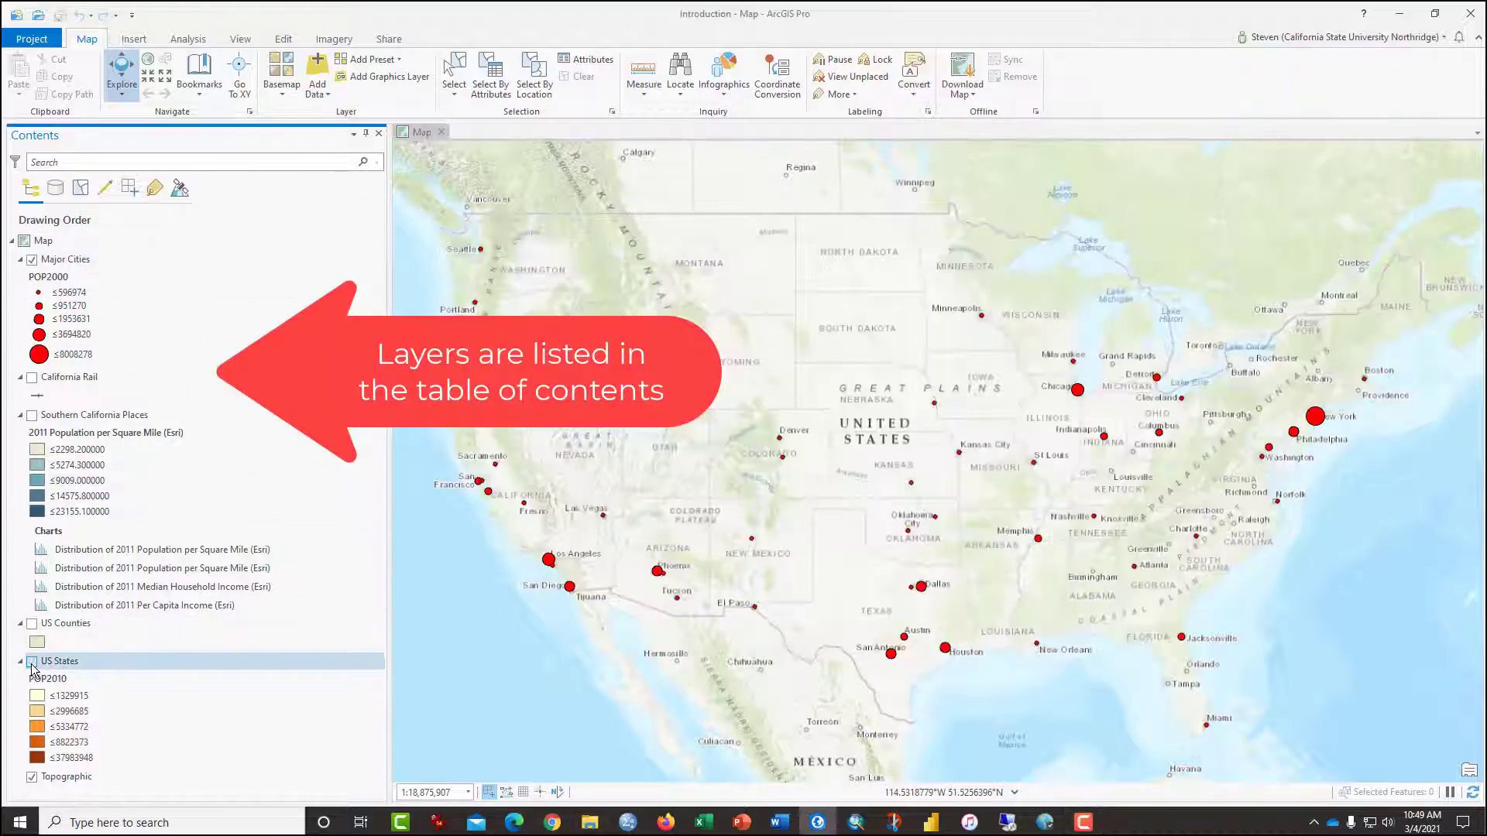
{"action": "left_click", "coordinate": [32, 662]}
{"action": "left_click", "coordinate": [32, 662]}
{"action": "left_click", "coordinate": [32, 662]}
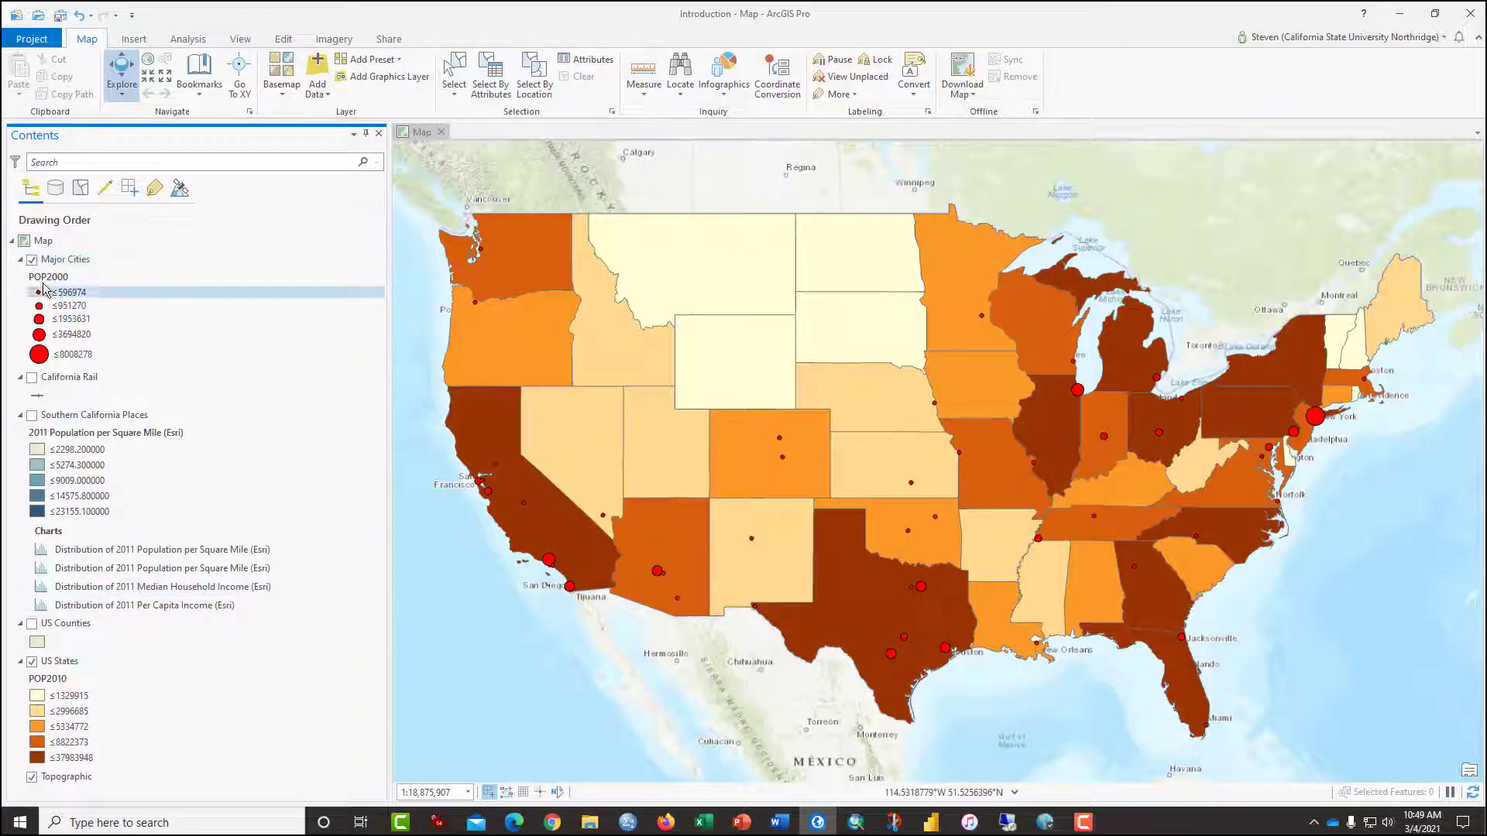
{"action": "left_click", "coordinate": [32, 260]}
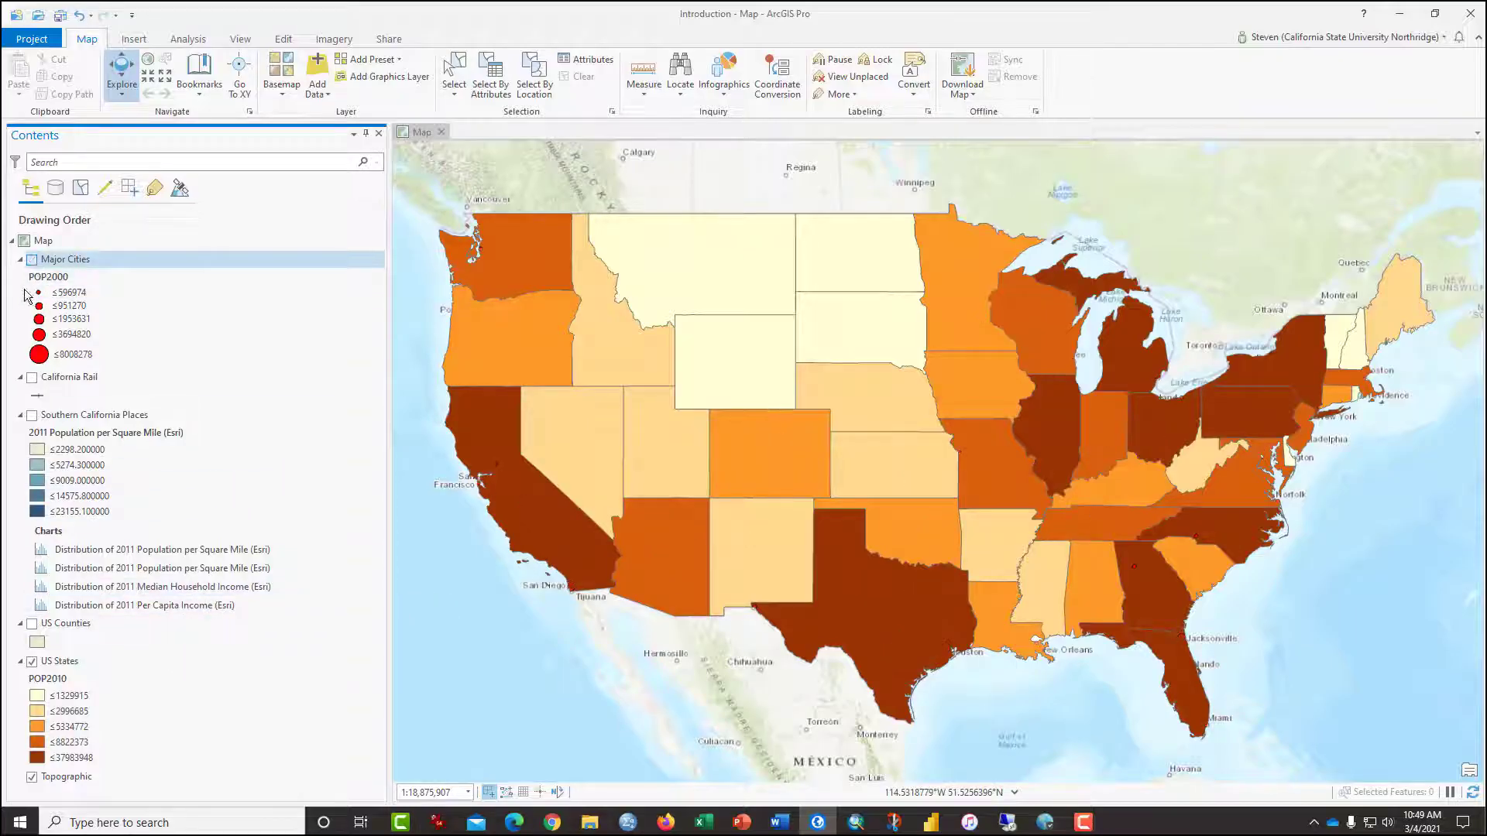
{"action": "left_click", "coordinate": [32, 662]}
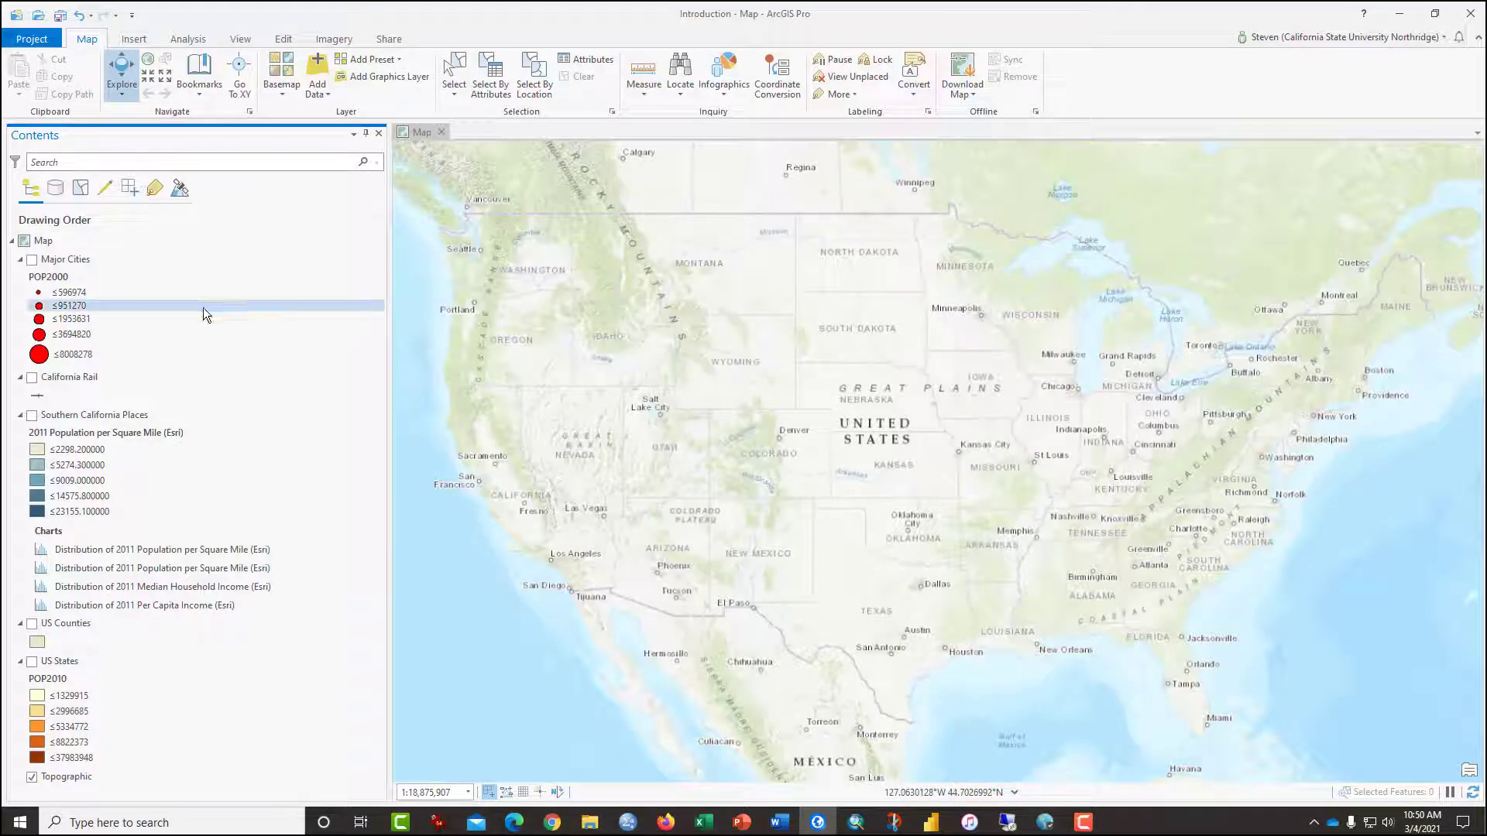
Step: List the layers by data source and toggle the Topographic basemap's visibility, leaving it hidden
{"action": "left_click", "coordinate": [58, 190]}
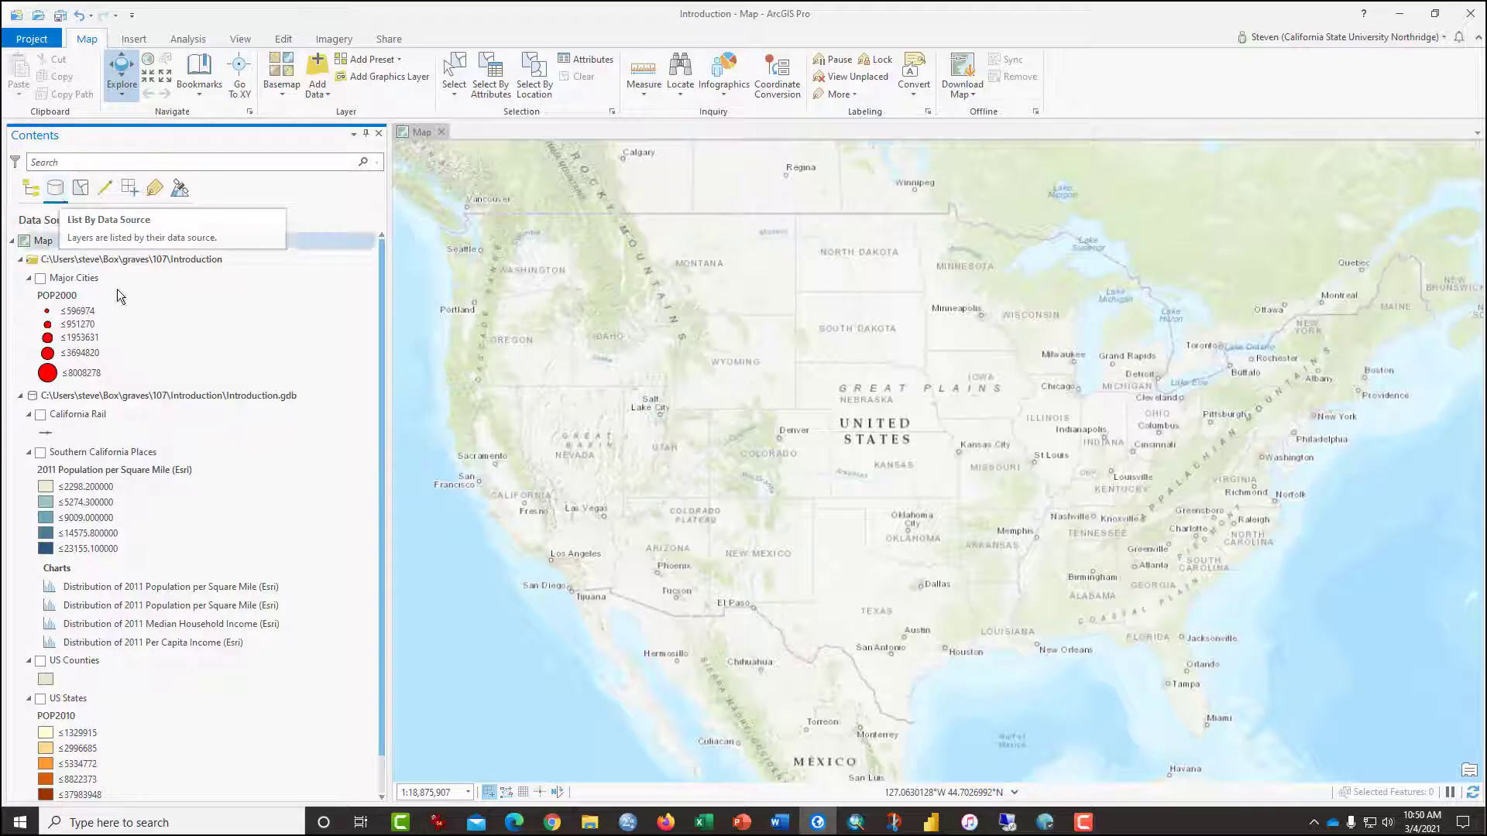
{"action": "scroll", "coordinate": [118, 290], "scroll_direction": "down", "scroll_amount": 2}
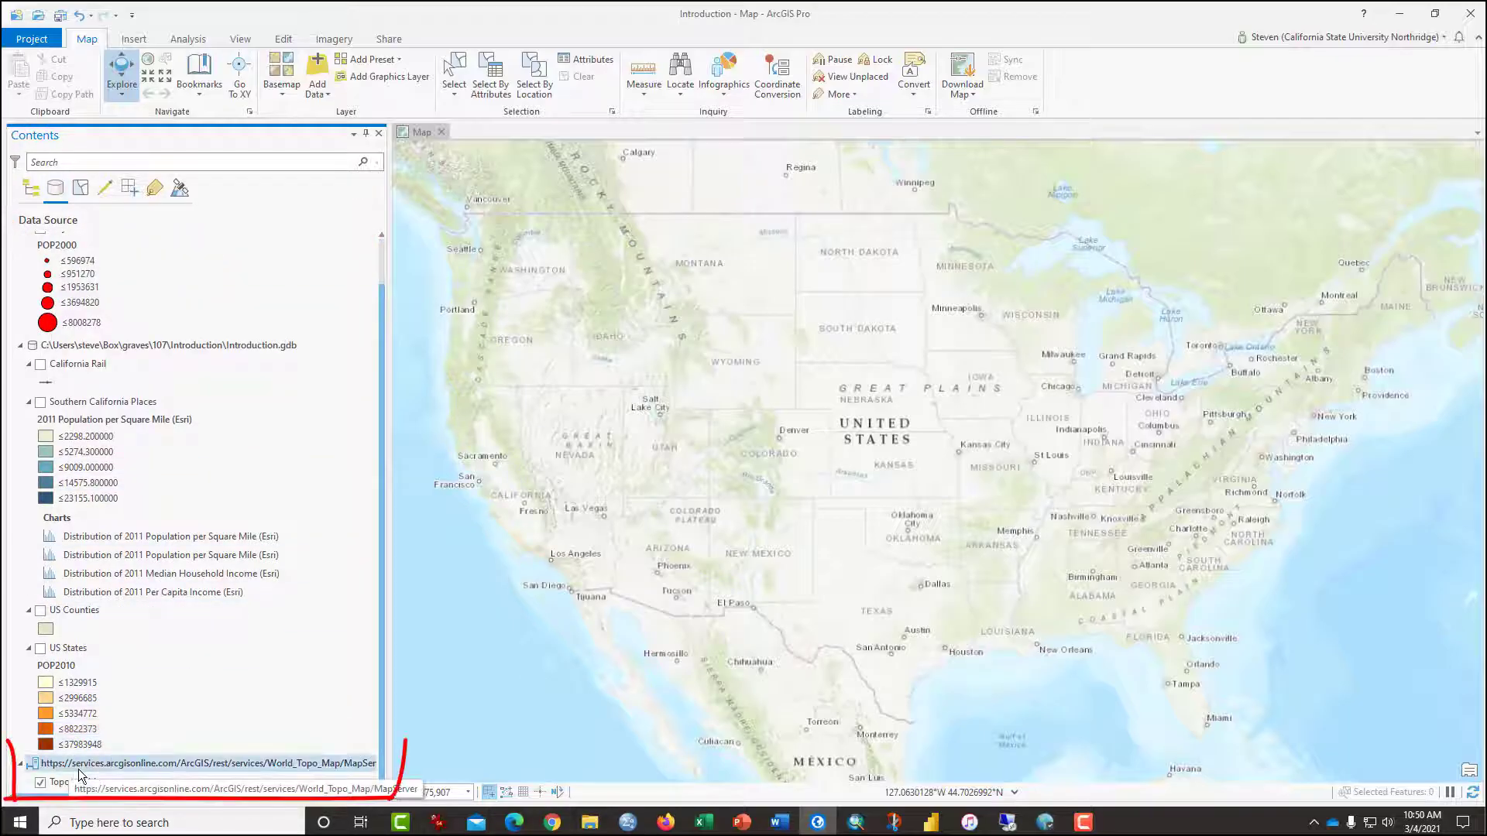
{"action": "left_click", "coordinate": [42, 785]}
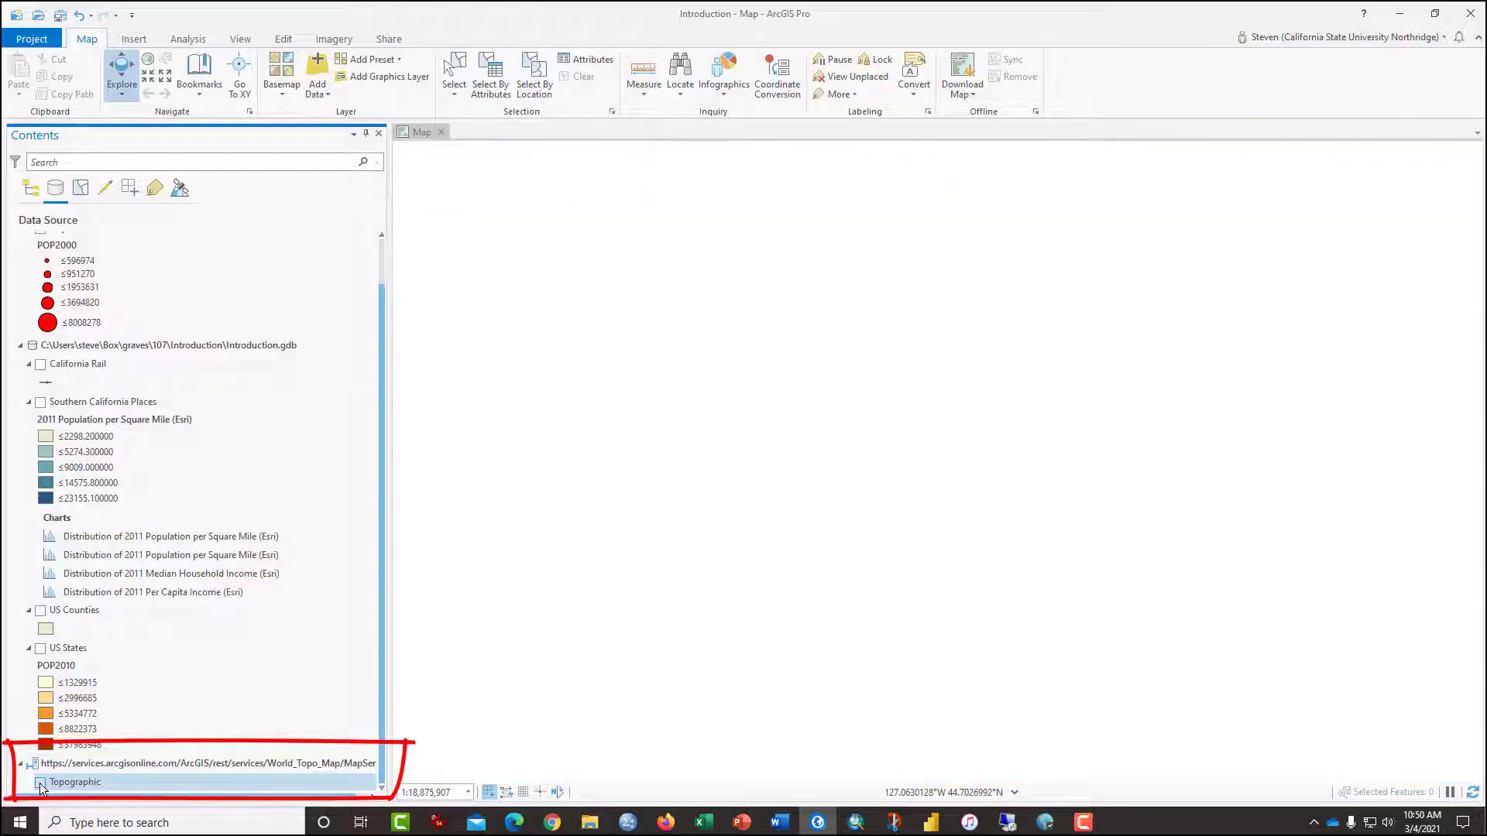
{"action": "left_click", "coordinate": [41, 785]}
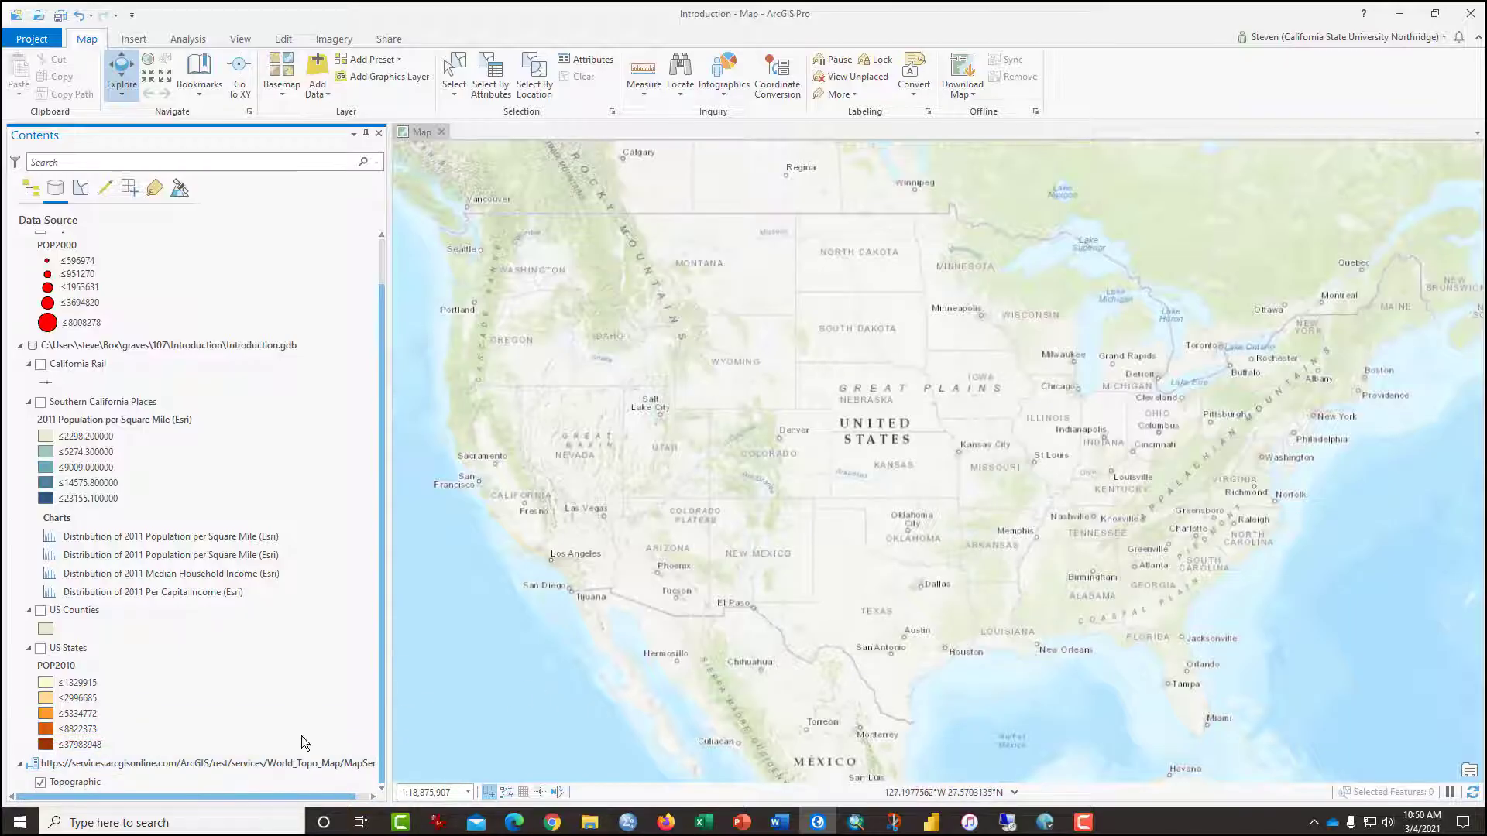
{"action": "left_click", "coordinate": [39, 784]}
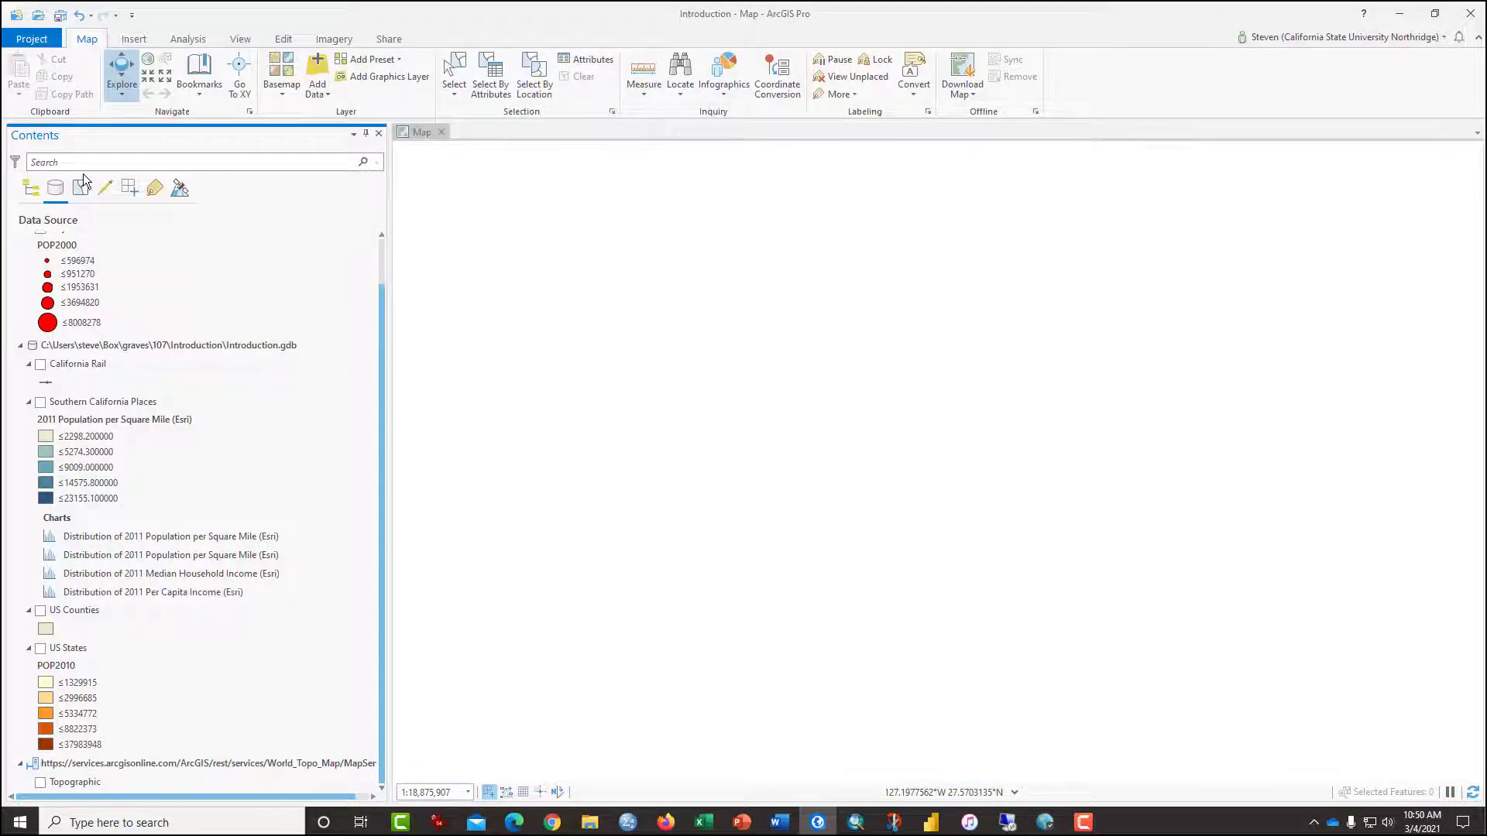
Step: List the layers by drawing order again and show the US States and Major Cities layers
{"action": "left_click", "coordinate": [32, 189]}
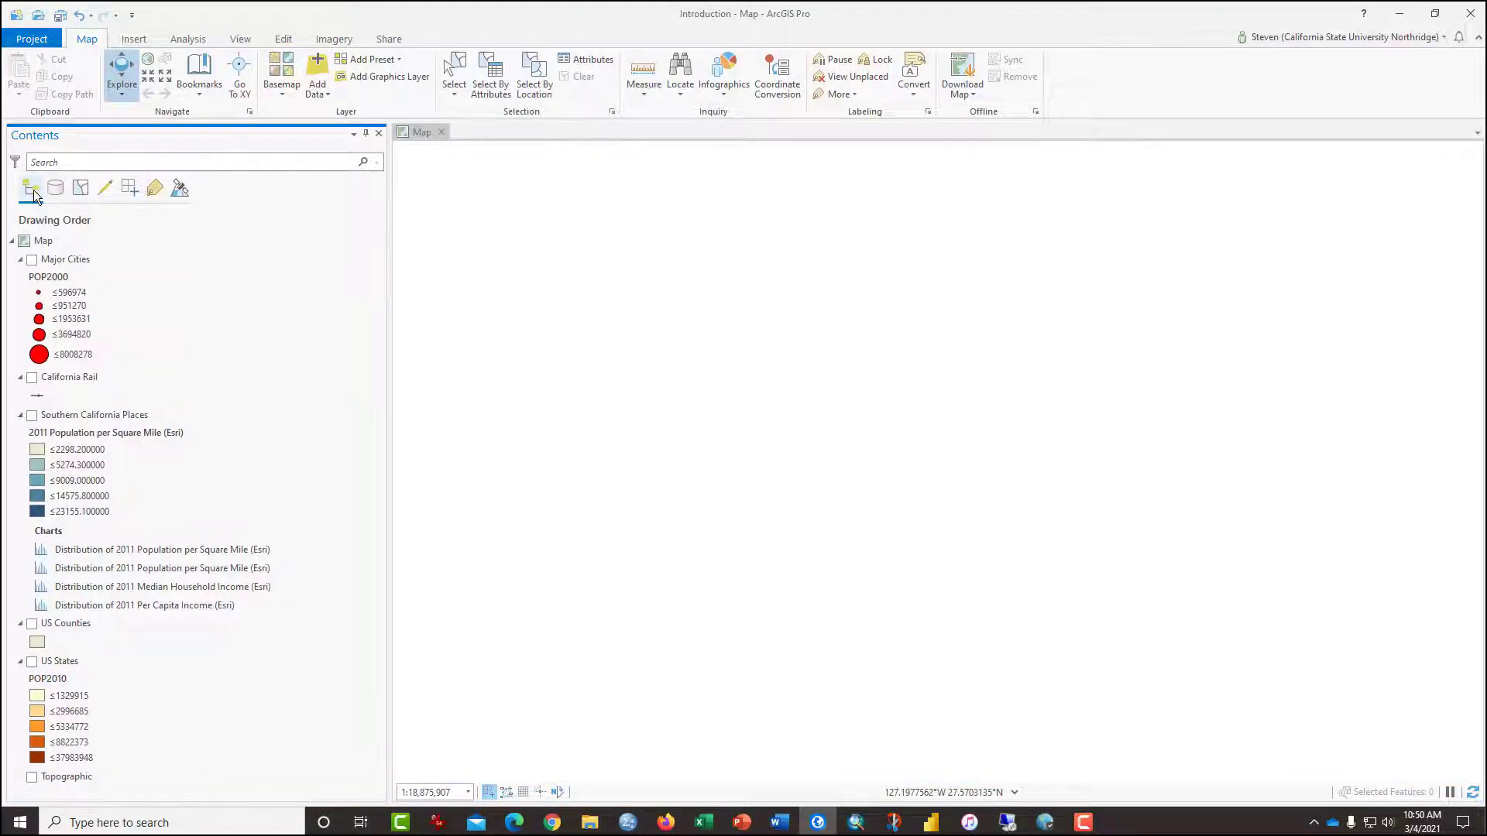
{"action": "left_click", "coordinate": [32, 662]}
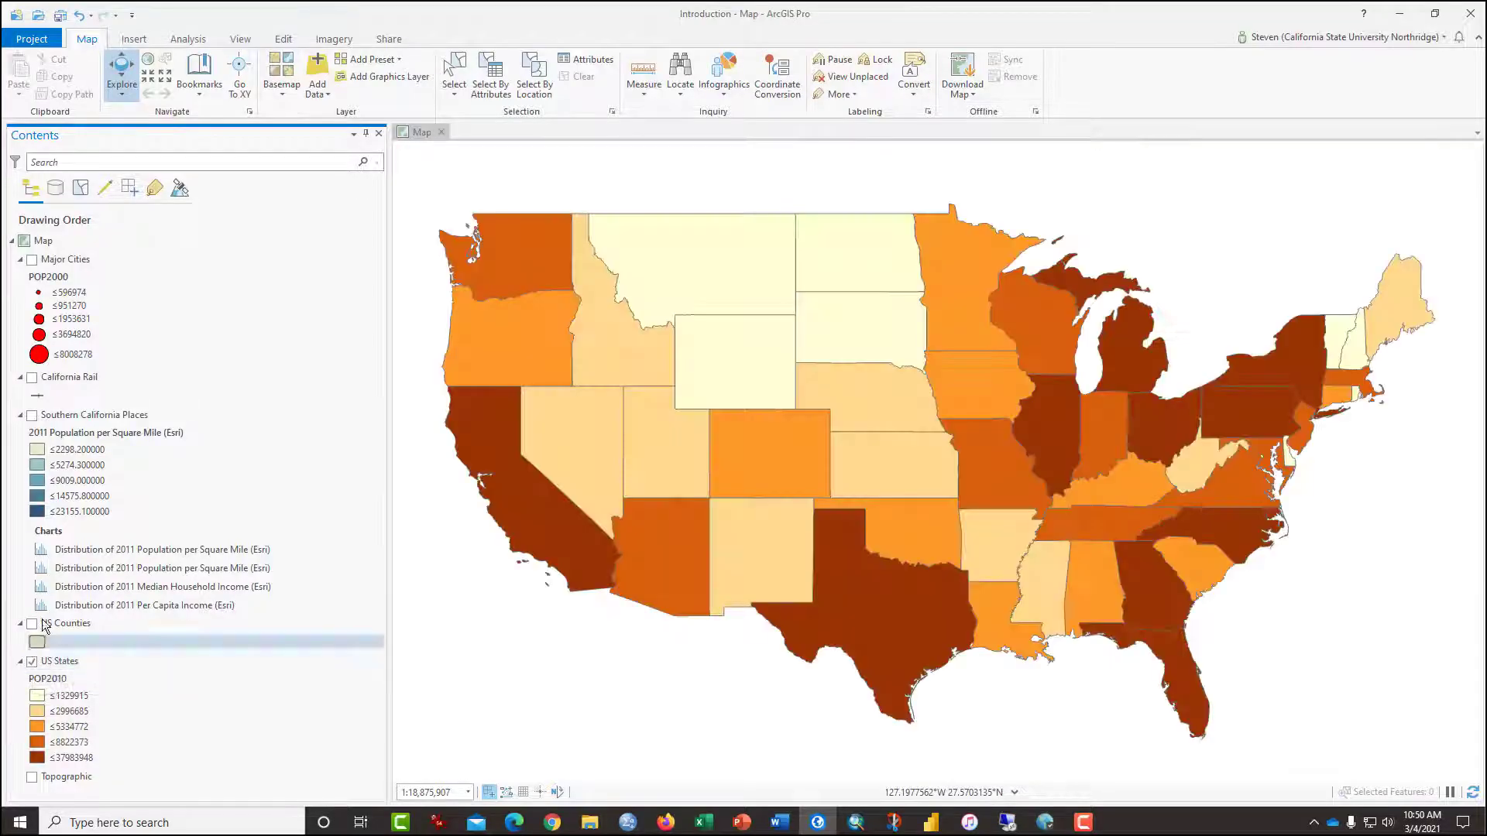
{"action": "left_click", "coordinate": [32, 261]}
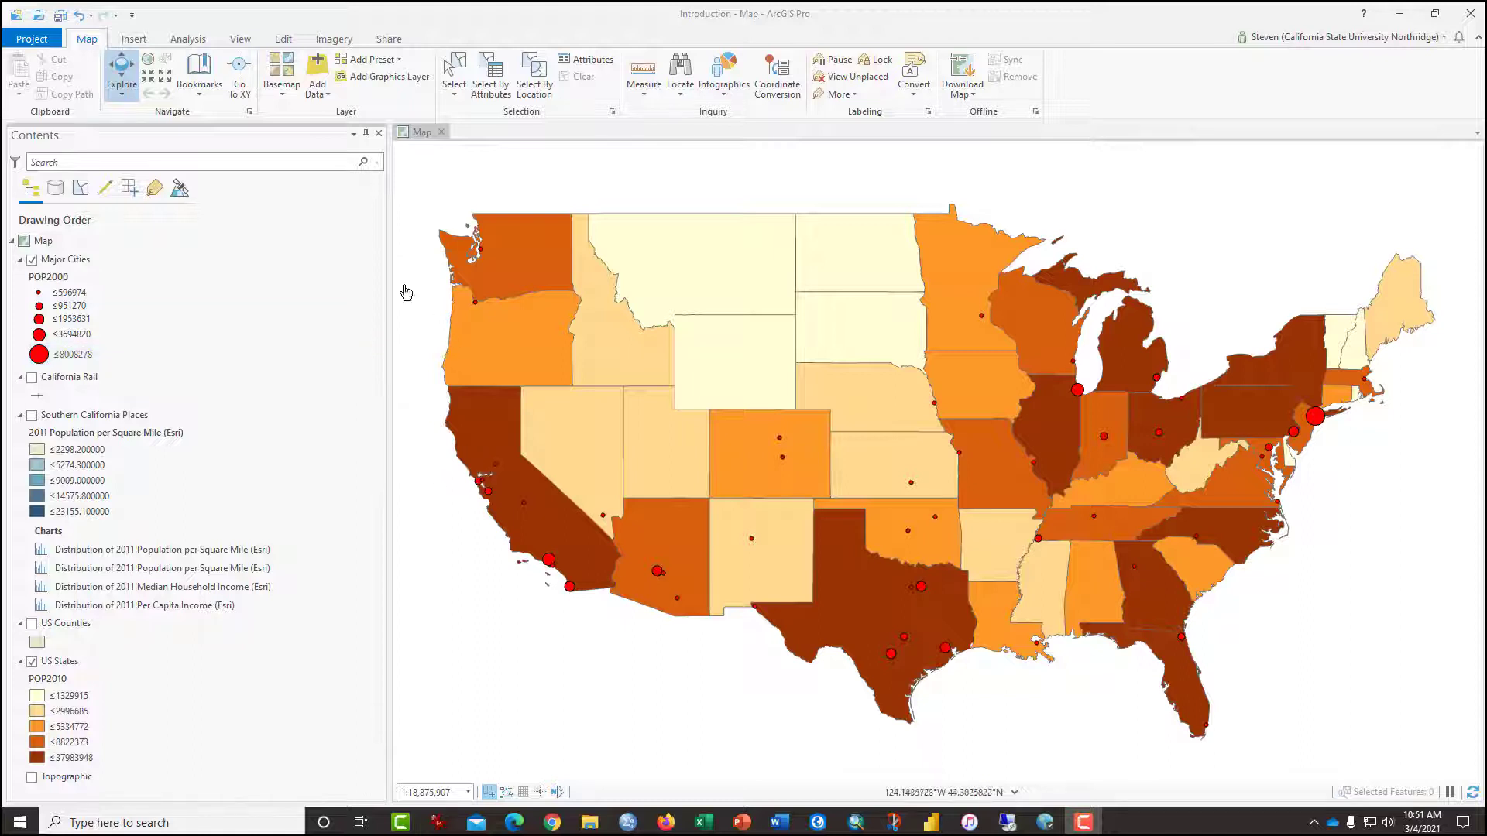
Step: Hide the US States layer, view the attribute pop-up of the Minneapolis city point and close it
{"action": "left_click", "coordinate": [31, 663]}
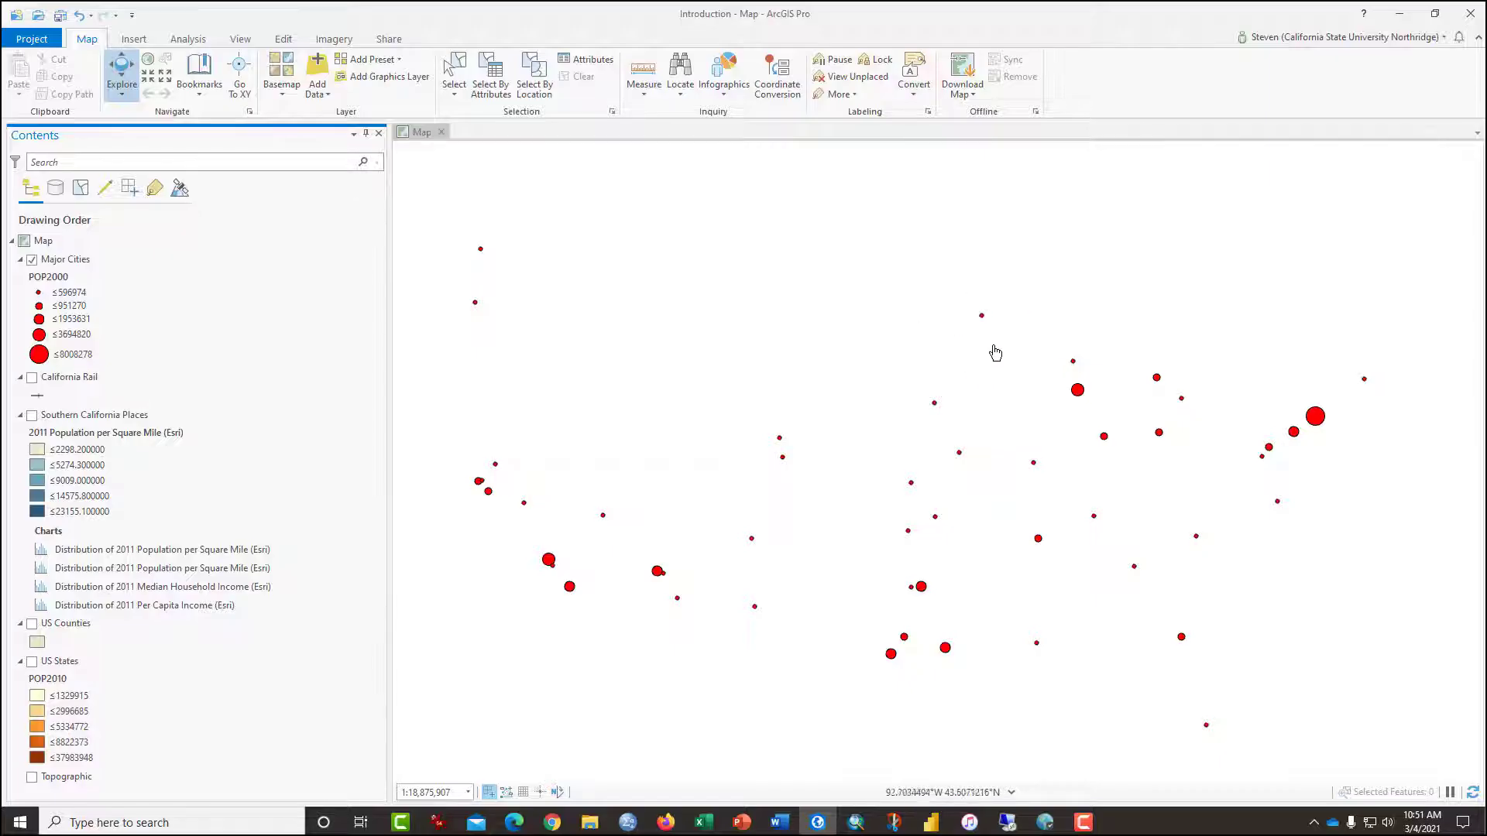
{"action": "left_click", "coordinate": [982, 318]}
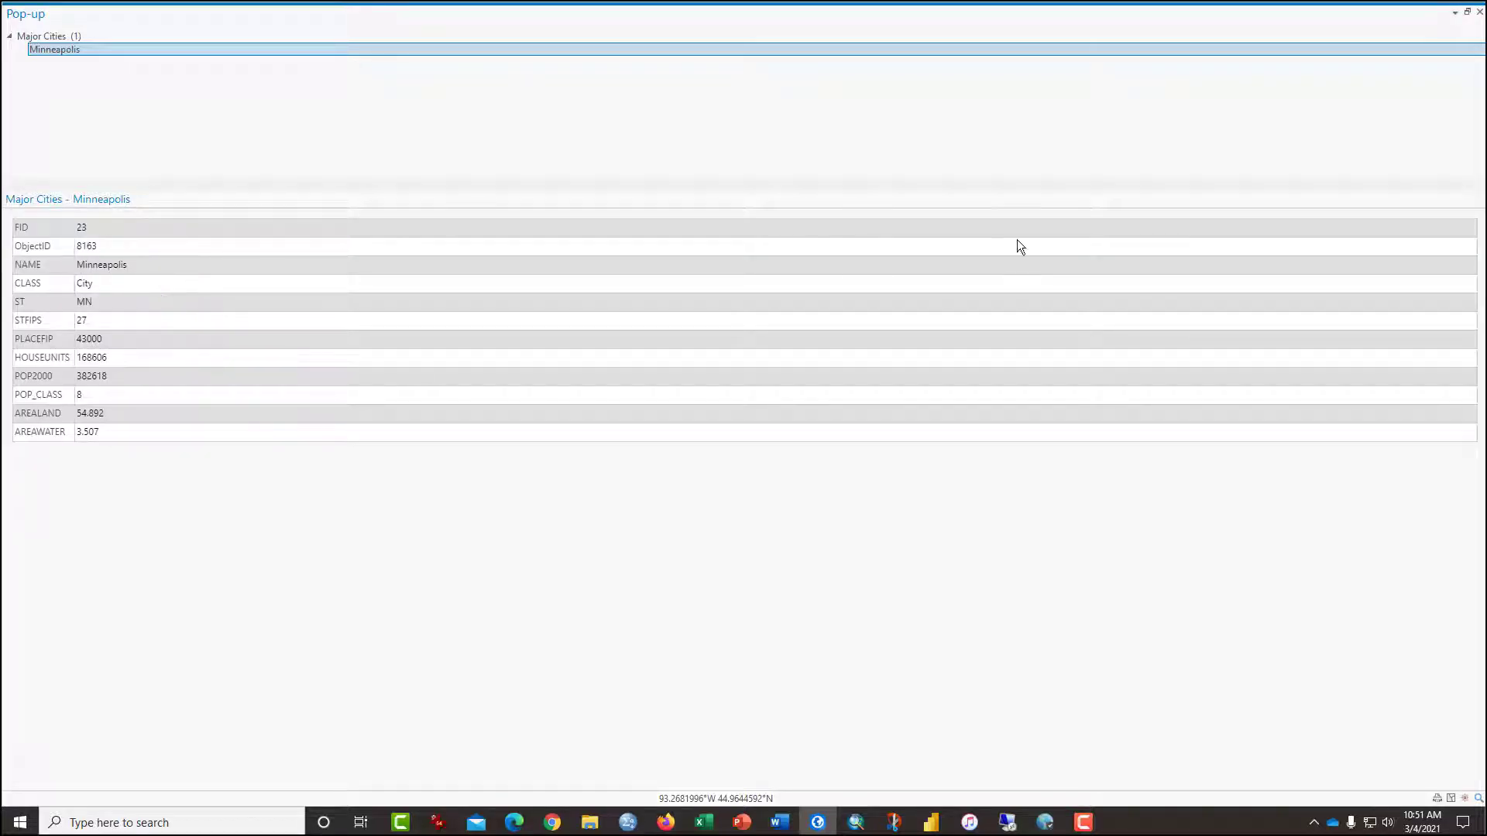
{"action": "double_click", "coordinate": [1410, 12]}
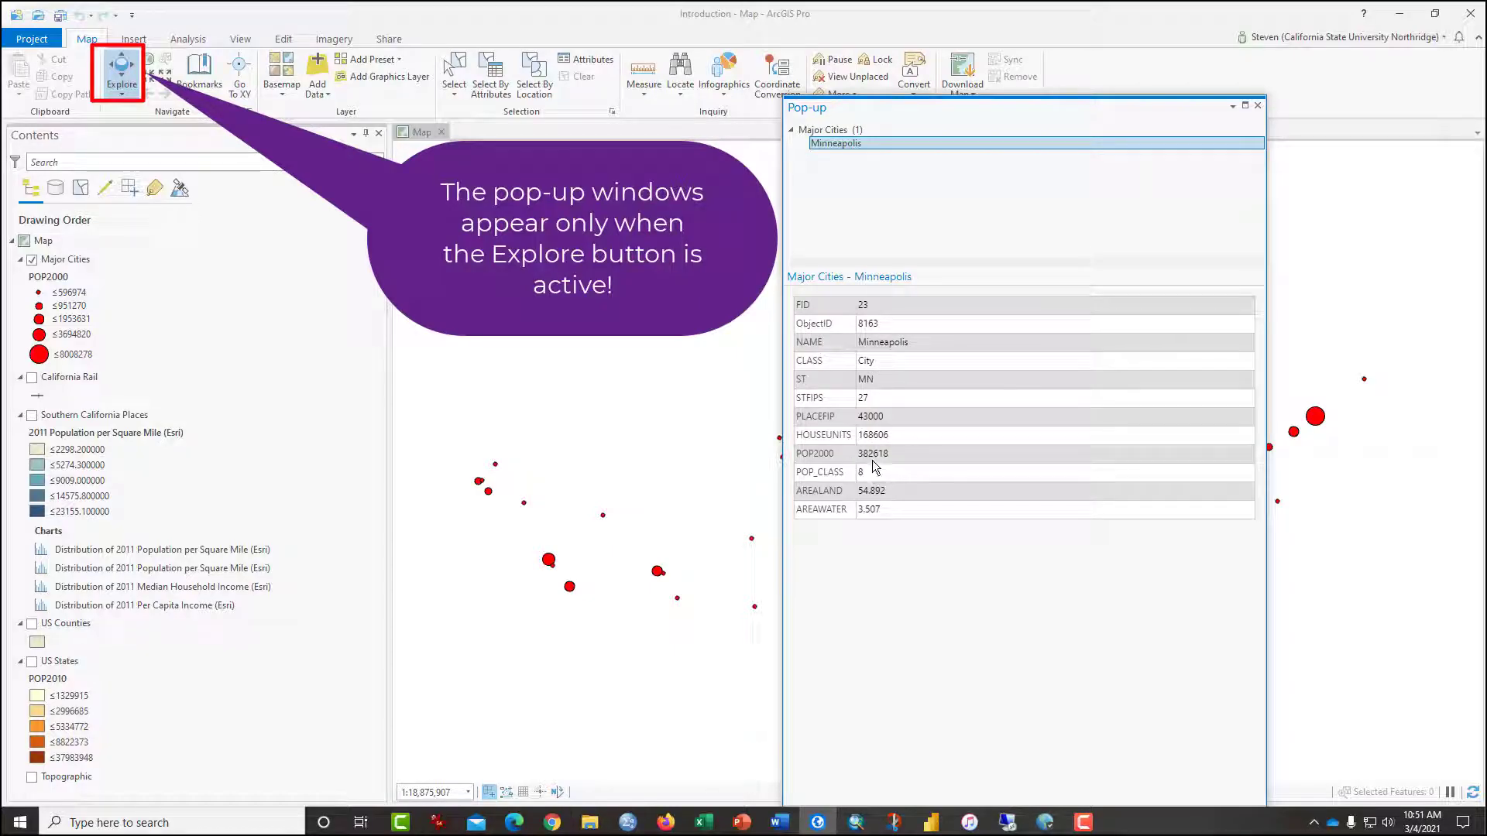
{"action": "left_click", "coordinate": [1258, 105]}
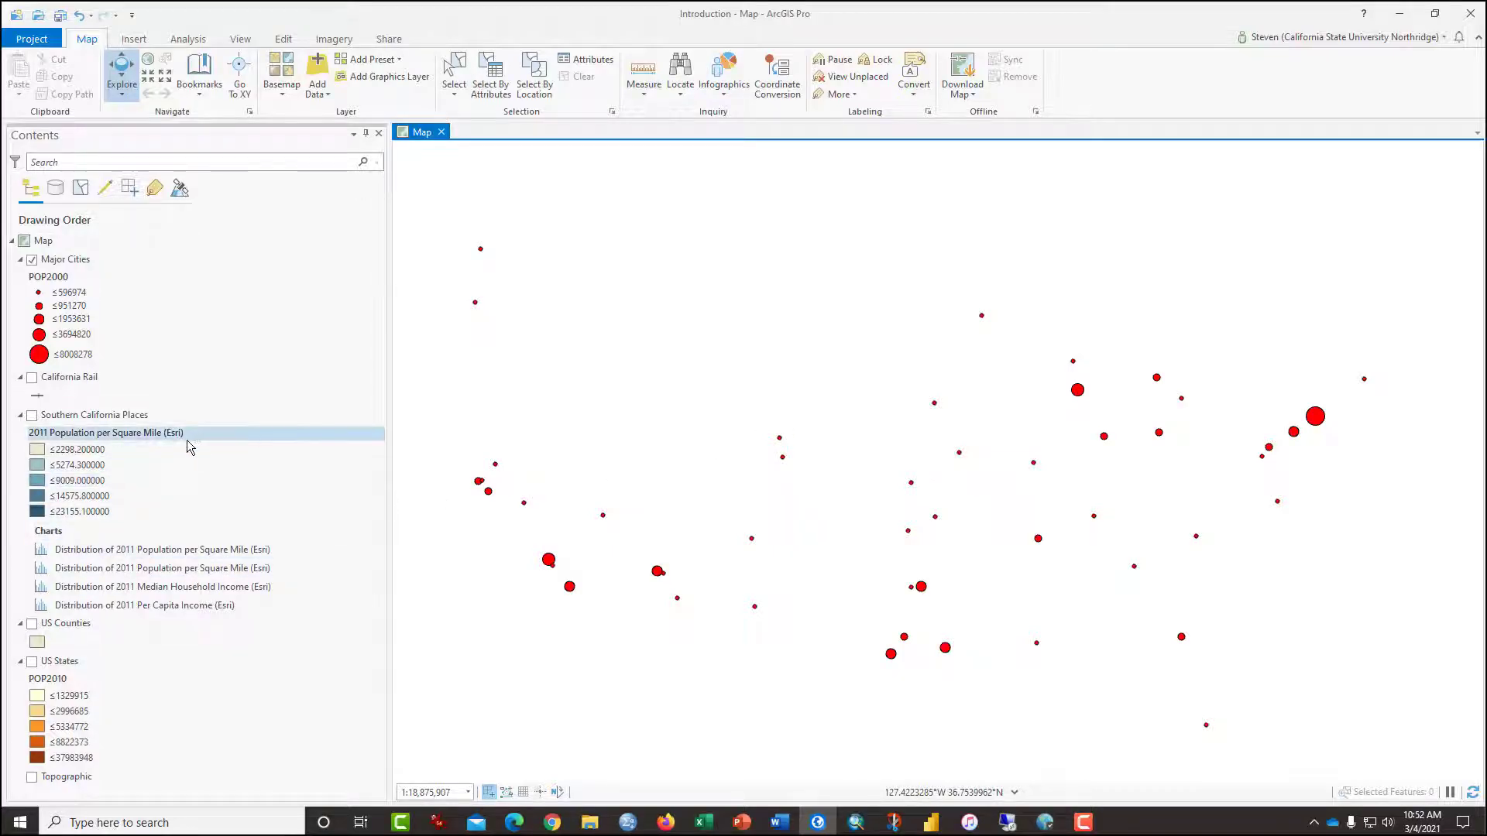
Step: Show the US States layer again, view the attribute pop-up of the Iowa polygon and close it
{"action": "left_click", "coordinate": [32, 661]}
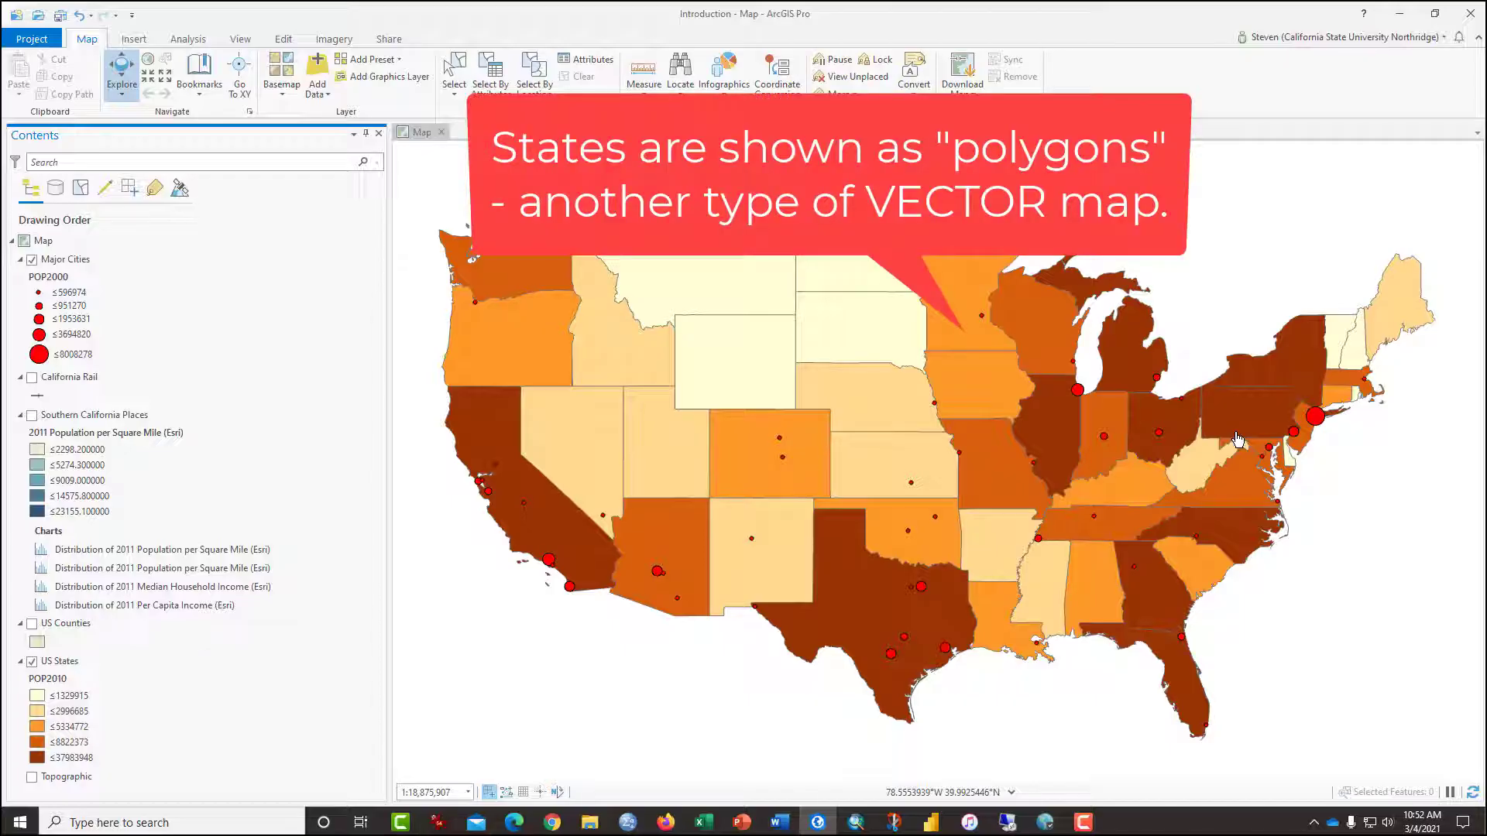
{"action": "left_click", "coordinate": [974, 381]}
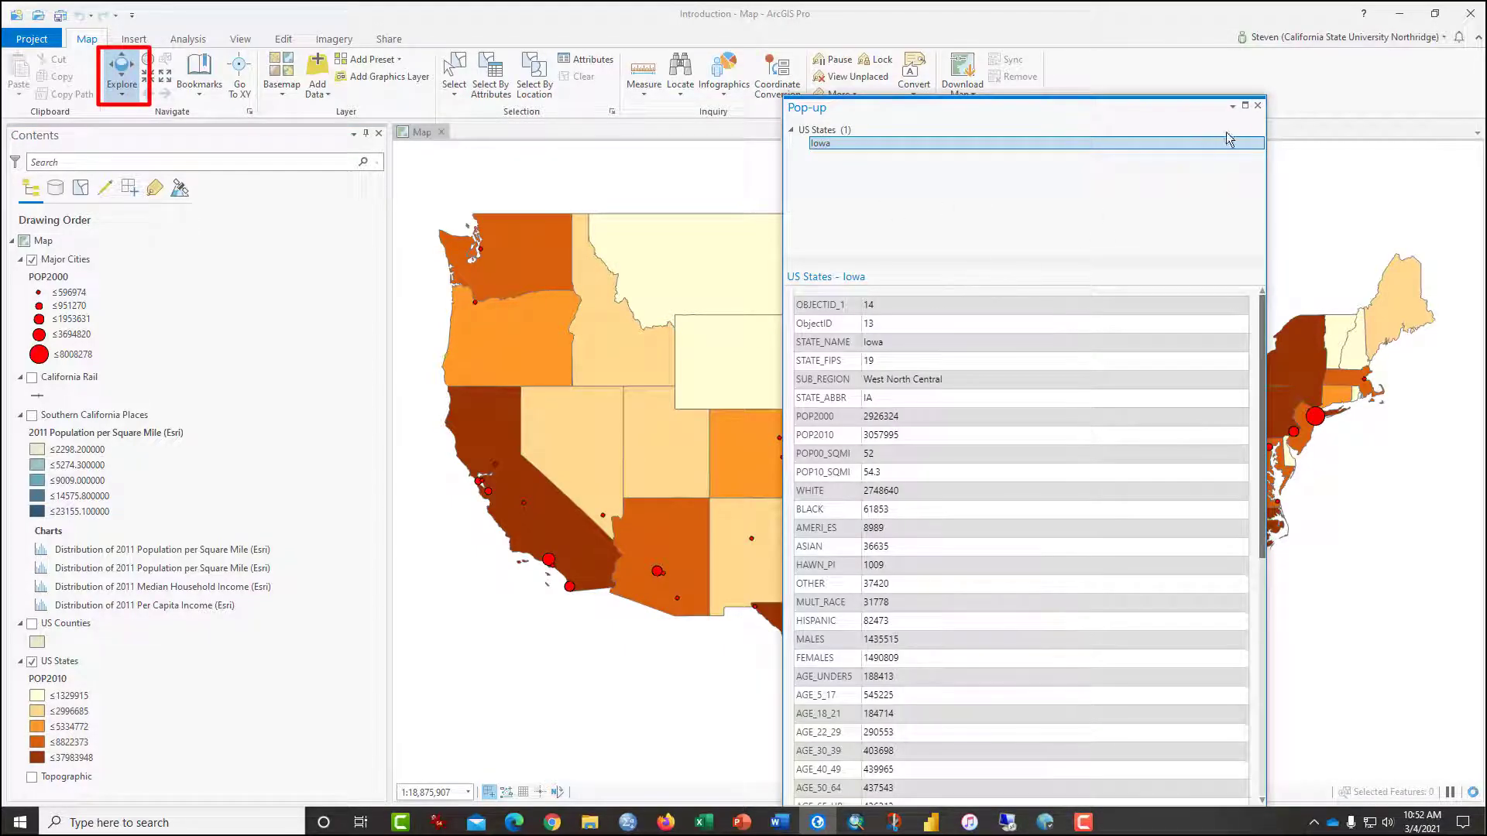
{"action": "left_click", "coordinate": [1258, 109]}
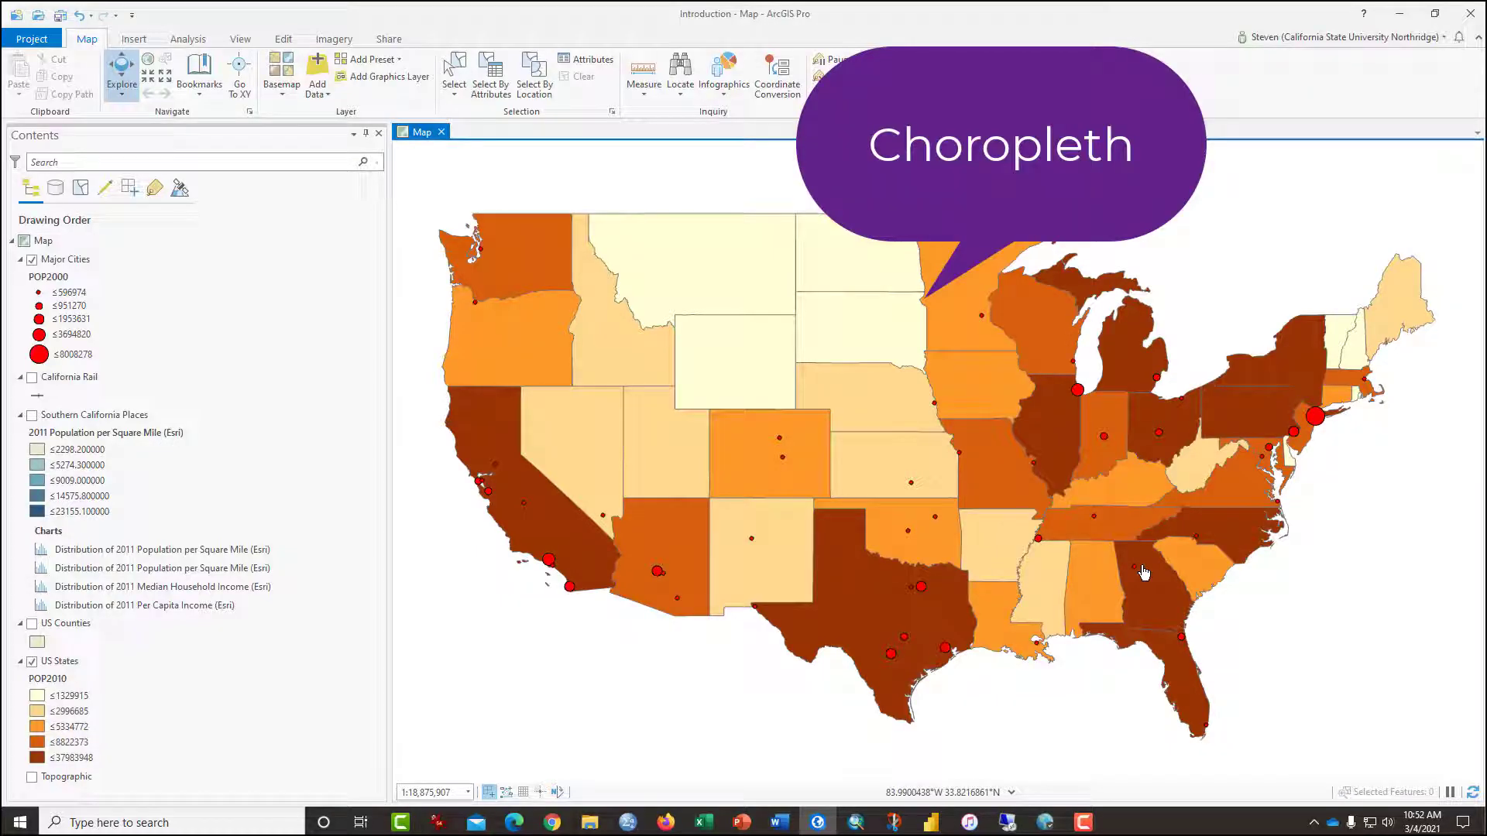
Step: Open the US States layer's symbology, review the classification methods and set the method to Equal Interval
{"action": "right_click", "coordinate": [75, 663]}
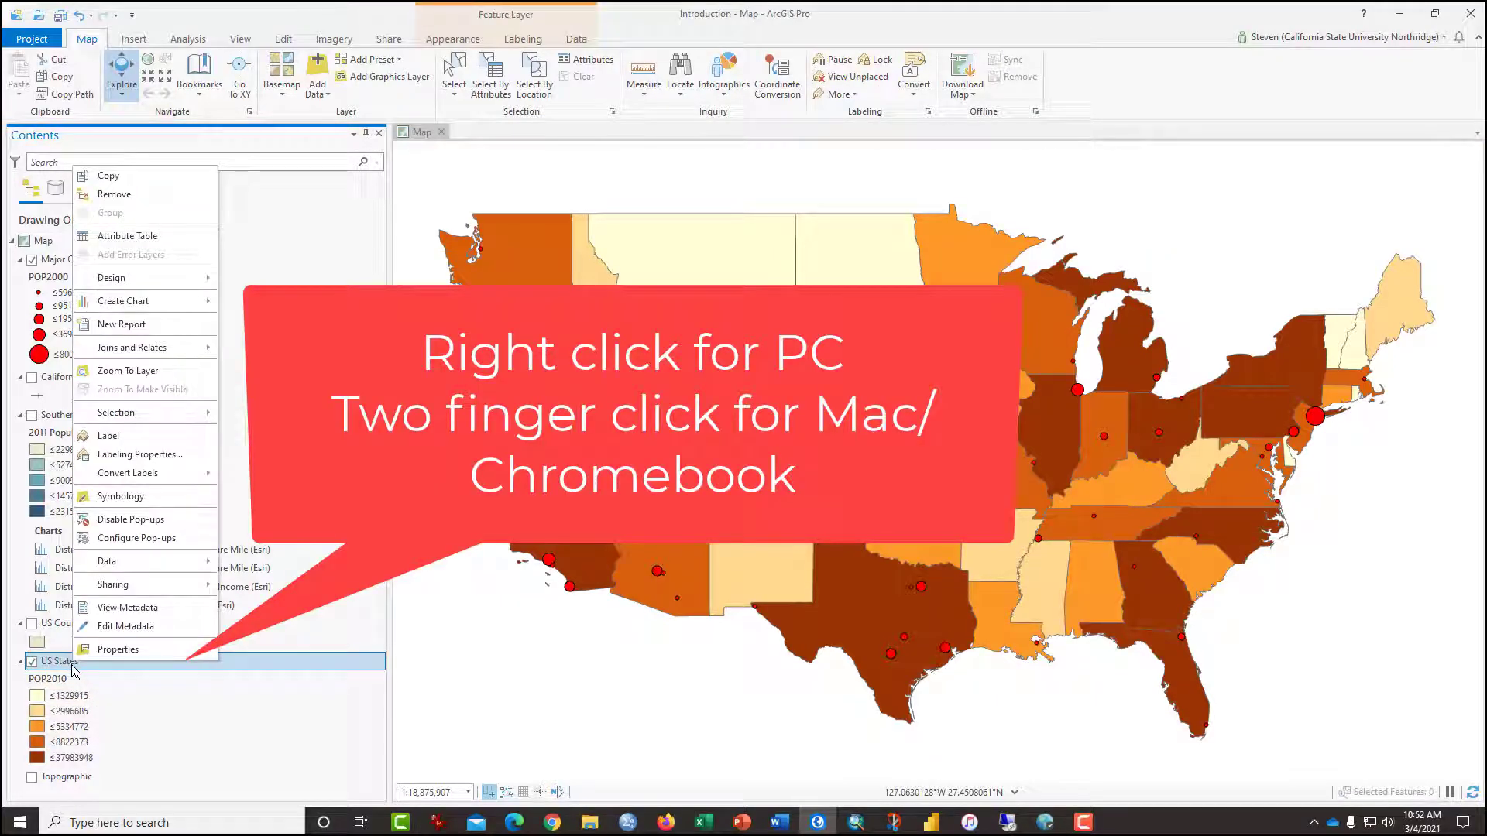
{"action": "left_click", "coordinate": [108, 498]}
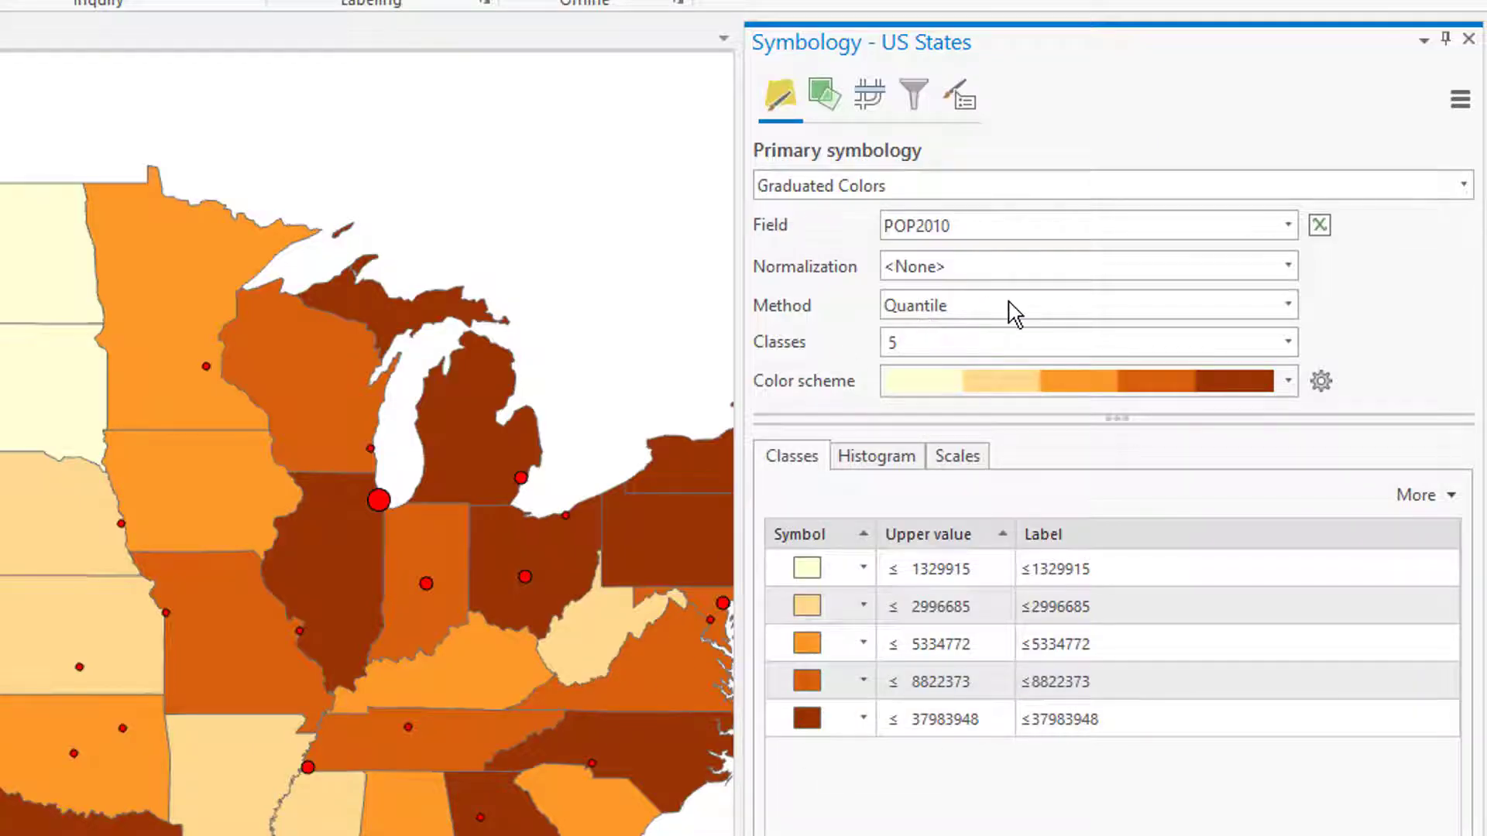
{"action": "left_click", "coordinate": [1290, 307]}
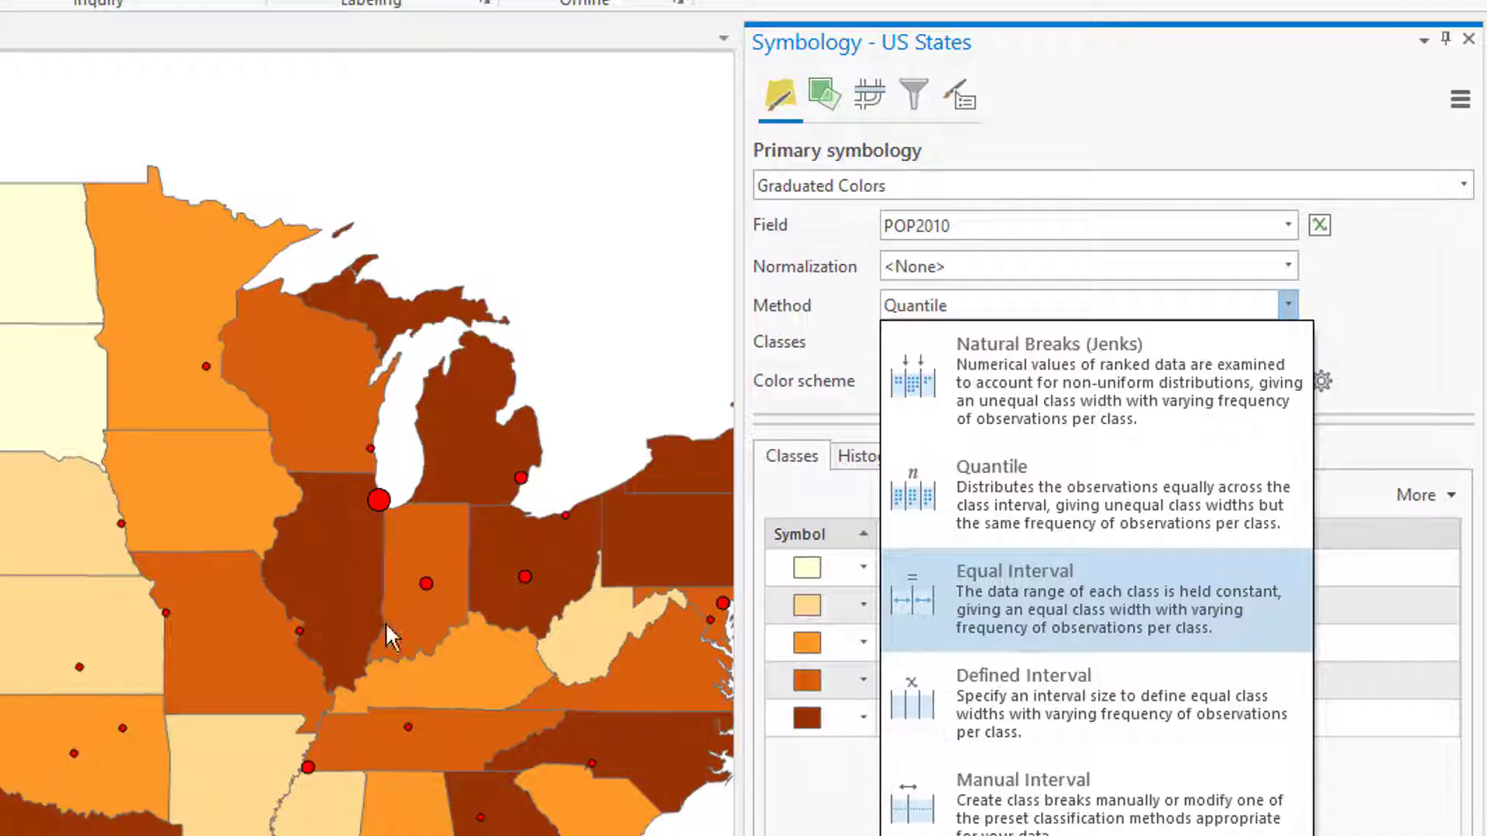
{"action": "scroll", "coordinate": [244, 548], "scroll_direction": "down", "scroll_amount": 2}
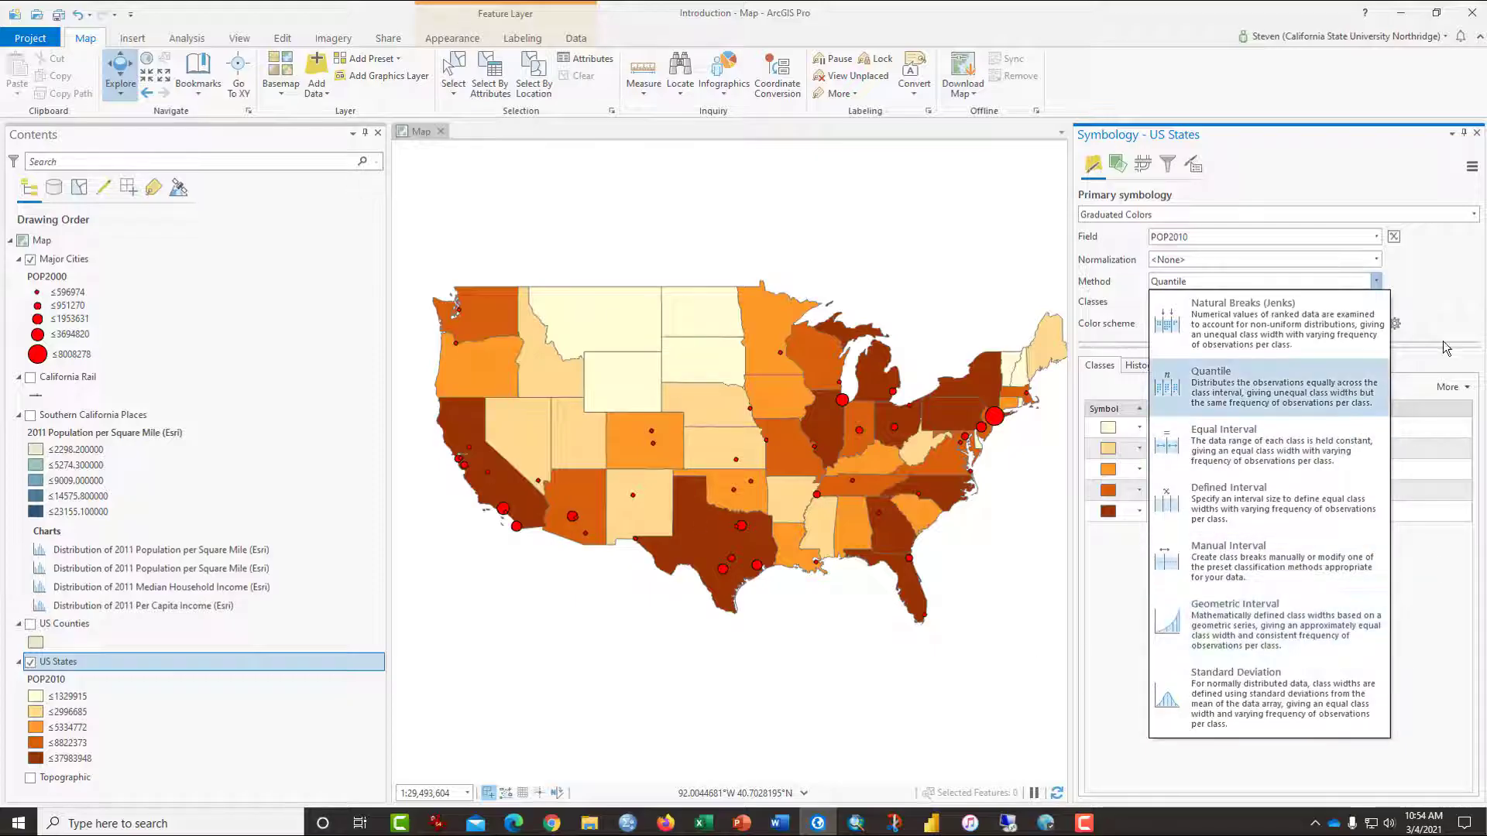
{"action": "left_click", "coordinate": [1444, 287]}
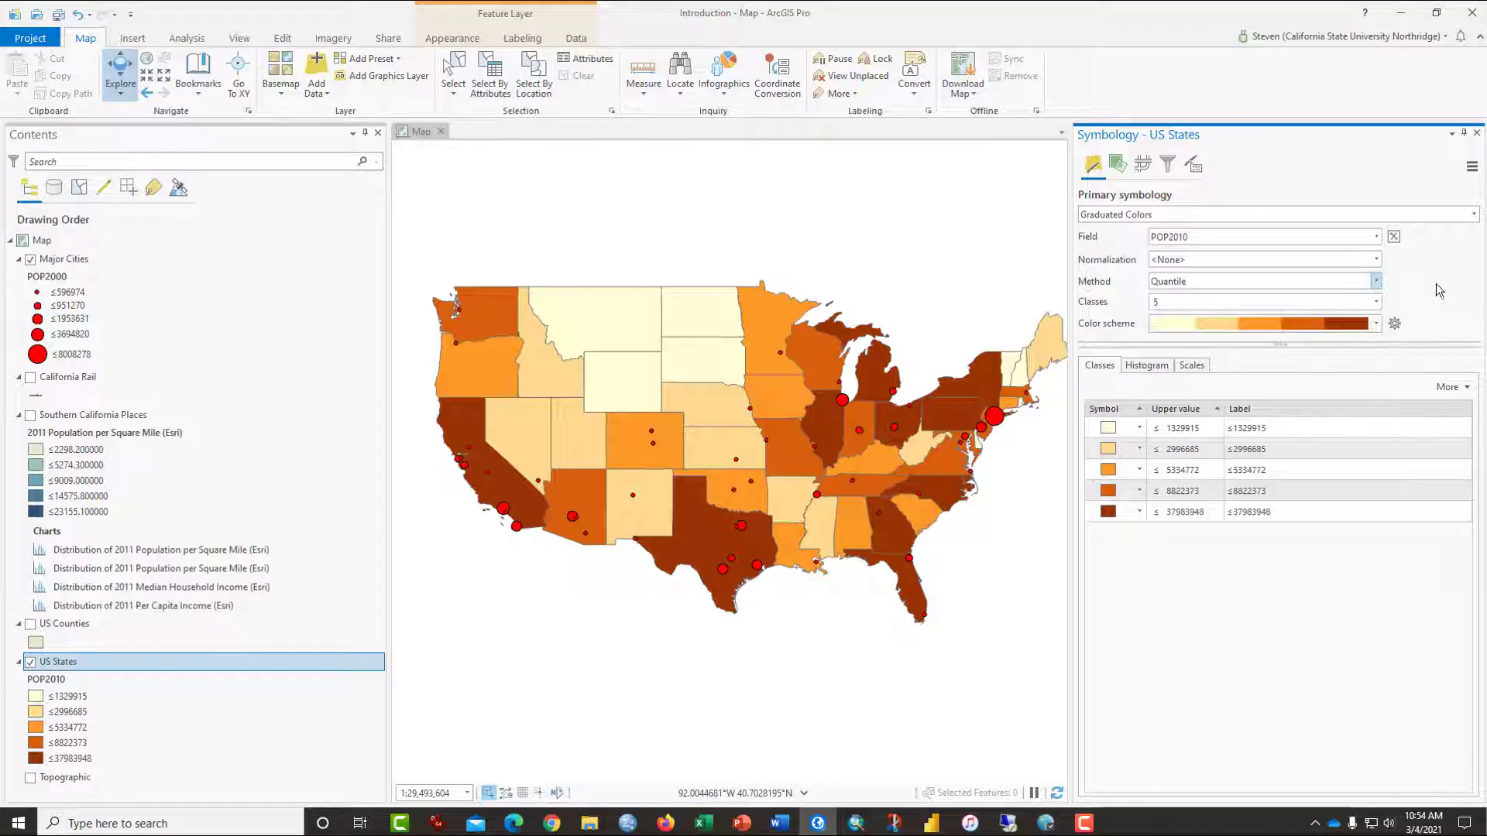
{"action": "left_click", "coordinate": [1093, 516]}
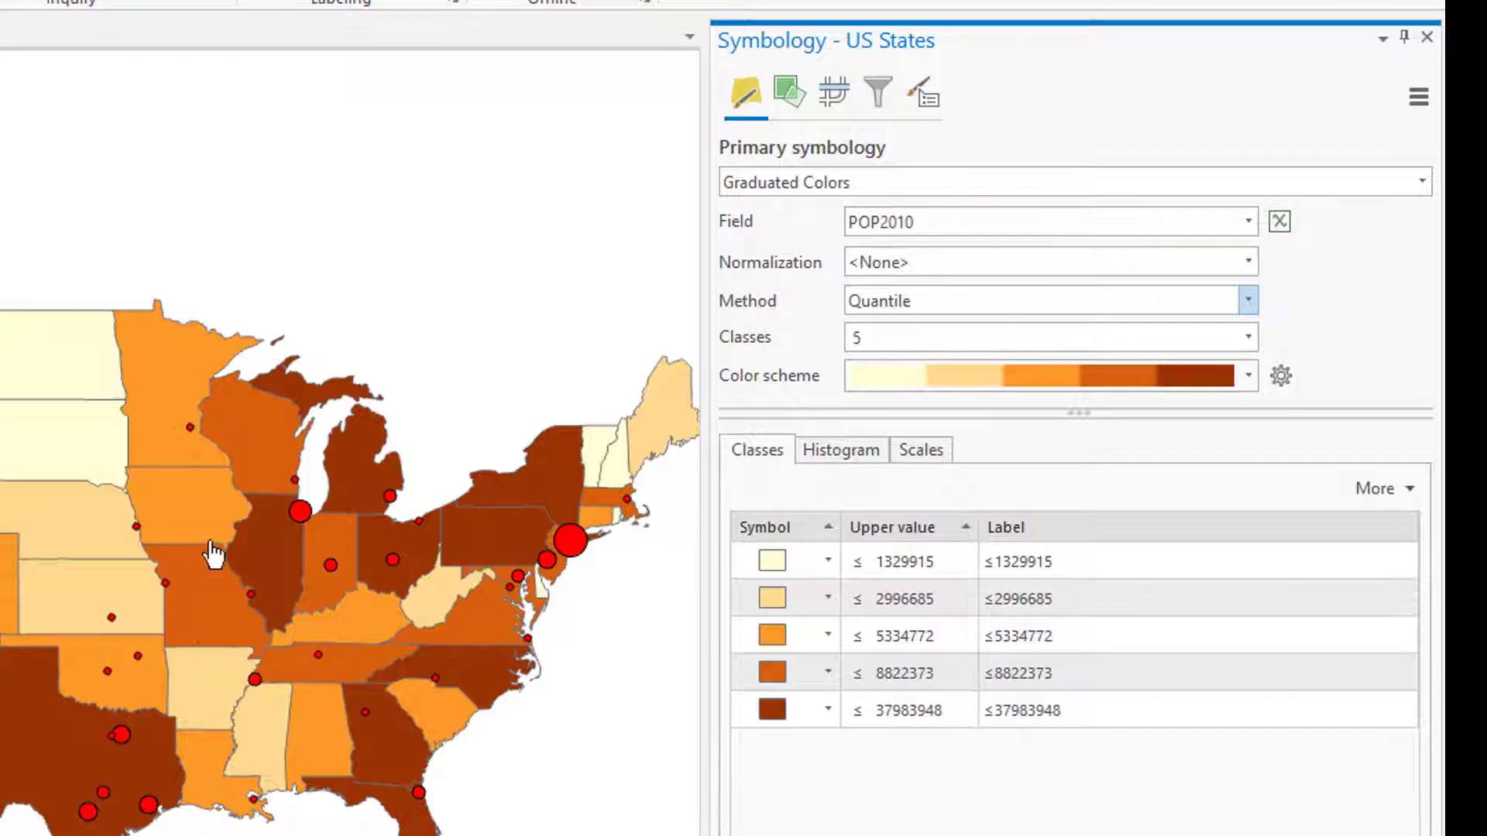
{"action": "left_click", "coordinate": [1247, 301]}
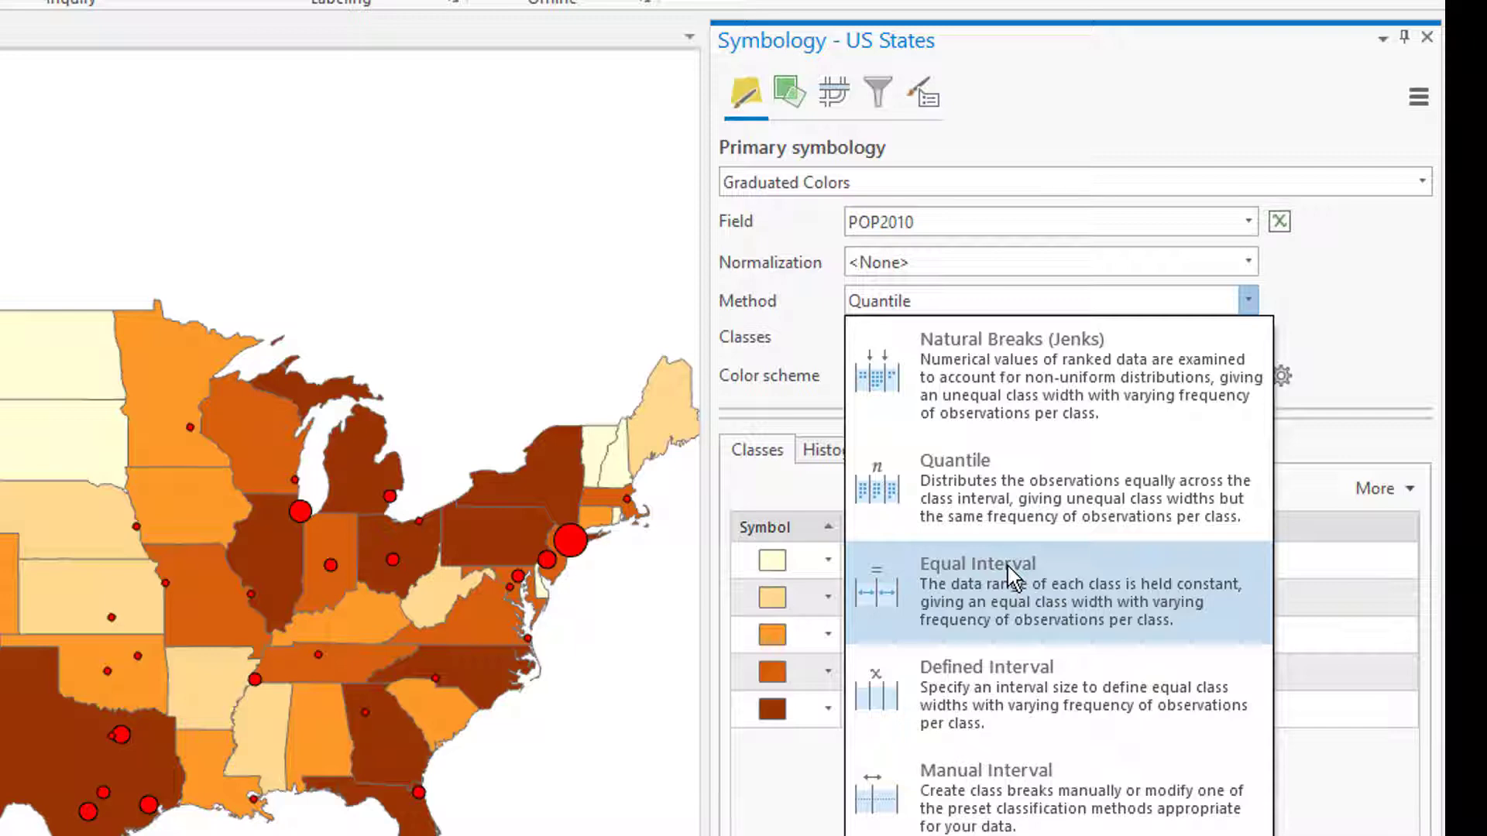
{"action": "left_click", "coordinate": [1012, 579]}
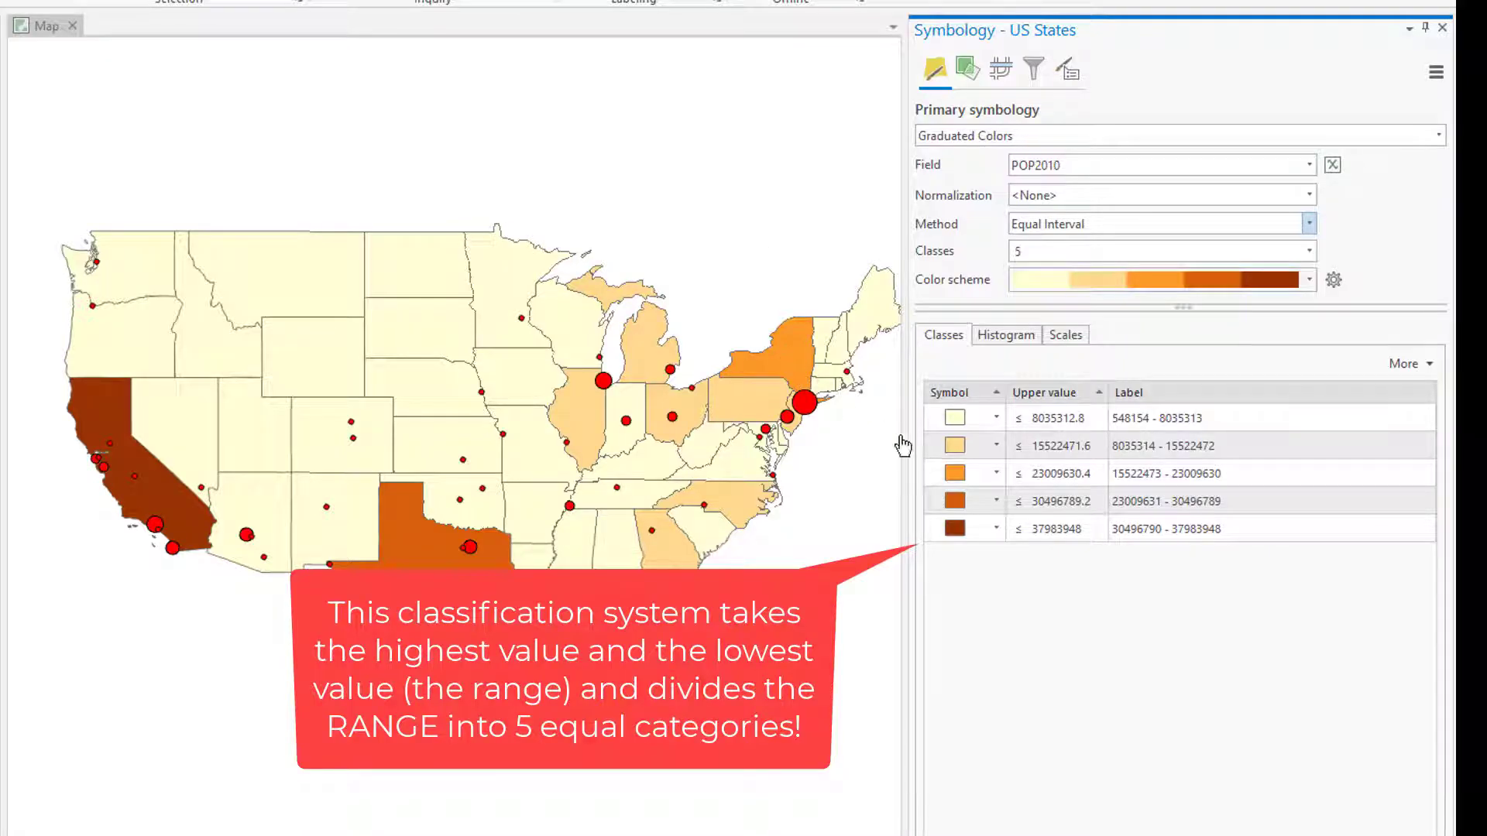
Step: Examine the upper values and label ranges of the Equal Interval classes for US States
{"action": "left_click", "coordinate": [1038, 480]}
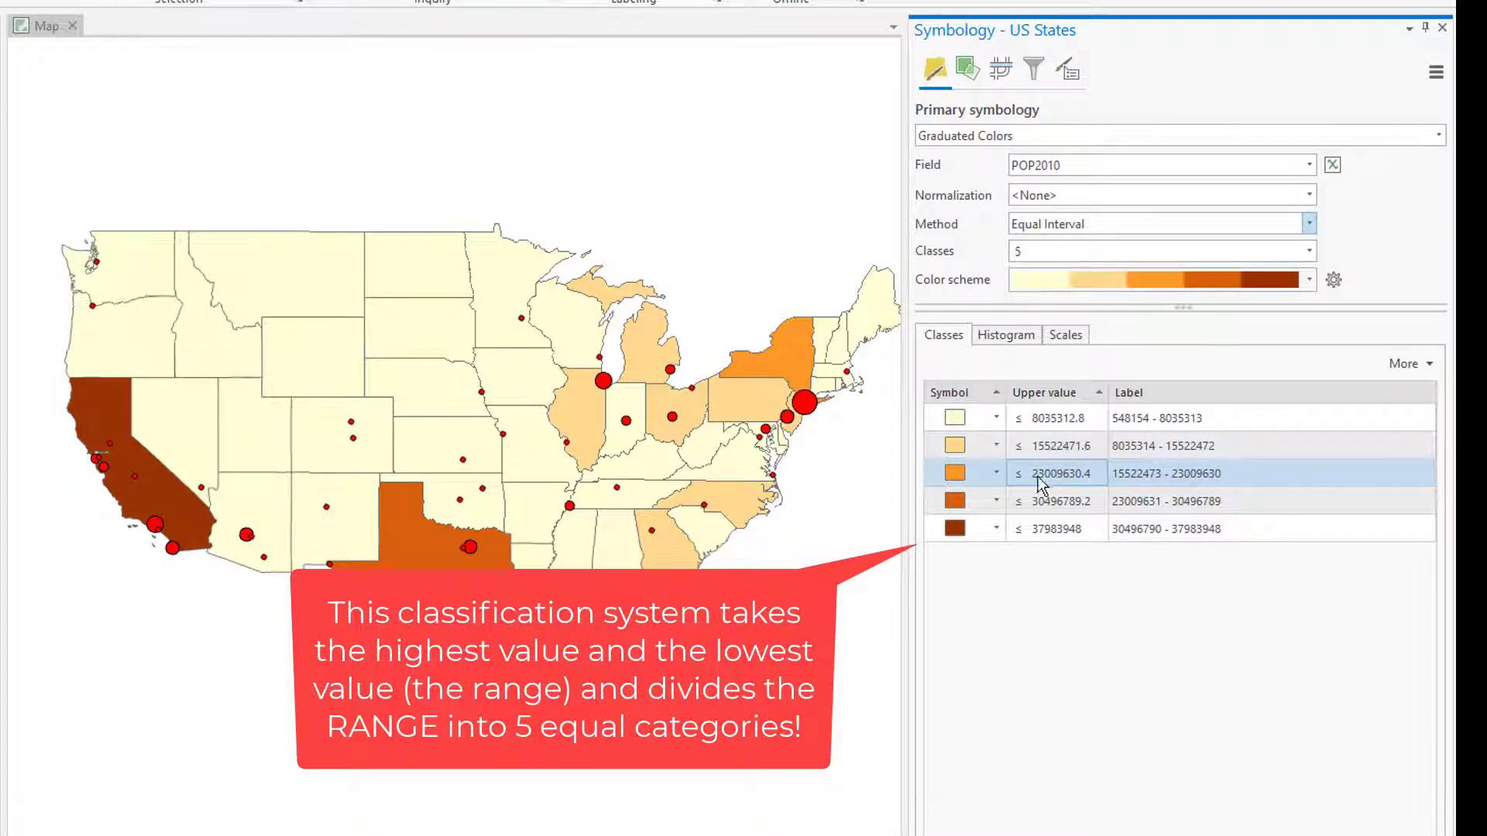
{"action": "left_click", "coordinate": [1136, 490]}
{"action": "left_click", "coordinate": [1143, 480]}
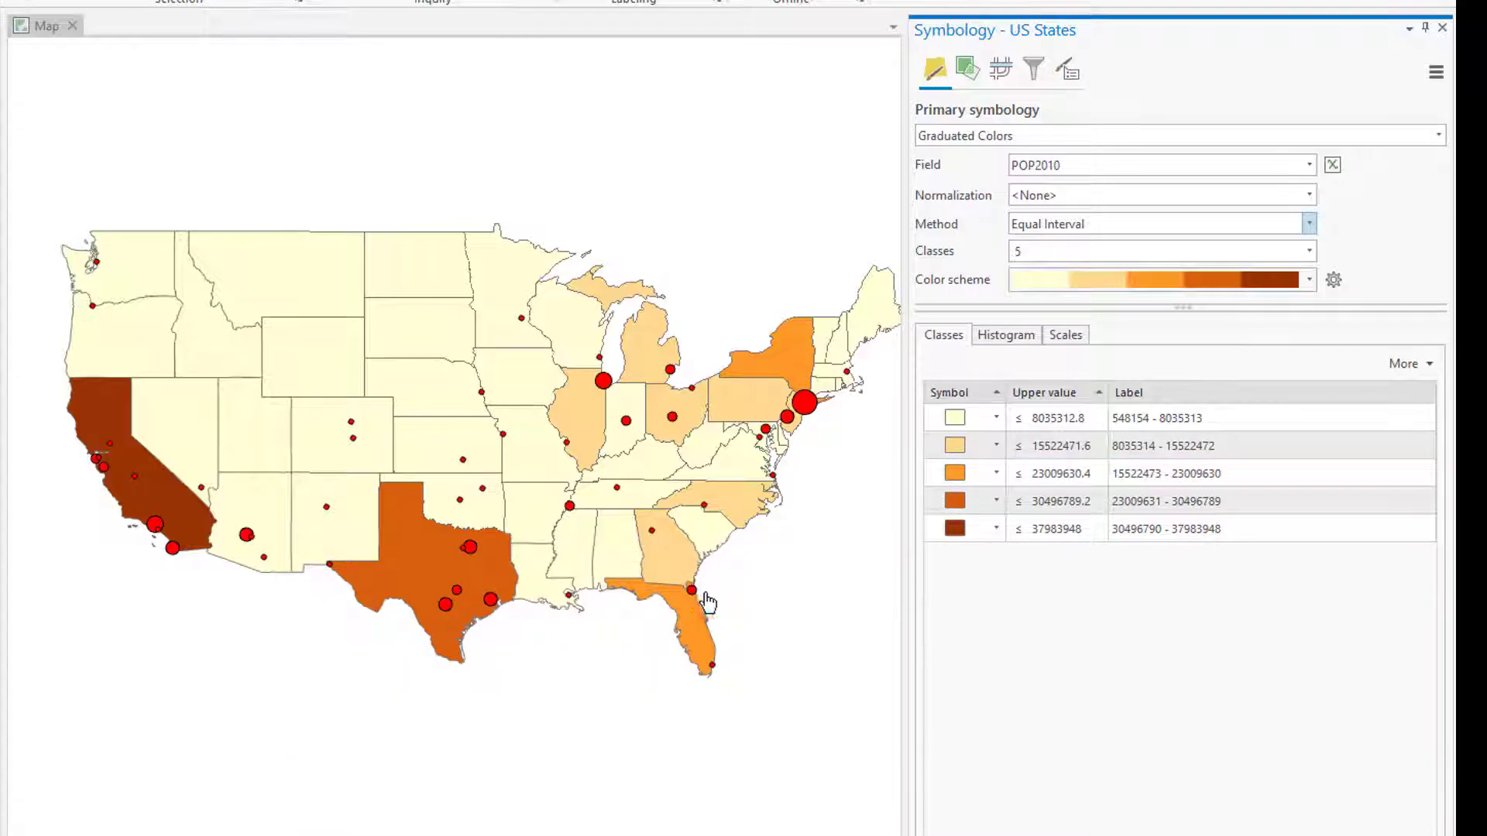
{"action": "left_click", "coordinate": [1007, 448]}
{"action": "left_click", "coordinate": [1152, 448]}
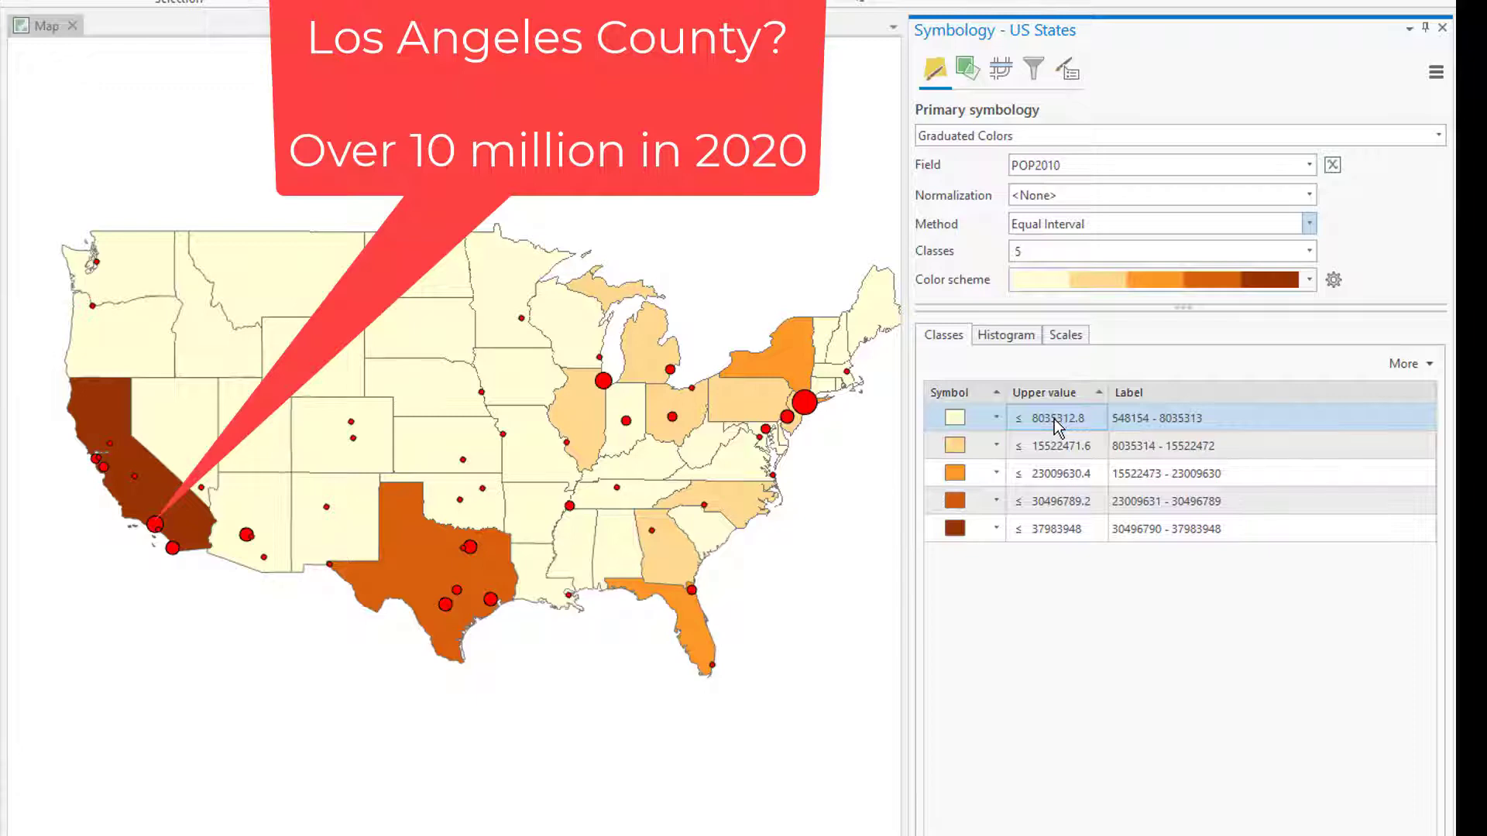
{"action": "left_click", "coordinate": [1009, 338]}
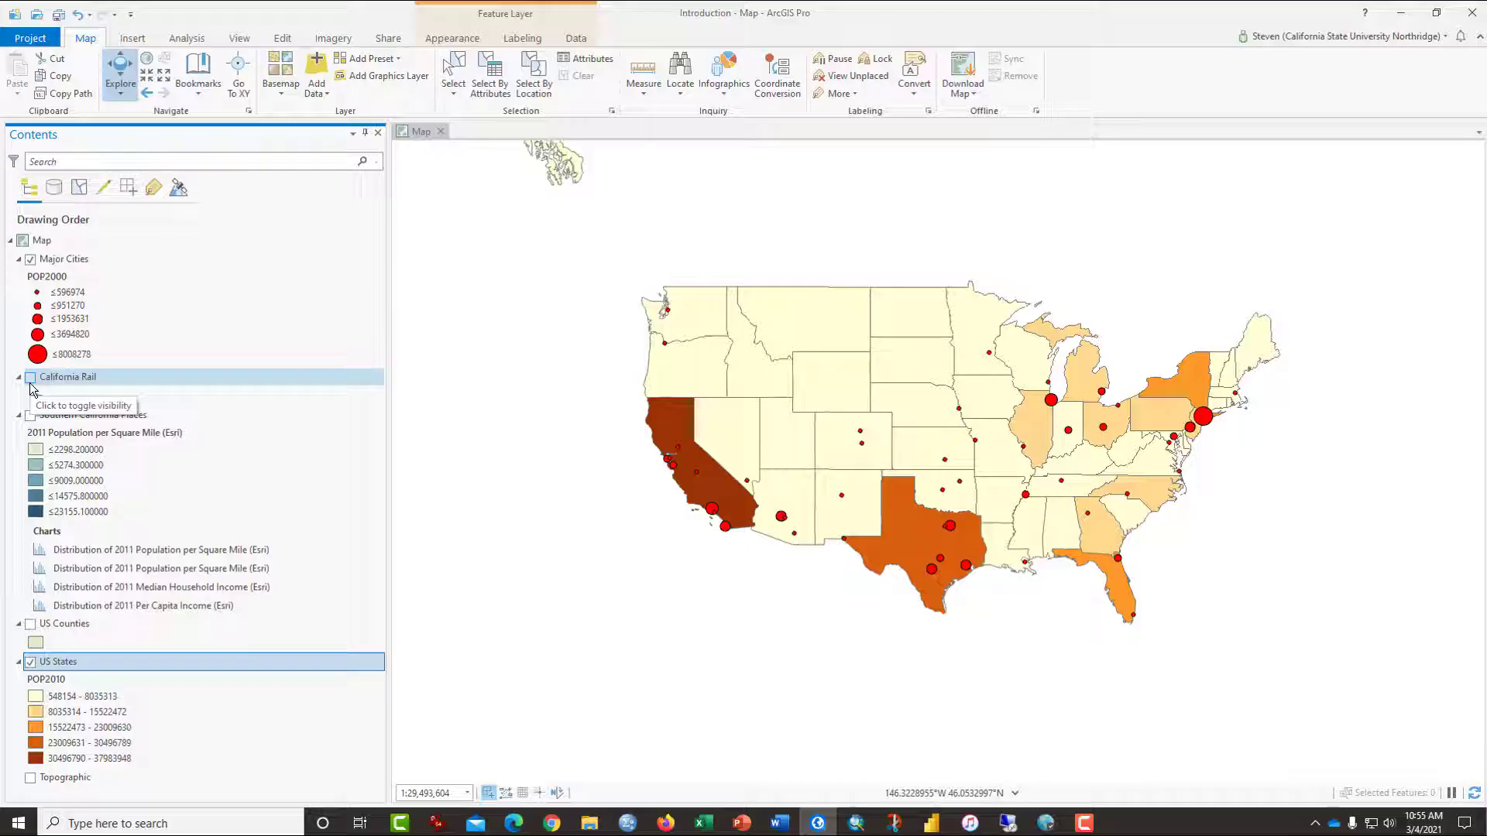
Step: Show the California Rail layer to inspect its lines in California, and hide both it and US States after viewing
{"action": "left_click", "coordinate": [30, 377]}
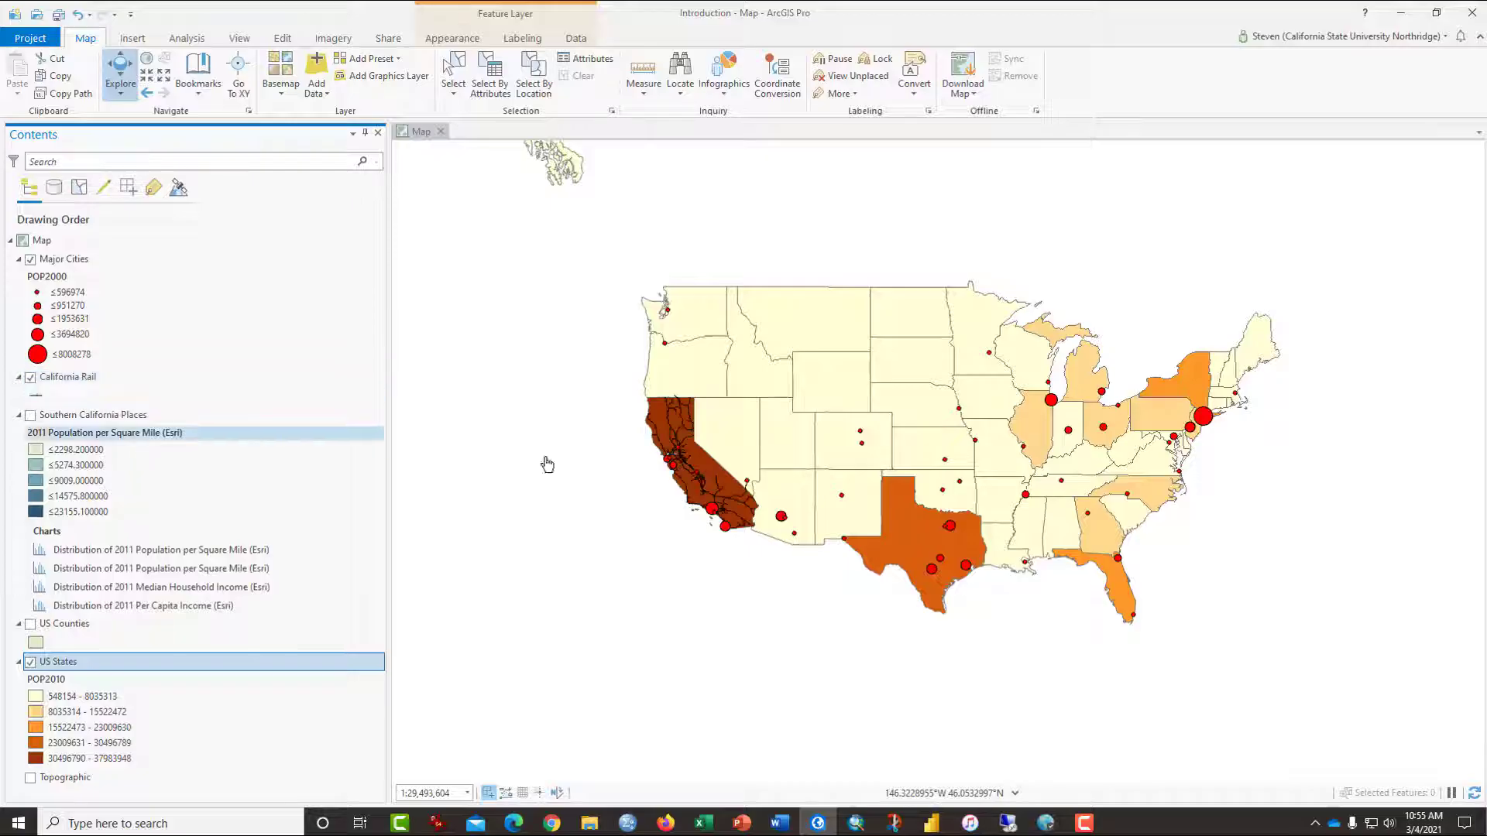
{"action": "scroll", "coordinate": [657, 474], "scroll_direction": "up", "scroll_amount": 5}
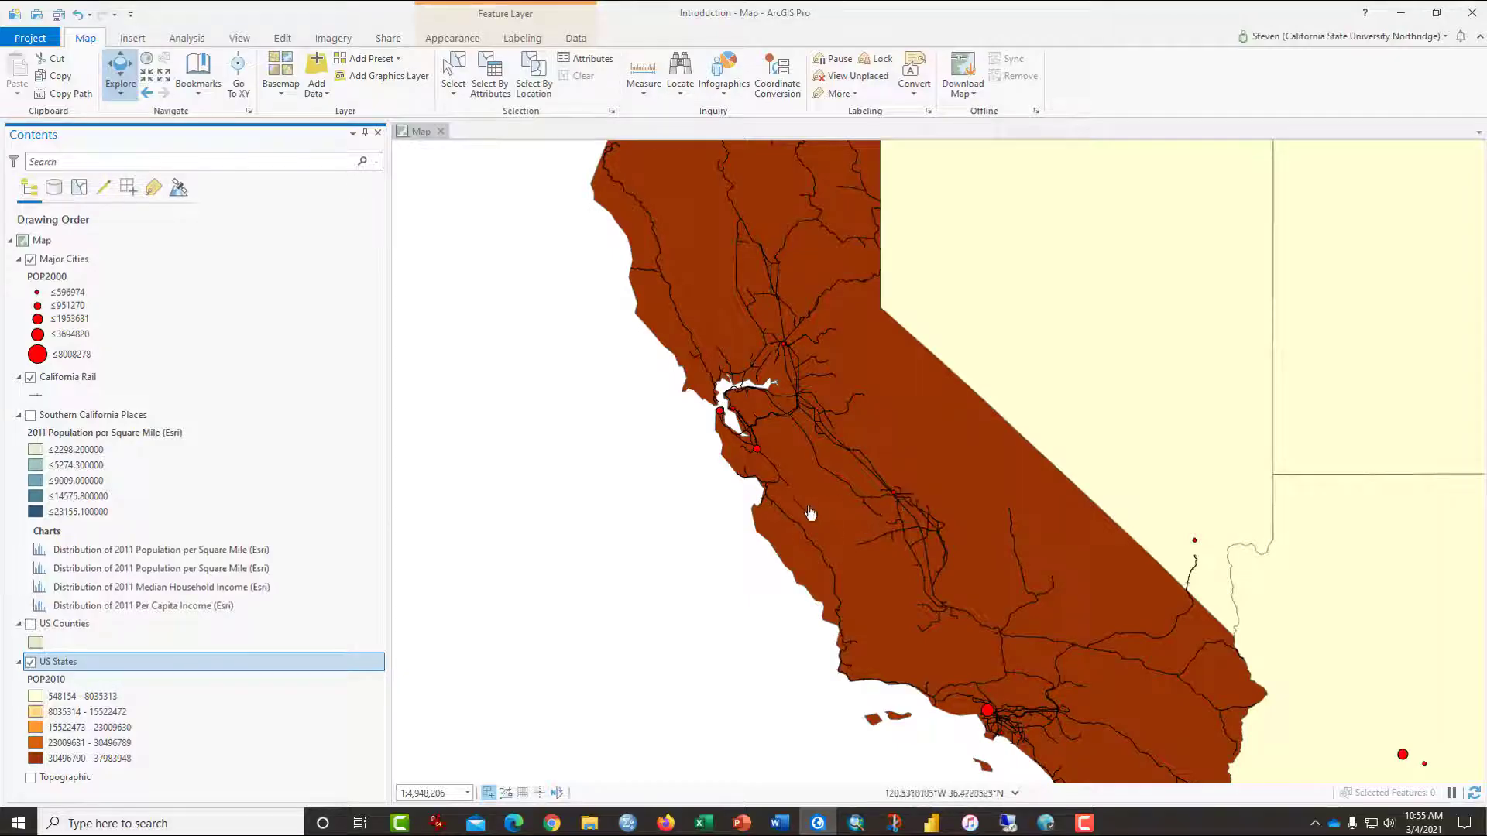
{"action": "left_click", "coordinate": [30, 377]}
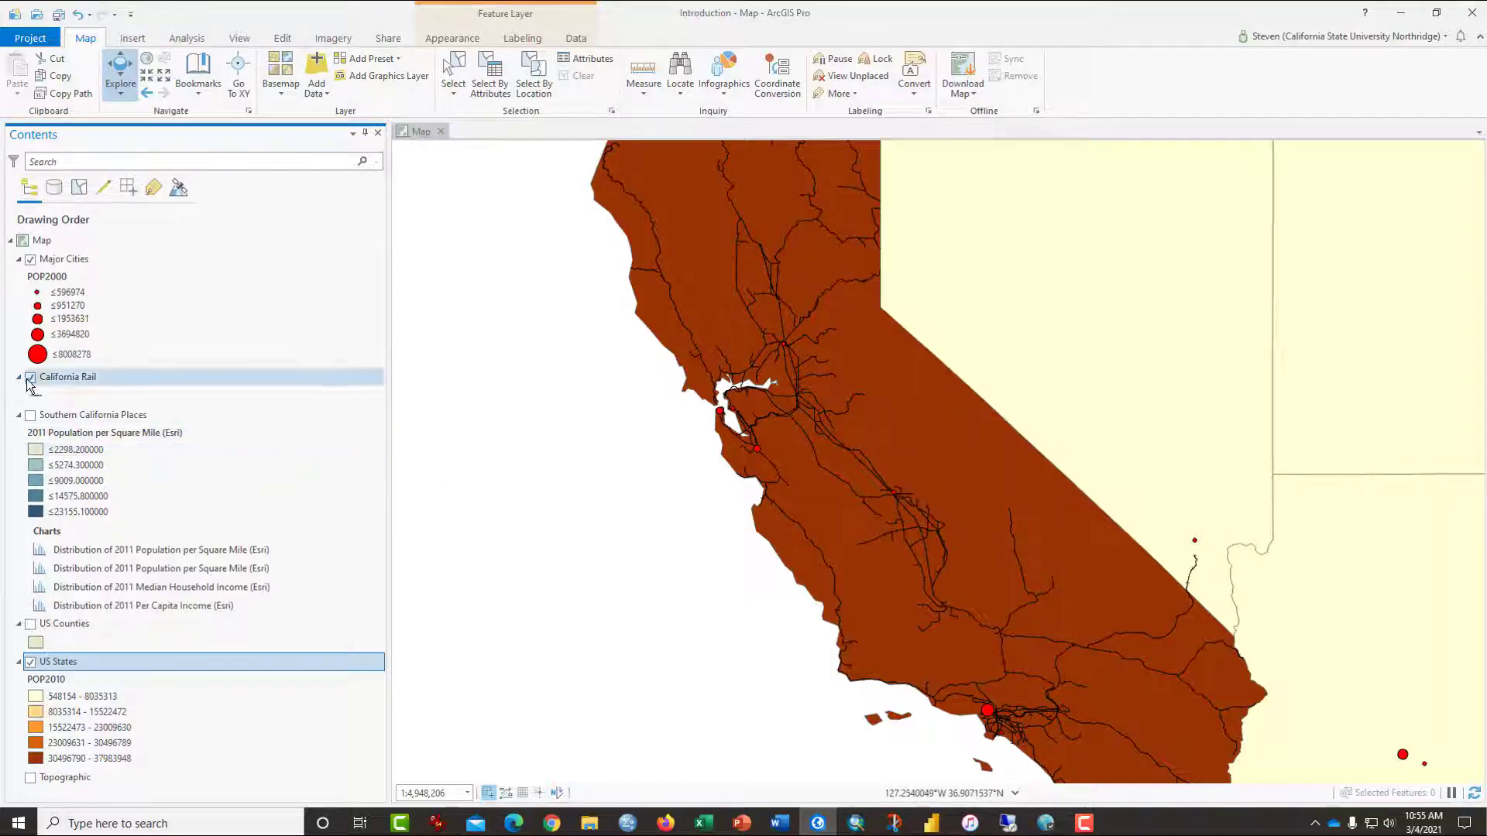
{"action": "left_click", "coordinate": [30, 661]}
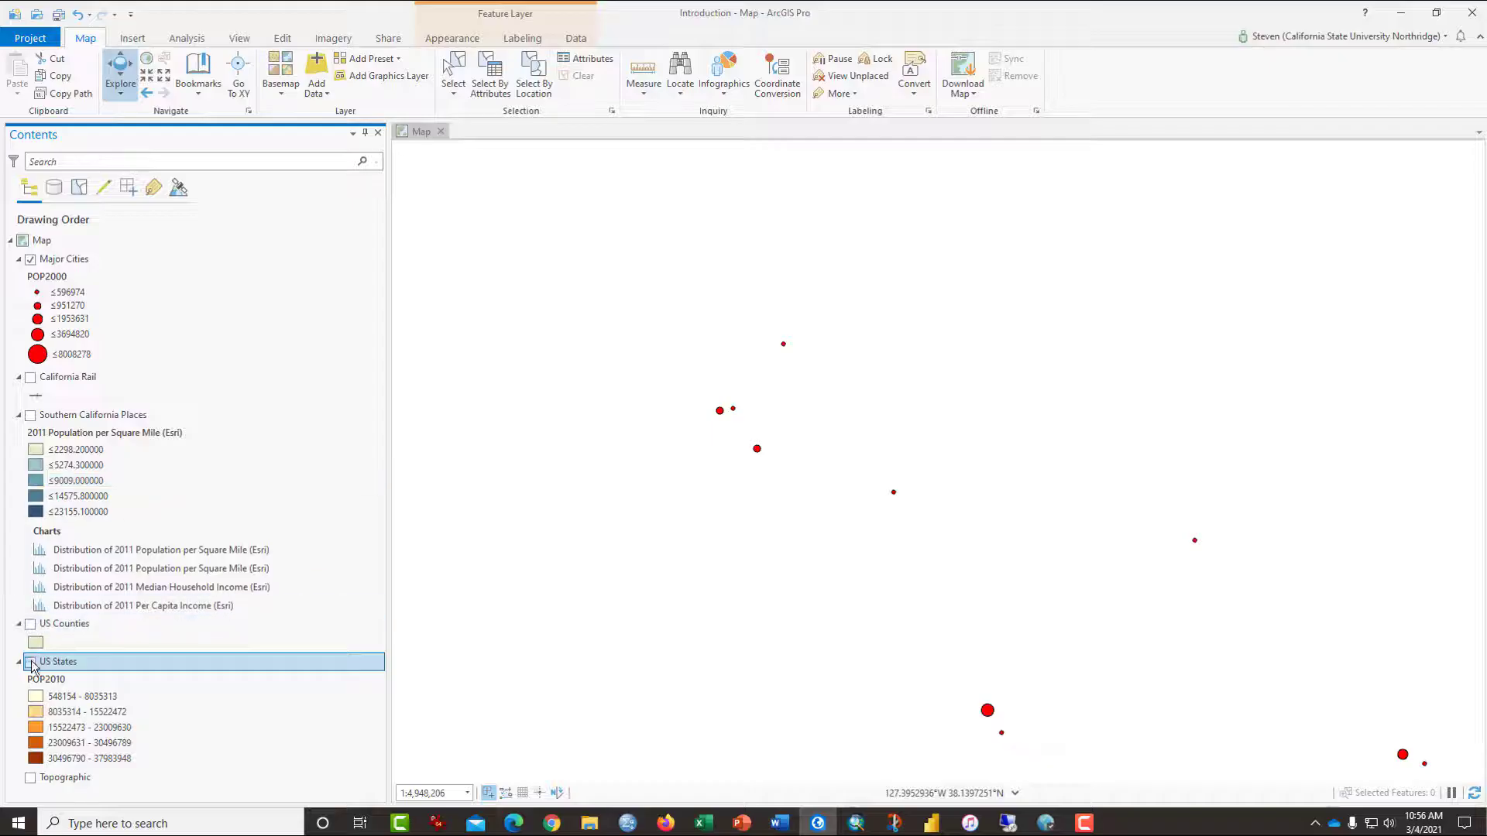
Step: Show the US States and Southern California Places layers and inspect the place polygons around Los Angeles
{"action": "left_click", "coordinate": [30, 661]}
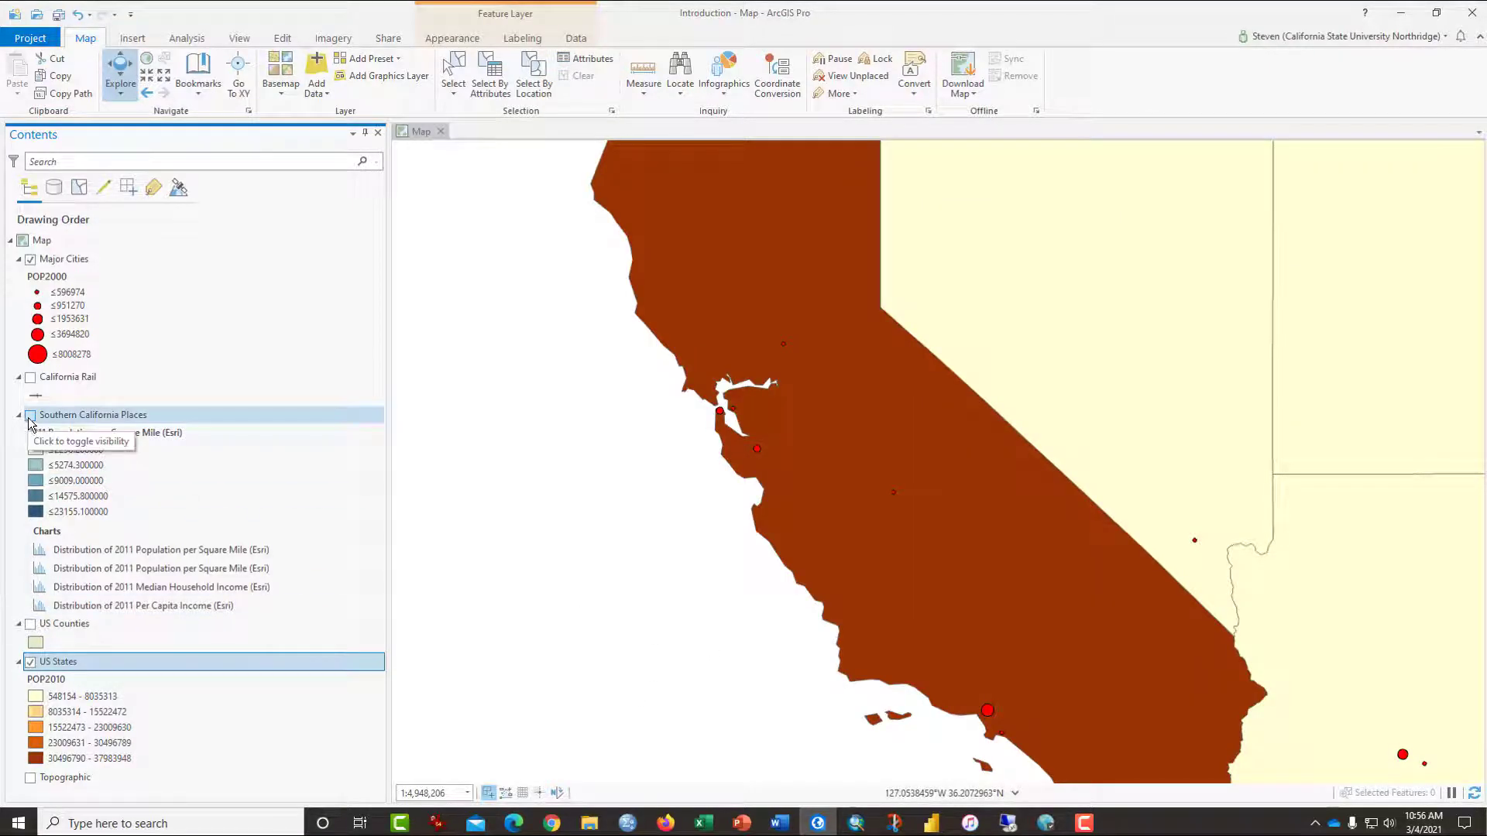
{"action": "left_click", "coordinate": [30, 415]}
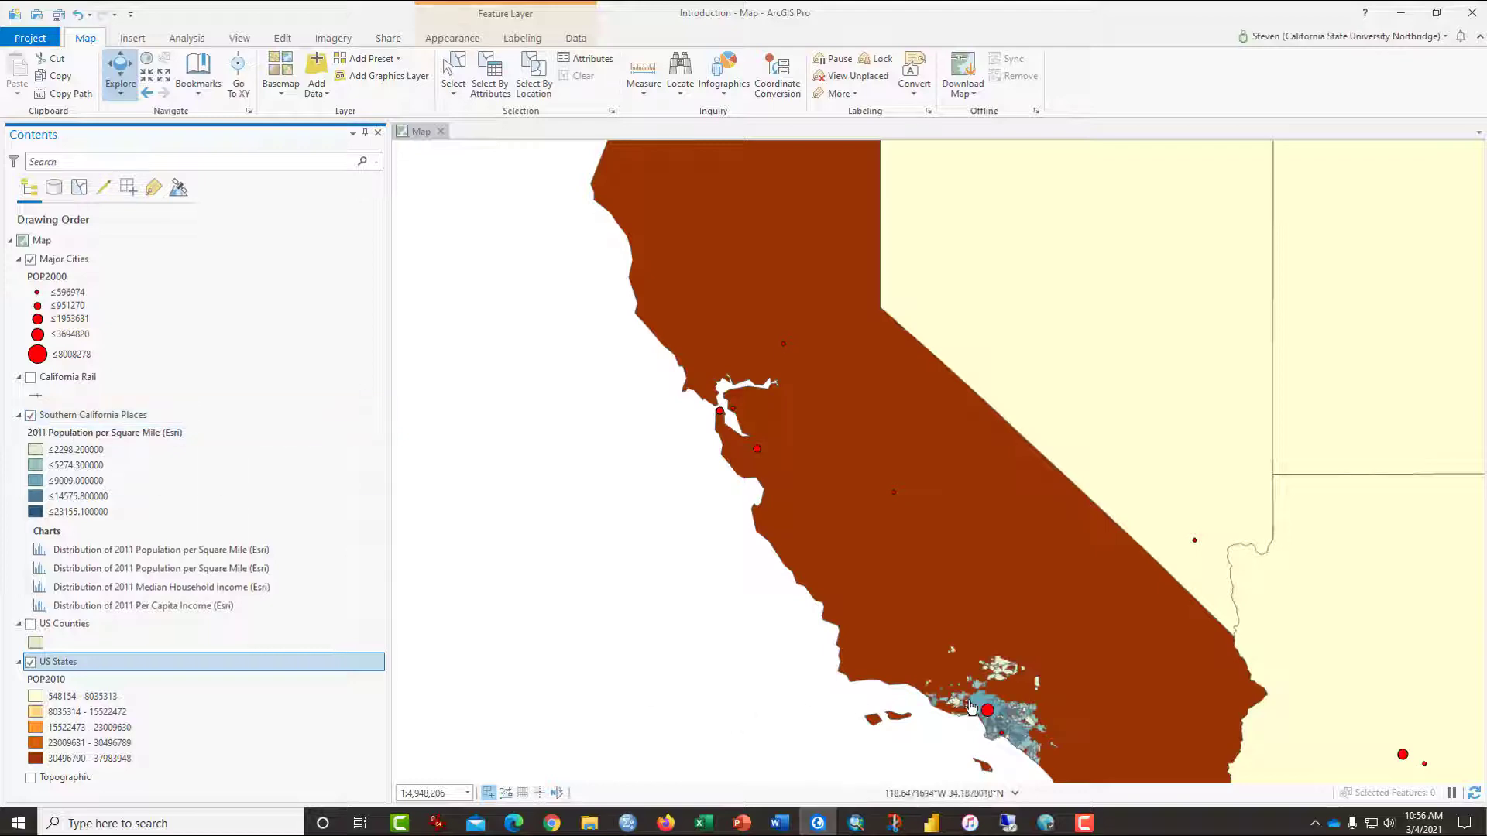
{"action": "mouse_move", "coordinate": [944, 645]}
{"action": "left_mouse_down"}
{"action": "mouse_move", "coordinate": [780, 449]}
{"action": "mouse_move", "coordinate": [865, 685]}
{"action": "left_mouse_up"}
{"action": "scroll", "coordinate": [823, 573], "scroll_direction": "up", "scroll_amount": 4}
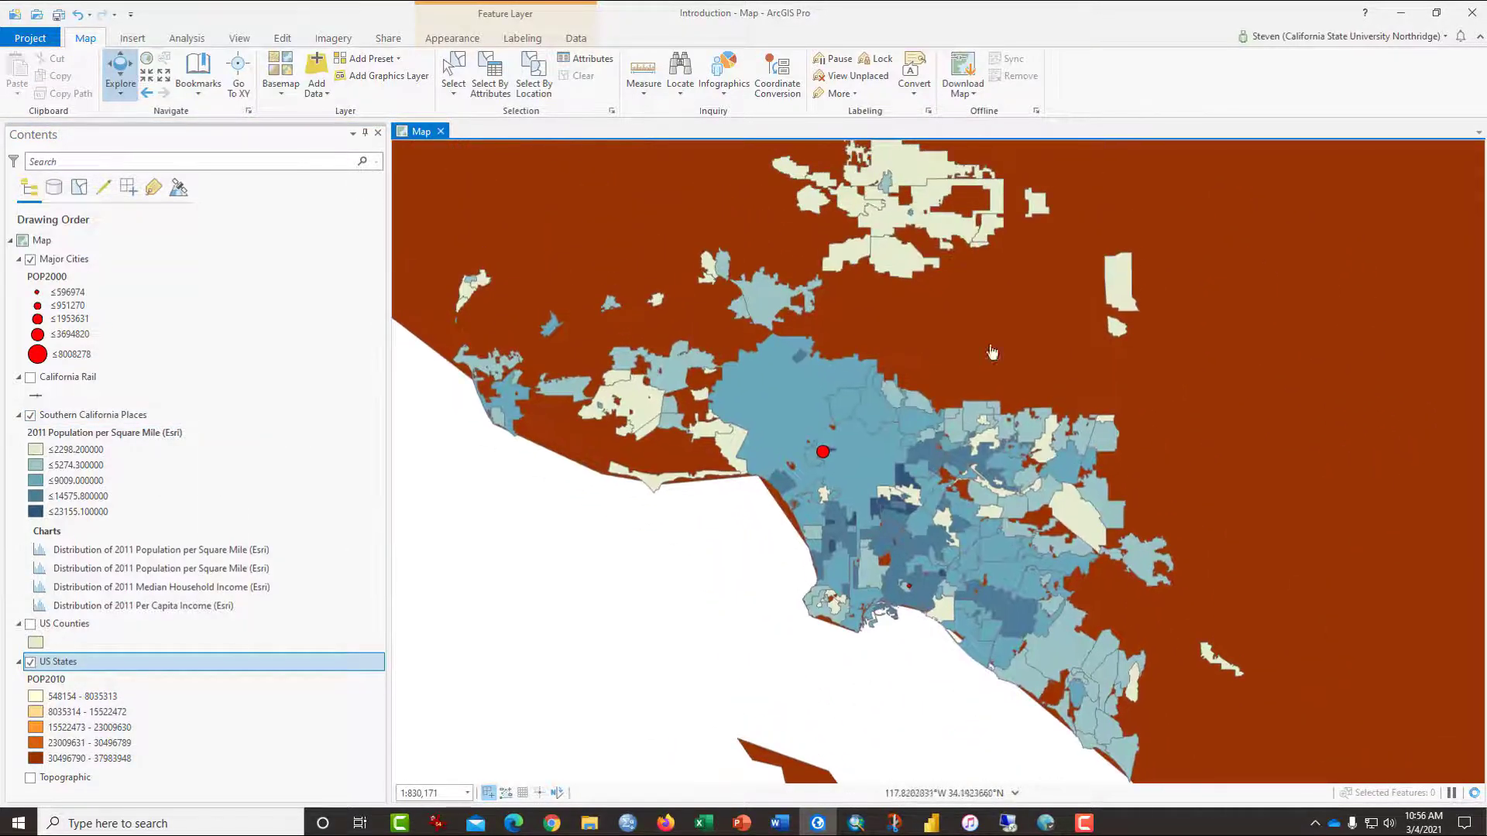
Step: View and compare the attribute pop-ups of the Los Angeles city polygon and the Los Angeles point in Major Cities
{"action": "left_click", "coordinate": [787, 415]}
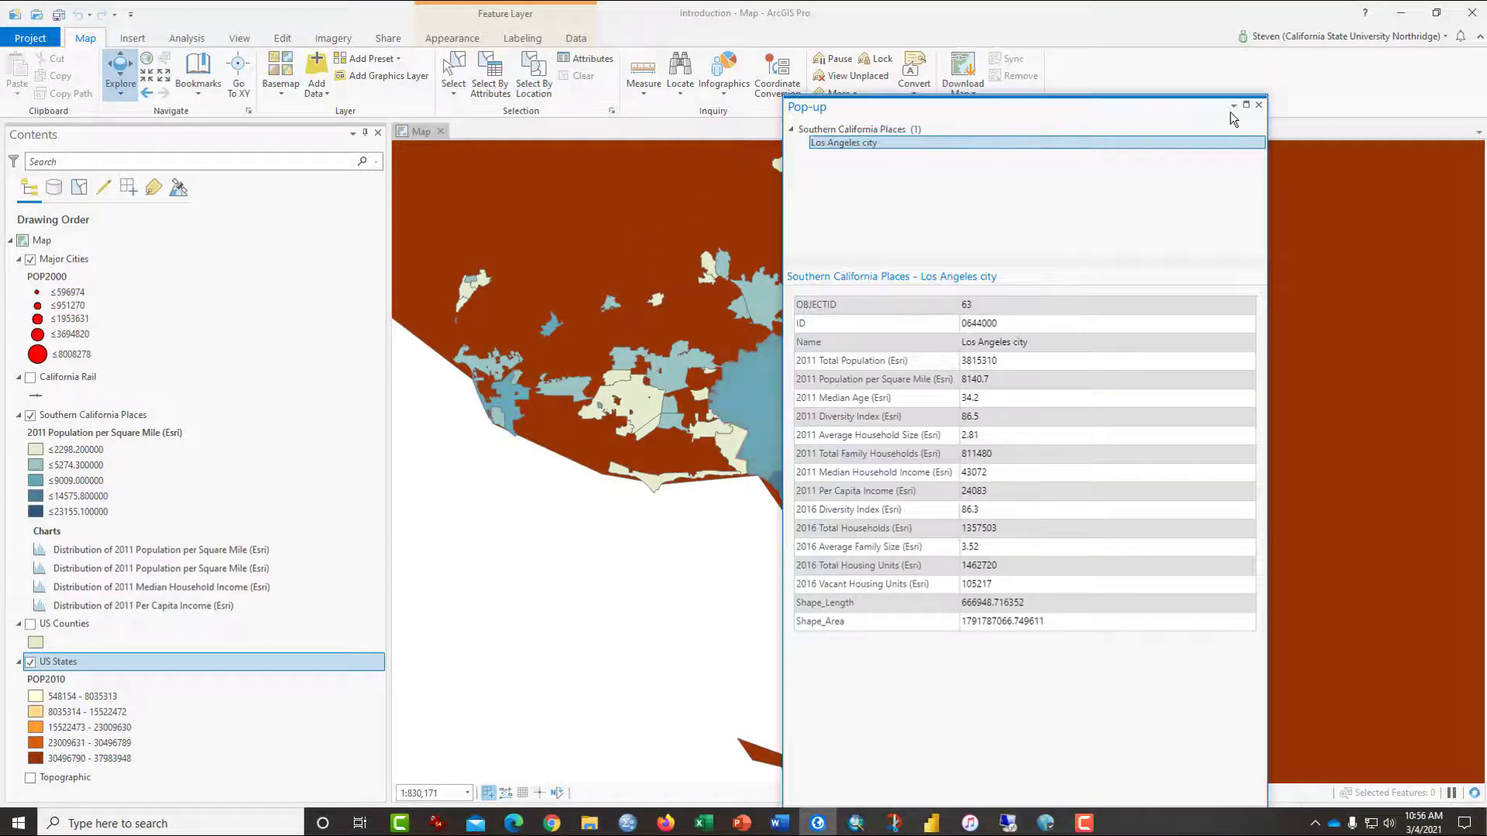
{"action": "left_click_drag", "start_coordinate": [1050, 104], "coordinate": [1277, 106]}
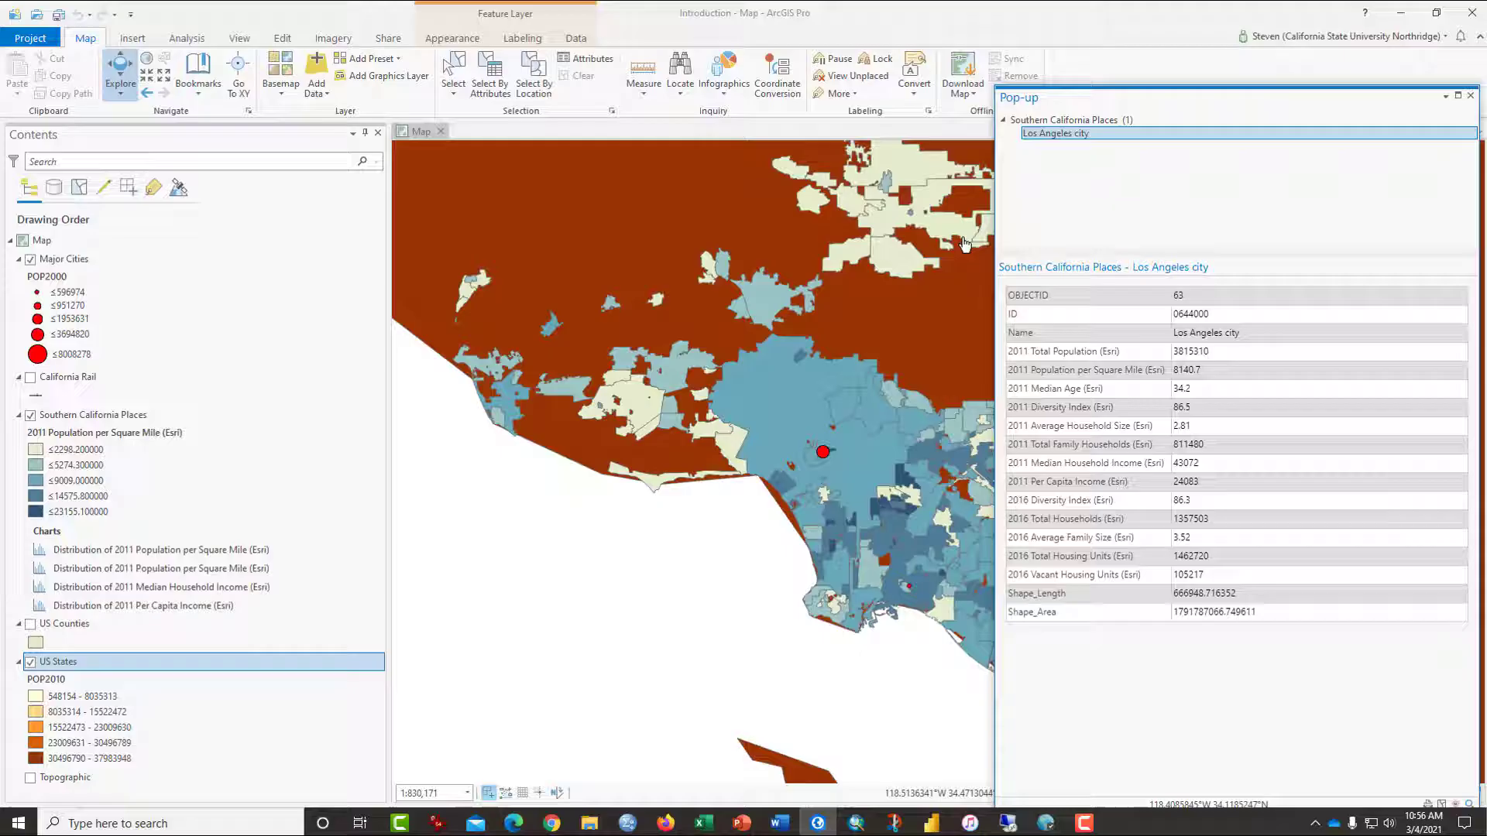
{"action": "left_click", "coordinate": [794, 403]}
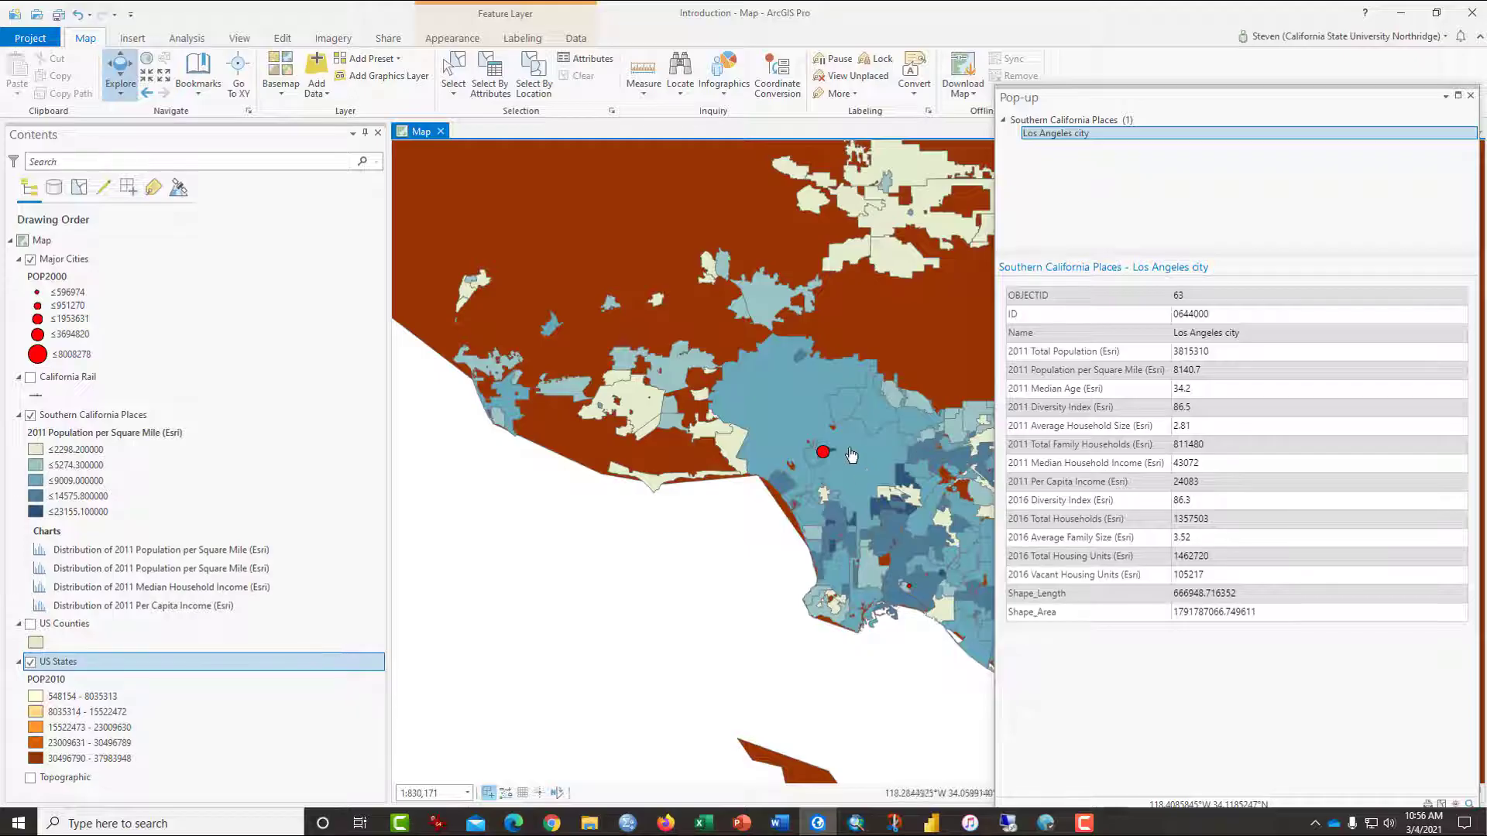
{"action": "left_click", "coordinate": [783, 411]}
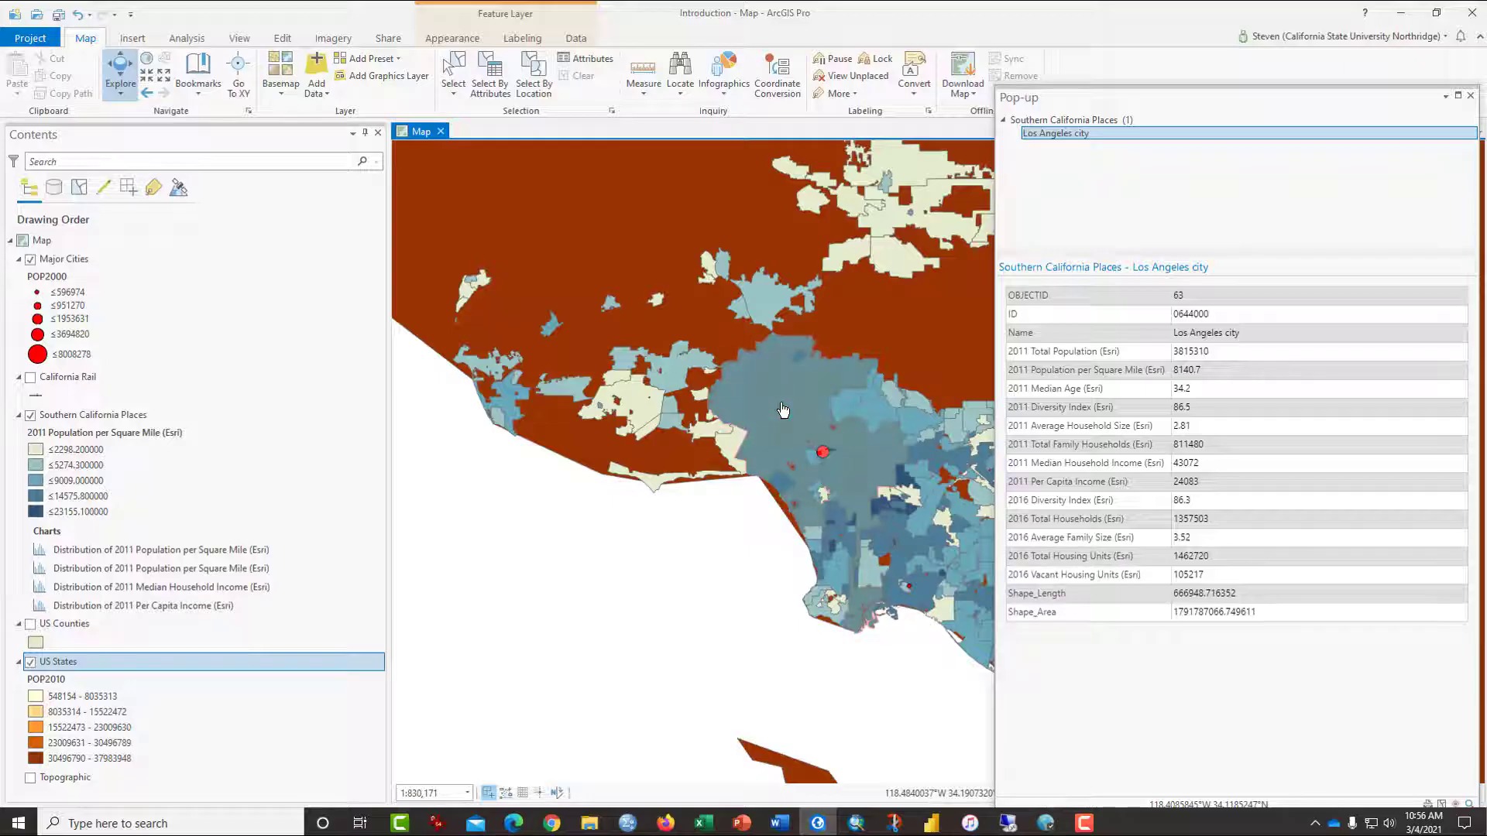
{"action": "left_click", "coordinate": [825, 453]}
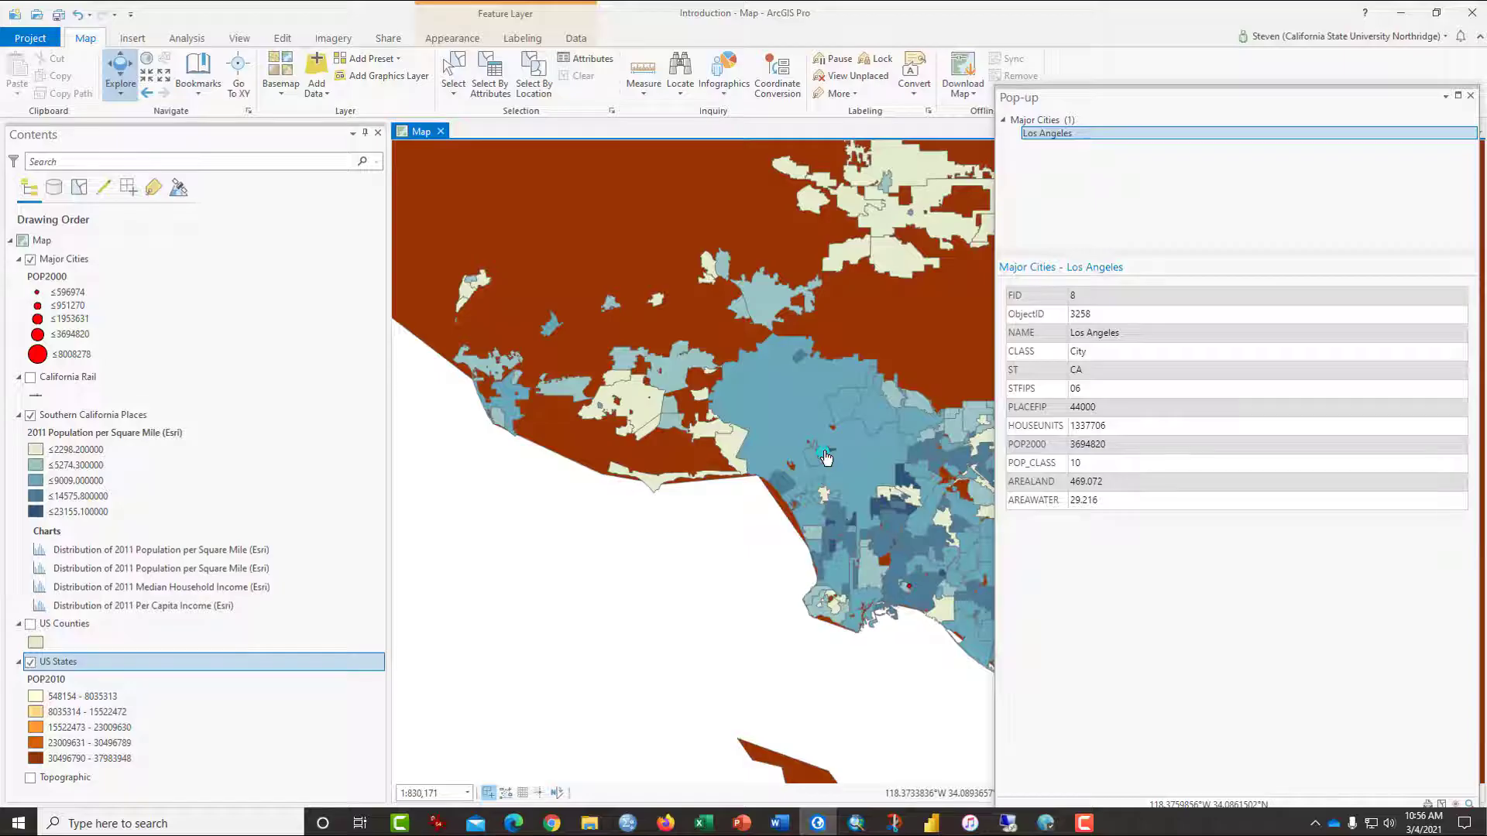
{"action": "left_click", "coordinate": [783, 408]}
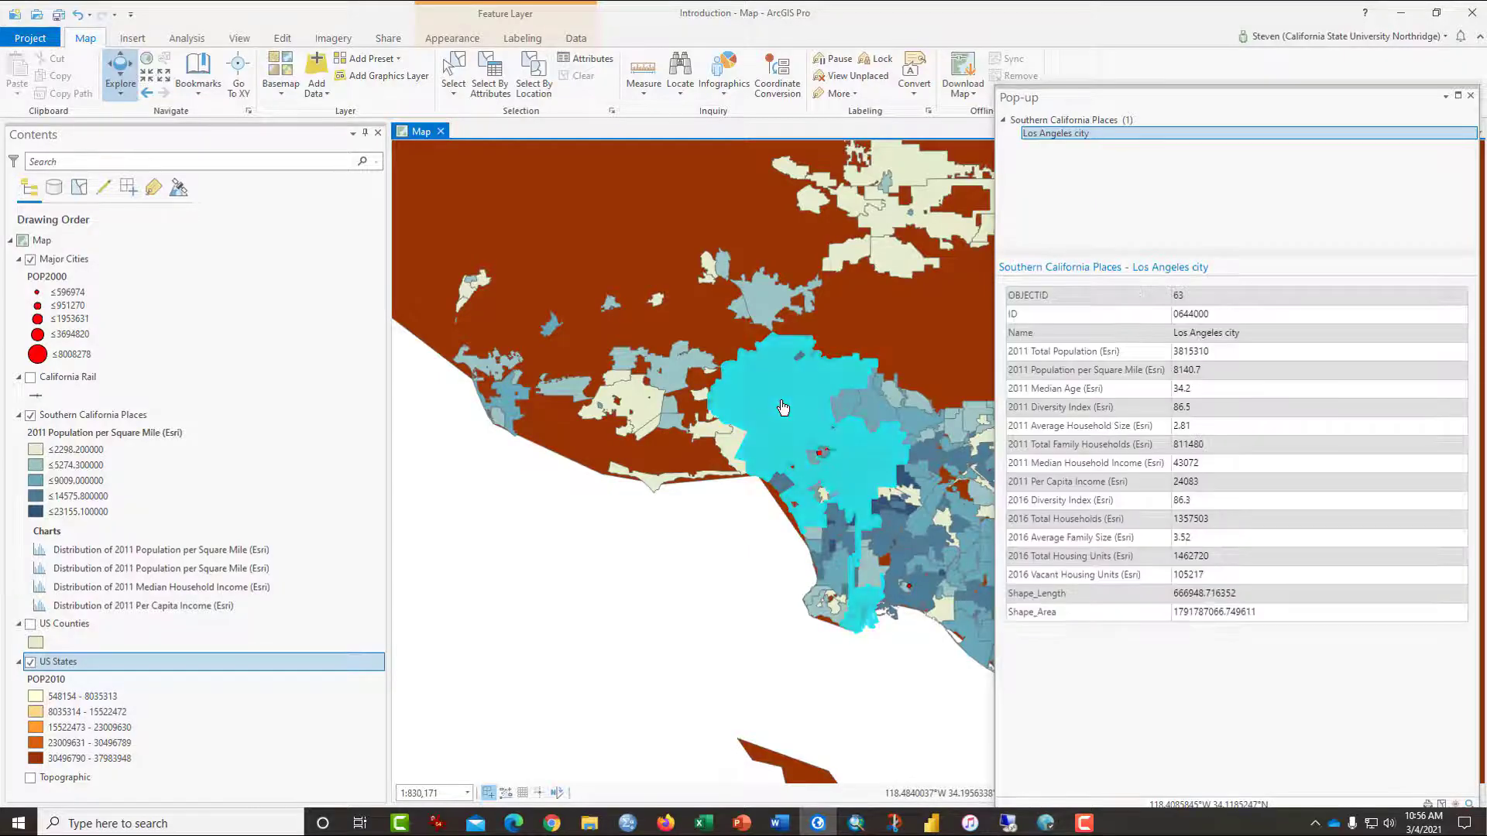
Step: Hide the Southern California Places layer, close the attribute pop-up and turn on the Topographic basemap under the US States
{"action": "scroll", "coordinate": [815, 418], "scroll_direction": "down", "scroll_amount": 5}
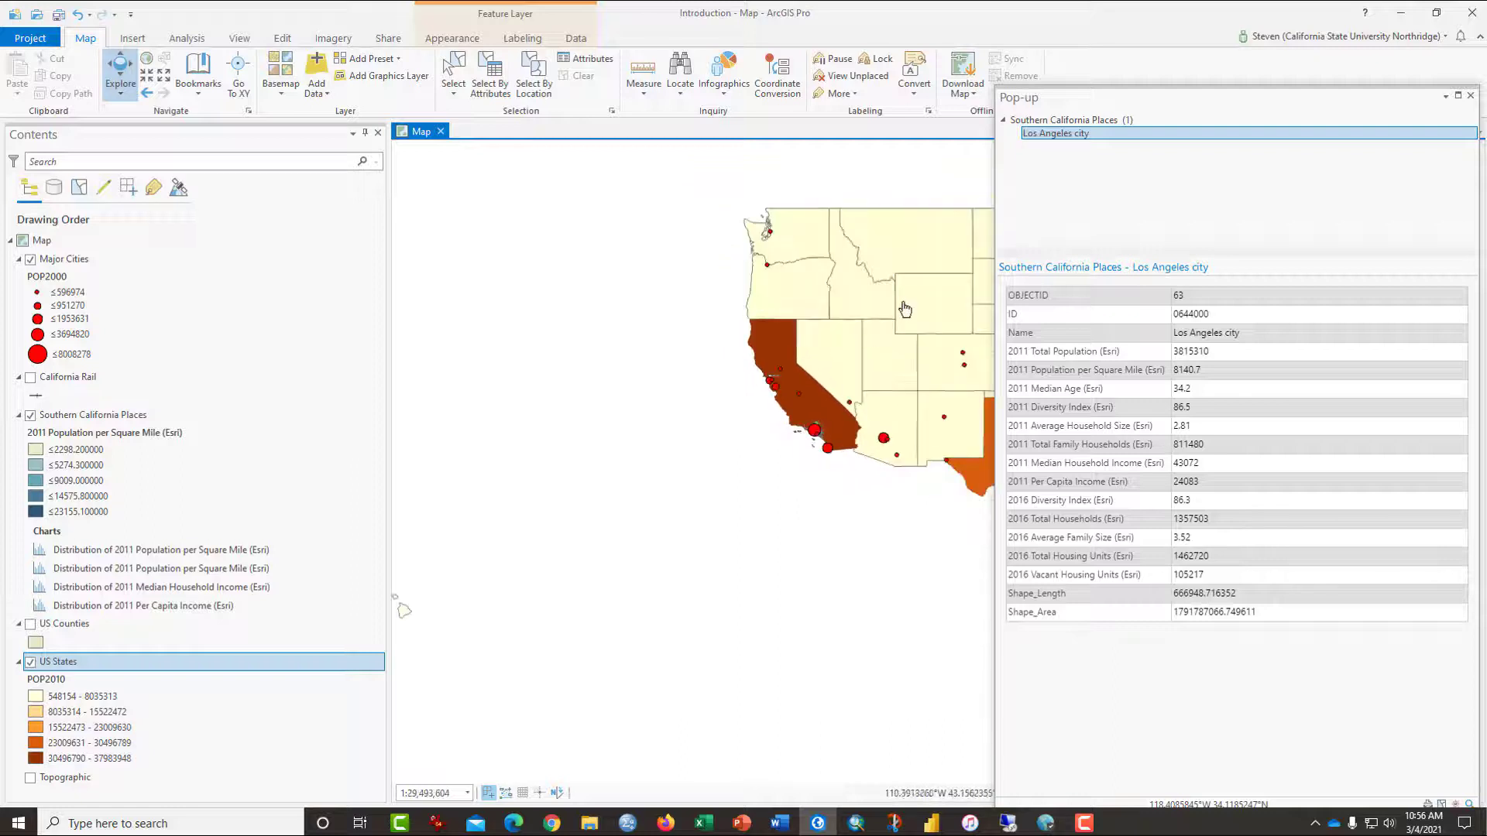
{"action": "left_click_drag", "start_coordinate": [904, 308], "coordinate": [710, 322]}
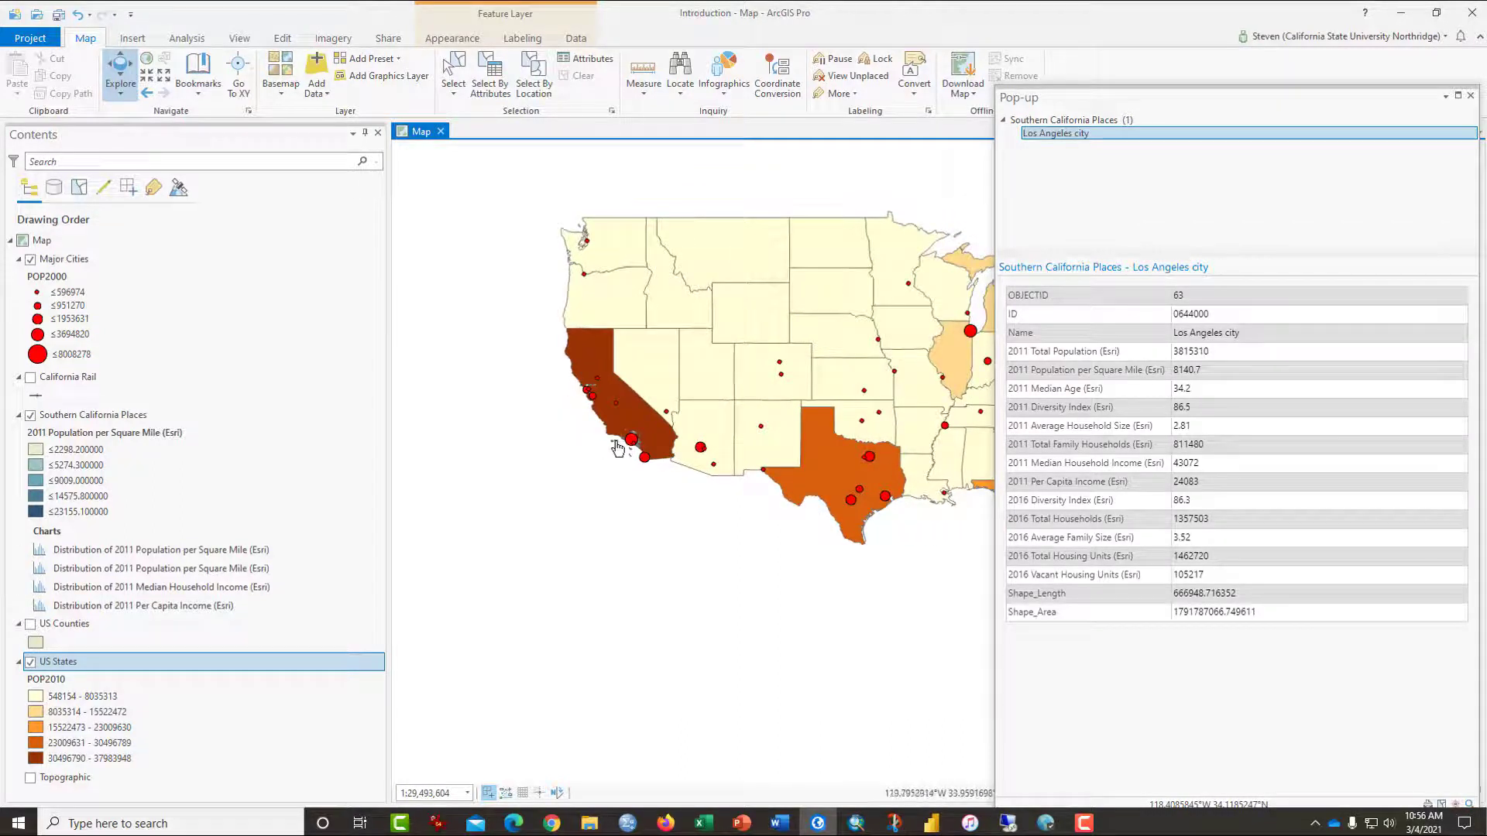
{"action": "left_click", "coordinate": [31, 416]}
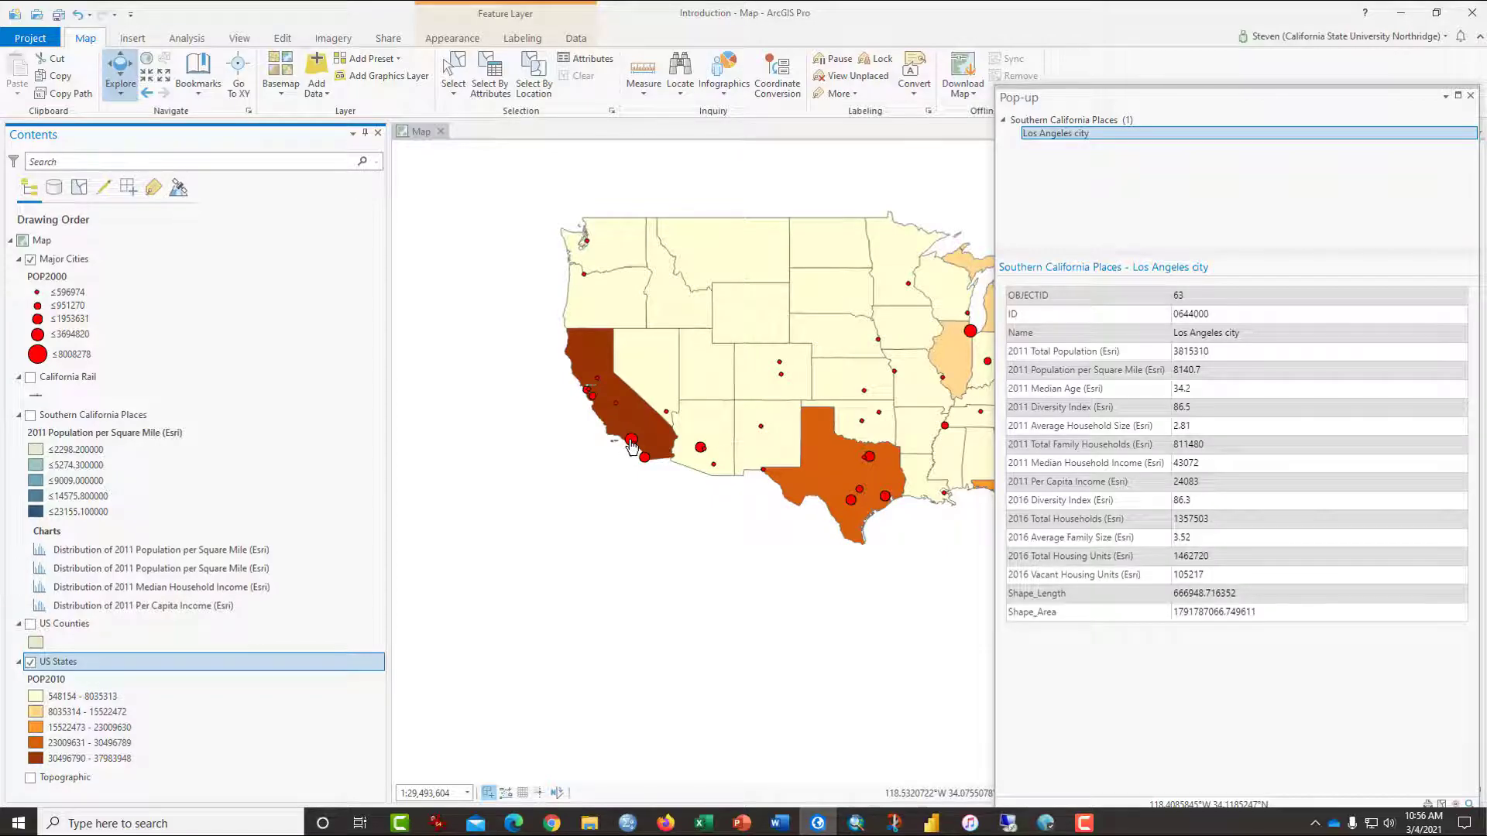
{"action": "left_click_drag", "start_coordinate": [693, 514], "coordinate": [589, 493]}
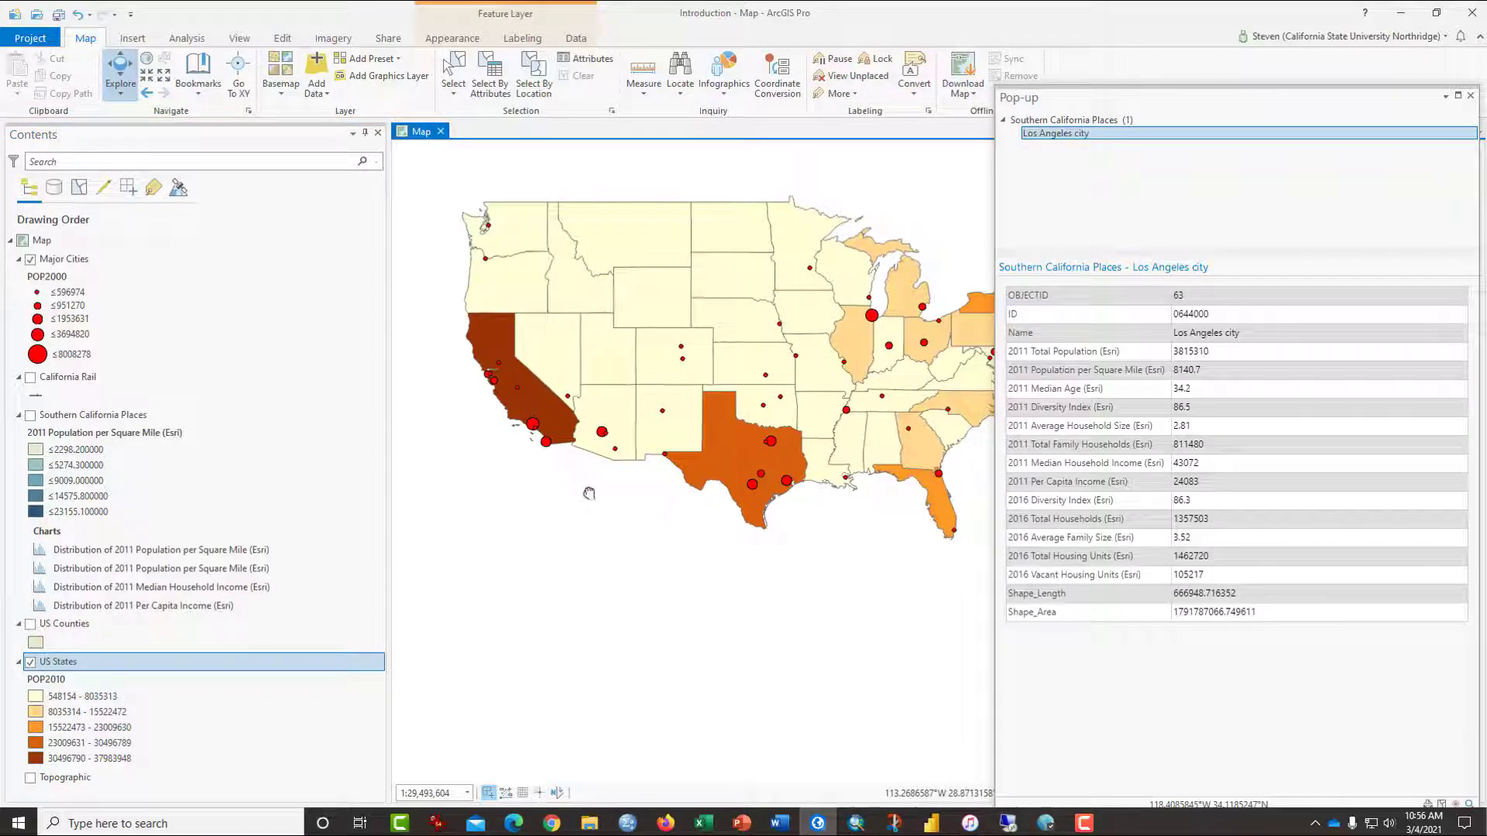
{"action": "left_click", "coordinate": [1470, 95]}
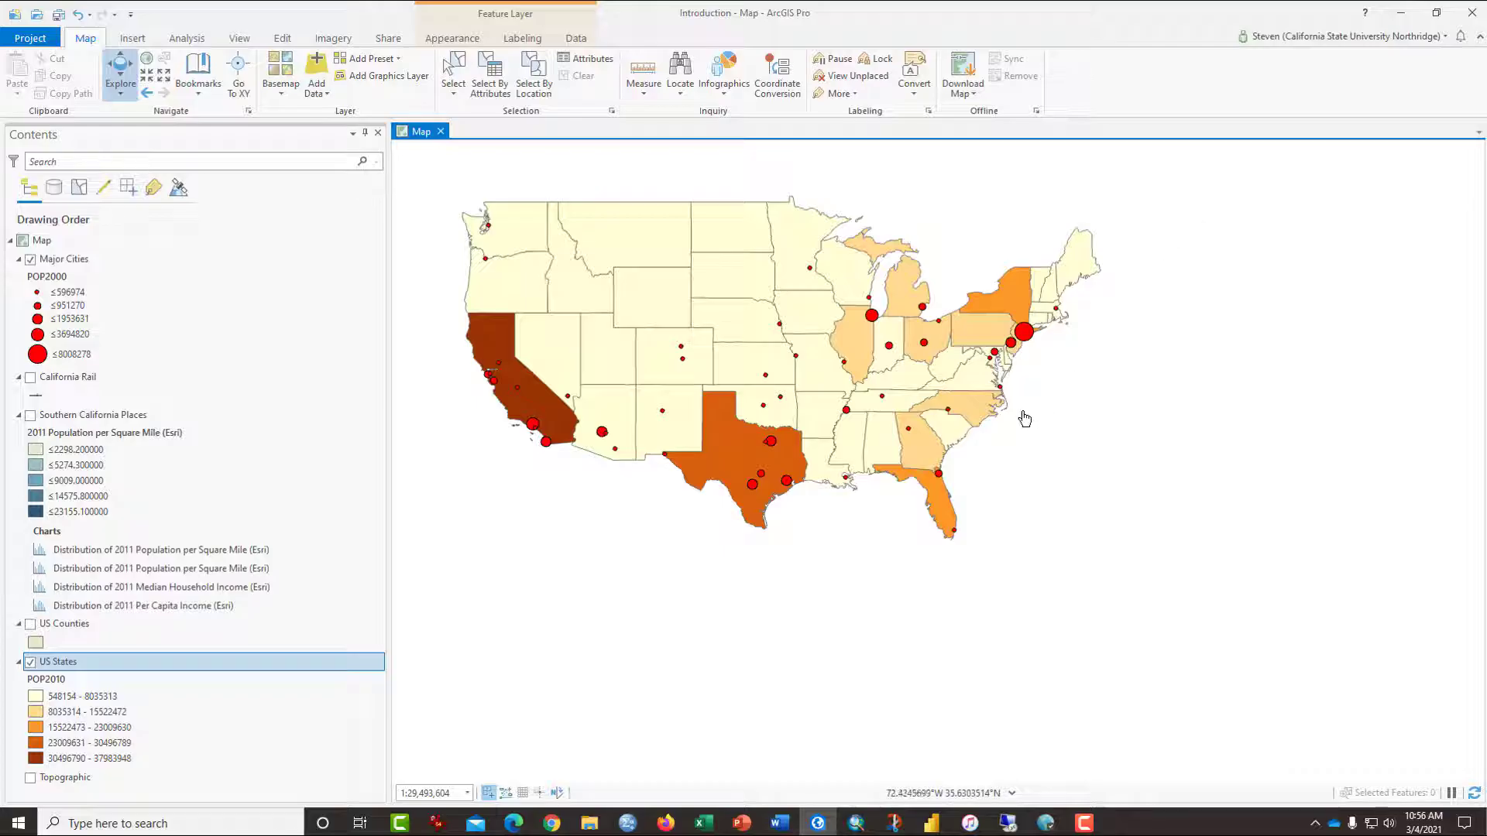
{"action": "left_click_drag", "start_coordinate": [1024, 419], "coordinate": [1099, 463]}
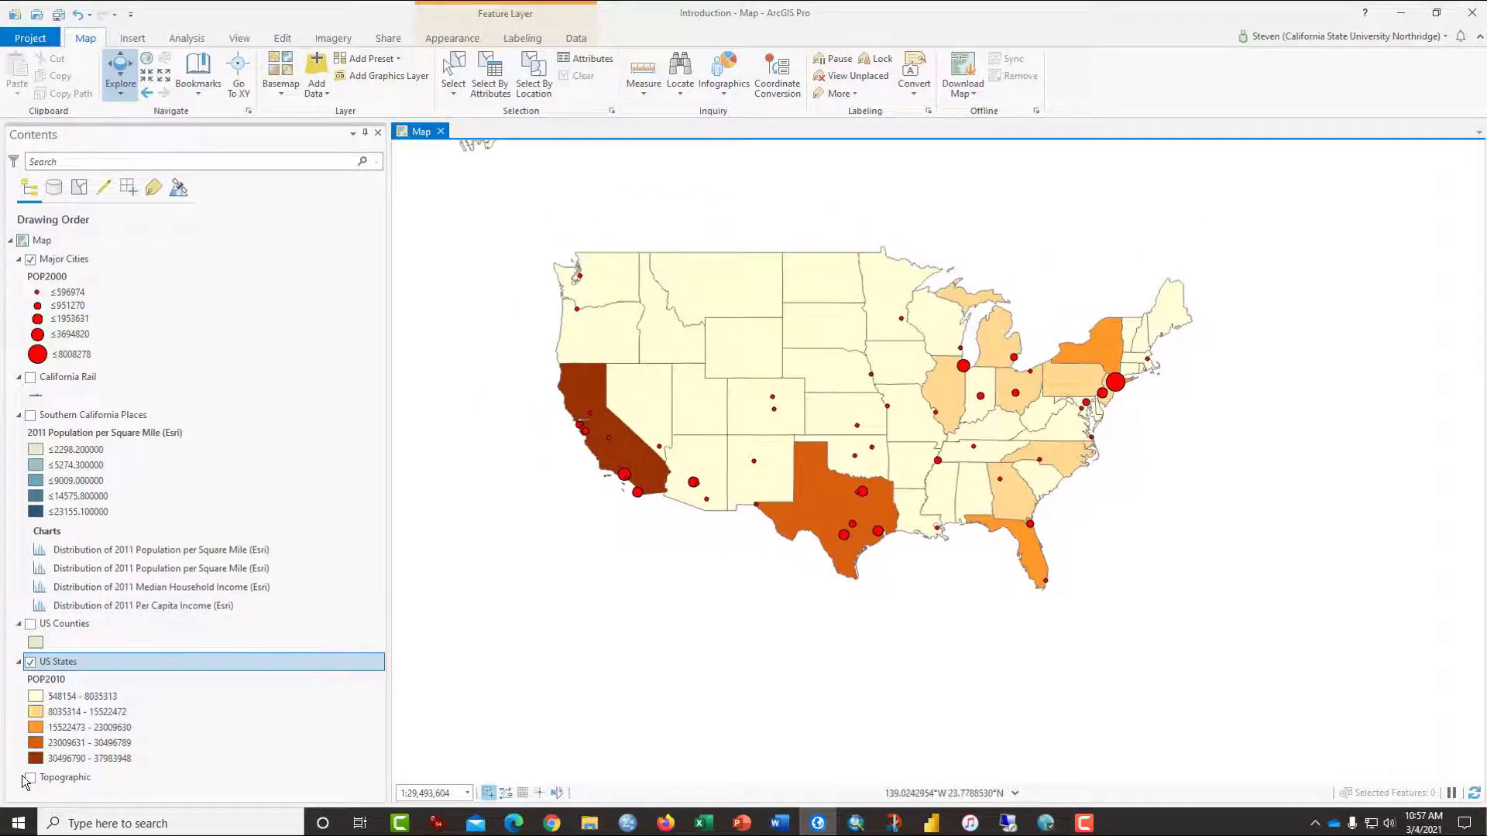
{"action": "left_click", "coordinate": [30, 779]}
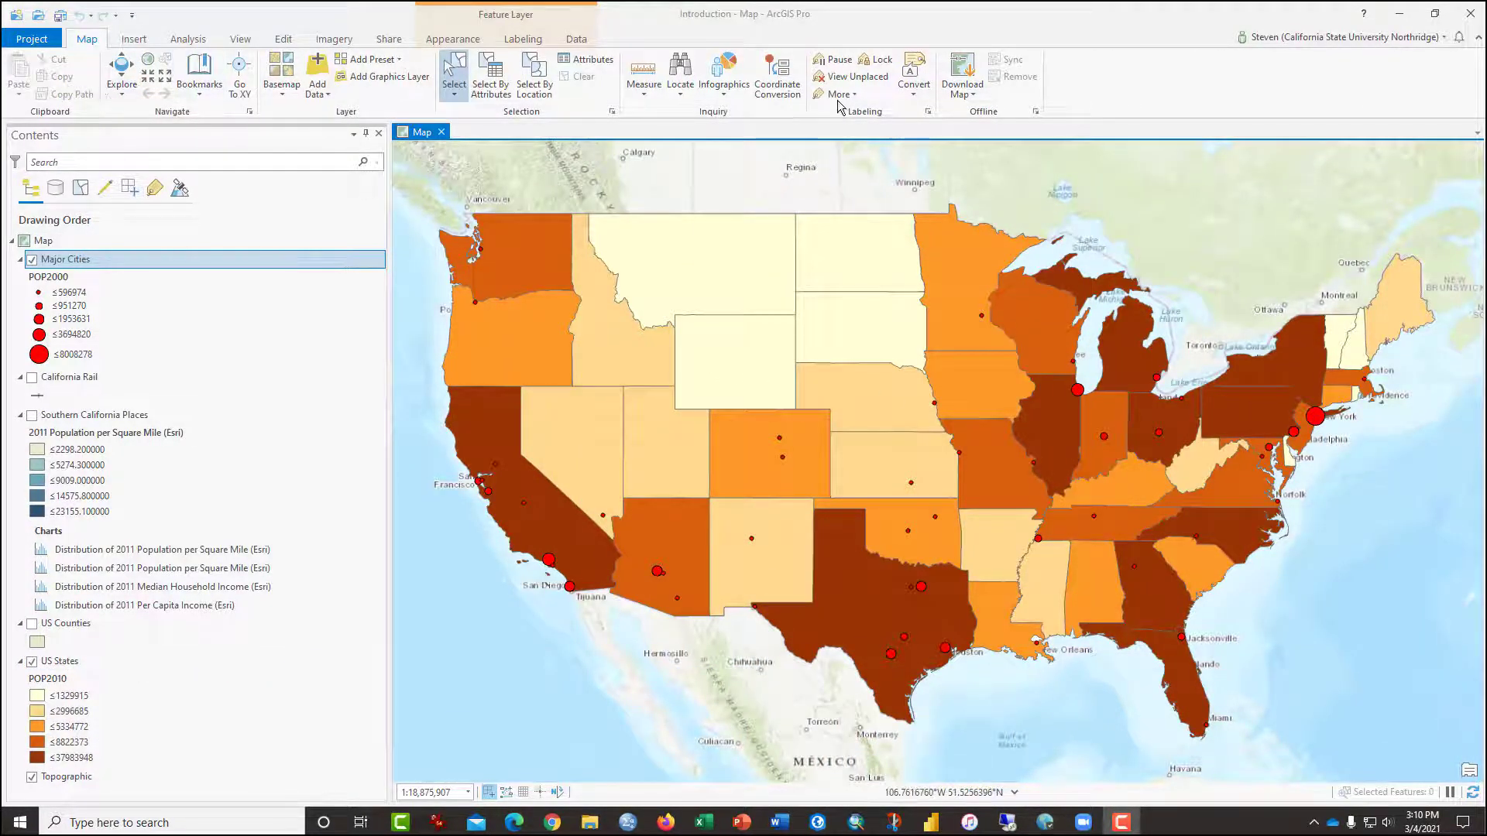
Step: Activate the Explore tool, view the map at several scales and return it to the full extent of the data
{"action": "left_click", "coordinate": [122, 72]}
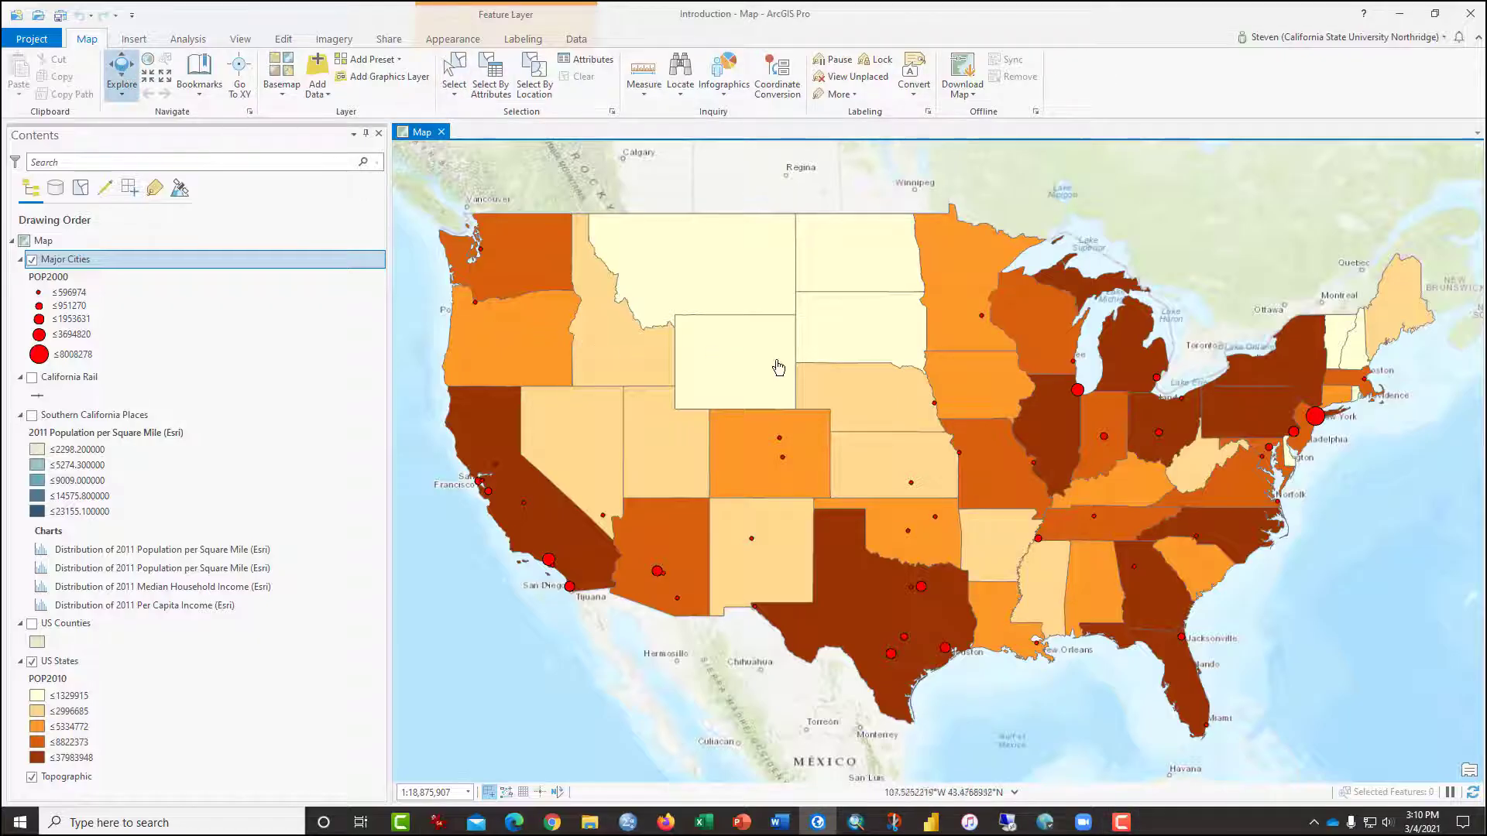
{"action": "scroll", "coordinate": [895, 419], "scroll_direction": "down", "scroll_amount": 3}
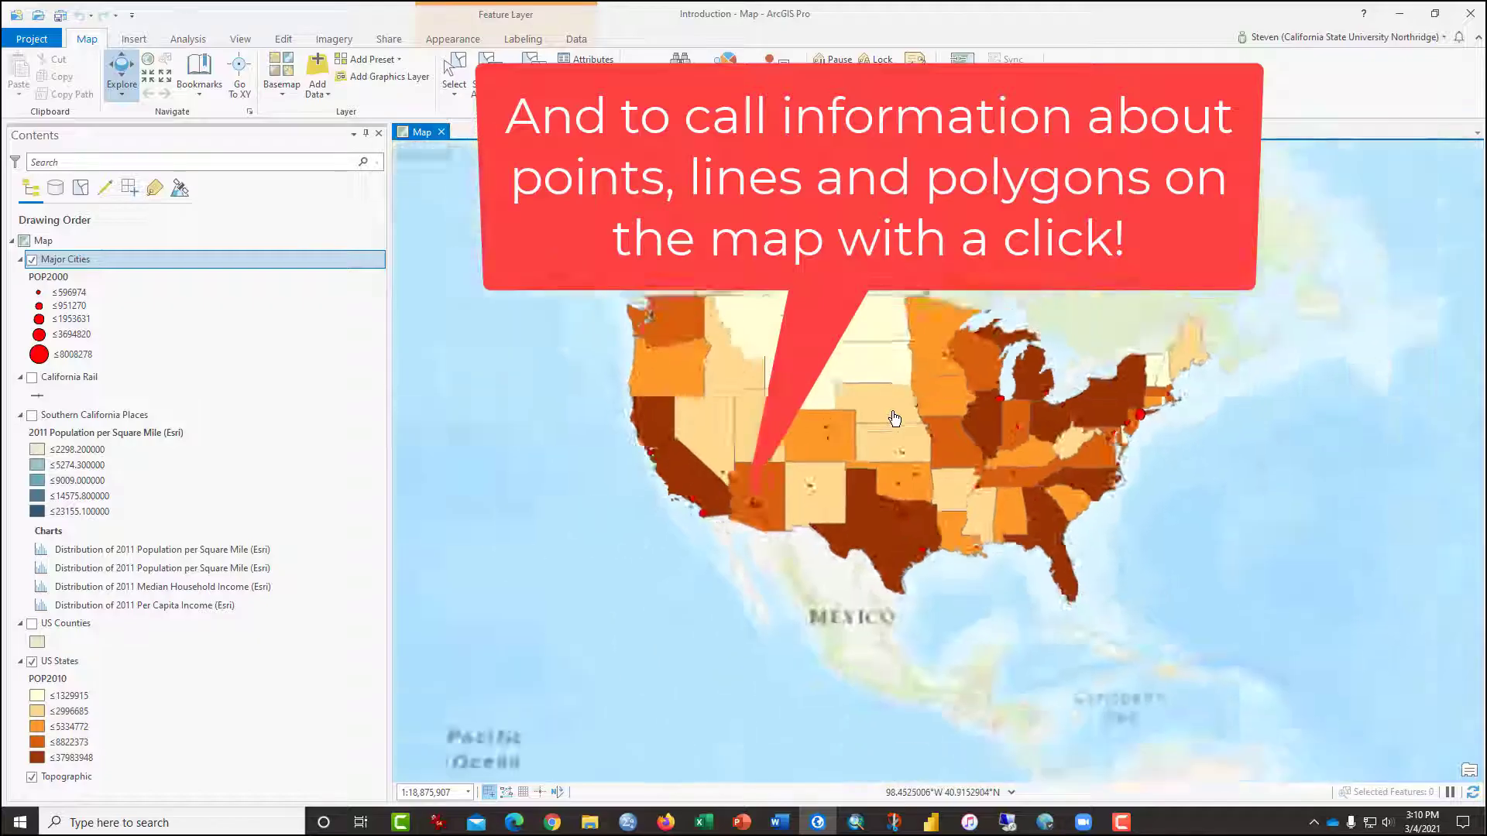
{"action": "scroll", "coordinate": [895, 419], "scroll_direction": "up", "scroll_amount": 3}
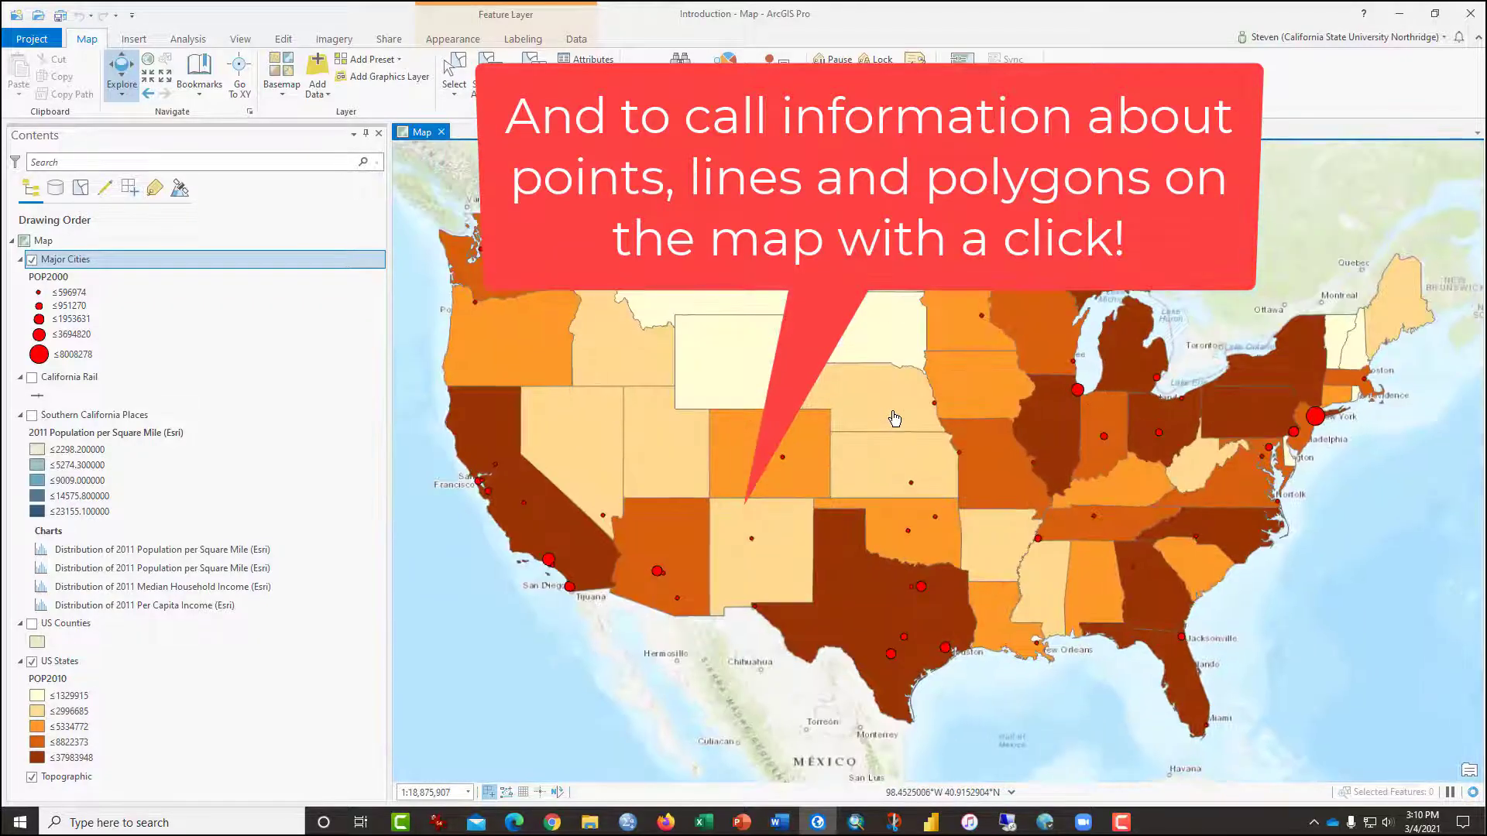
{"action": "scroll", "coordinate": [894, 419], "scroll_direction": "down", "scroll_amount": 6}
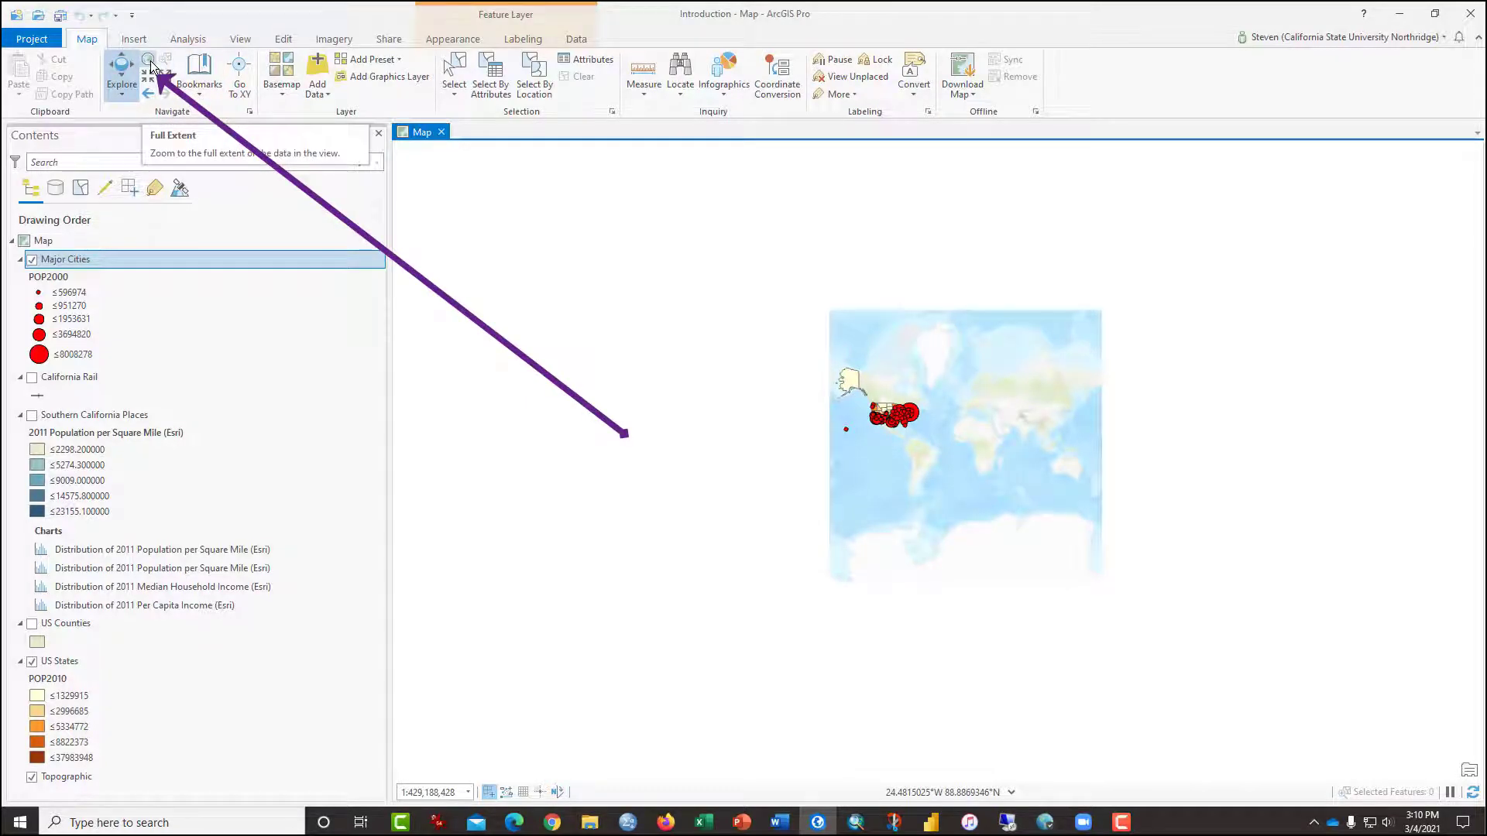
{"action": "left_click", "coordinate": [149, 62]}
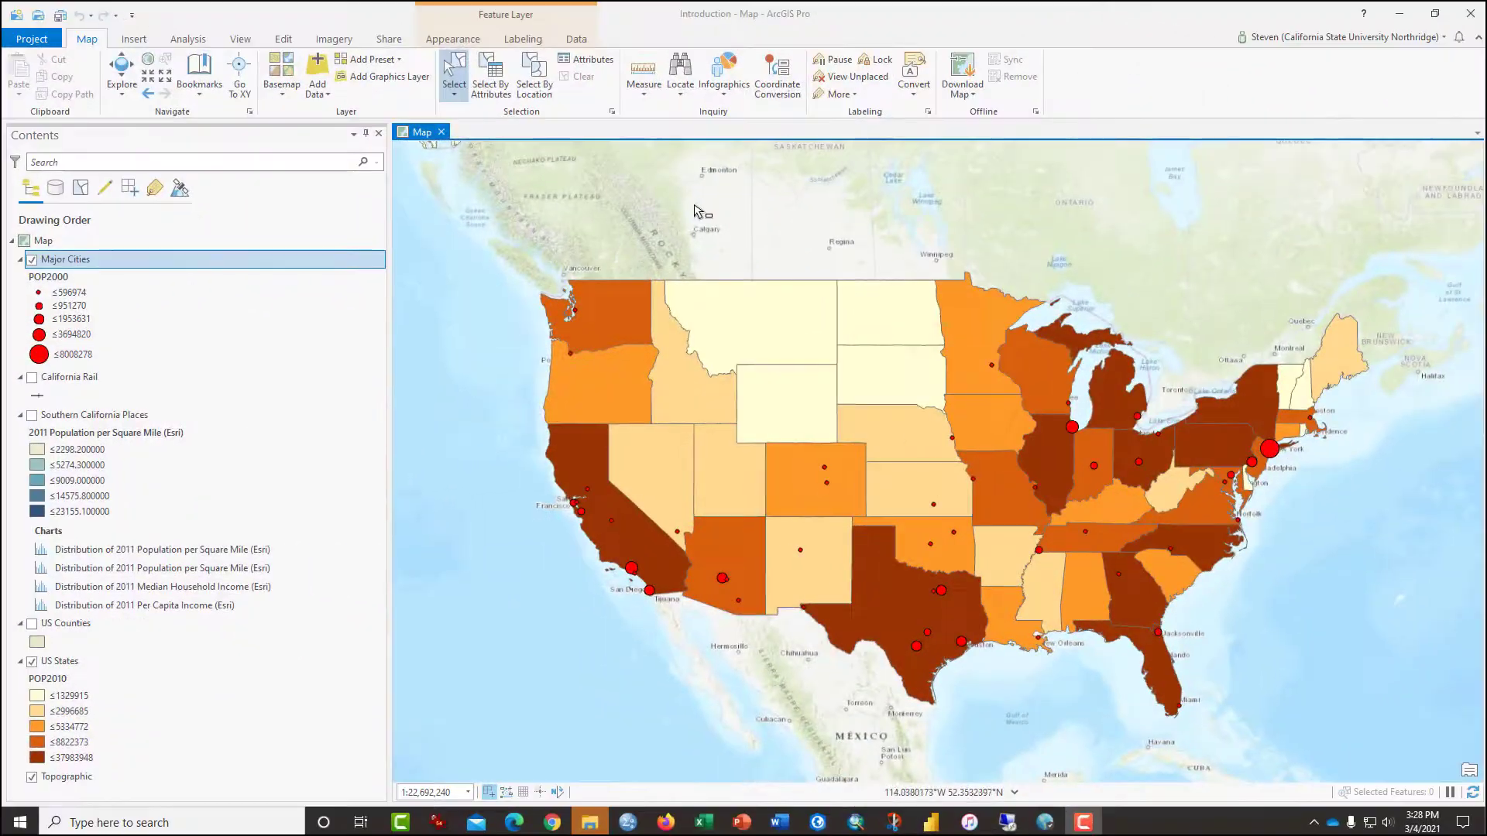
Step: Measure the path from the Minnesota city point through northern Colorado and northern Texas city points back to Minnesota, and clear the result
{"action": "left_click", "coordinate": [650, 78]}
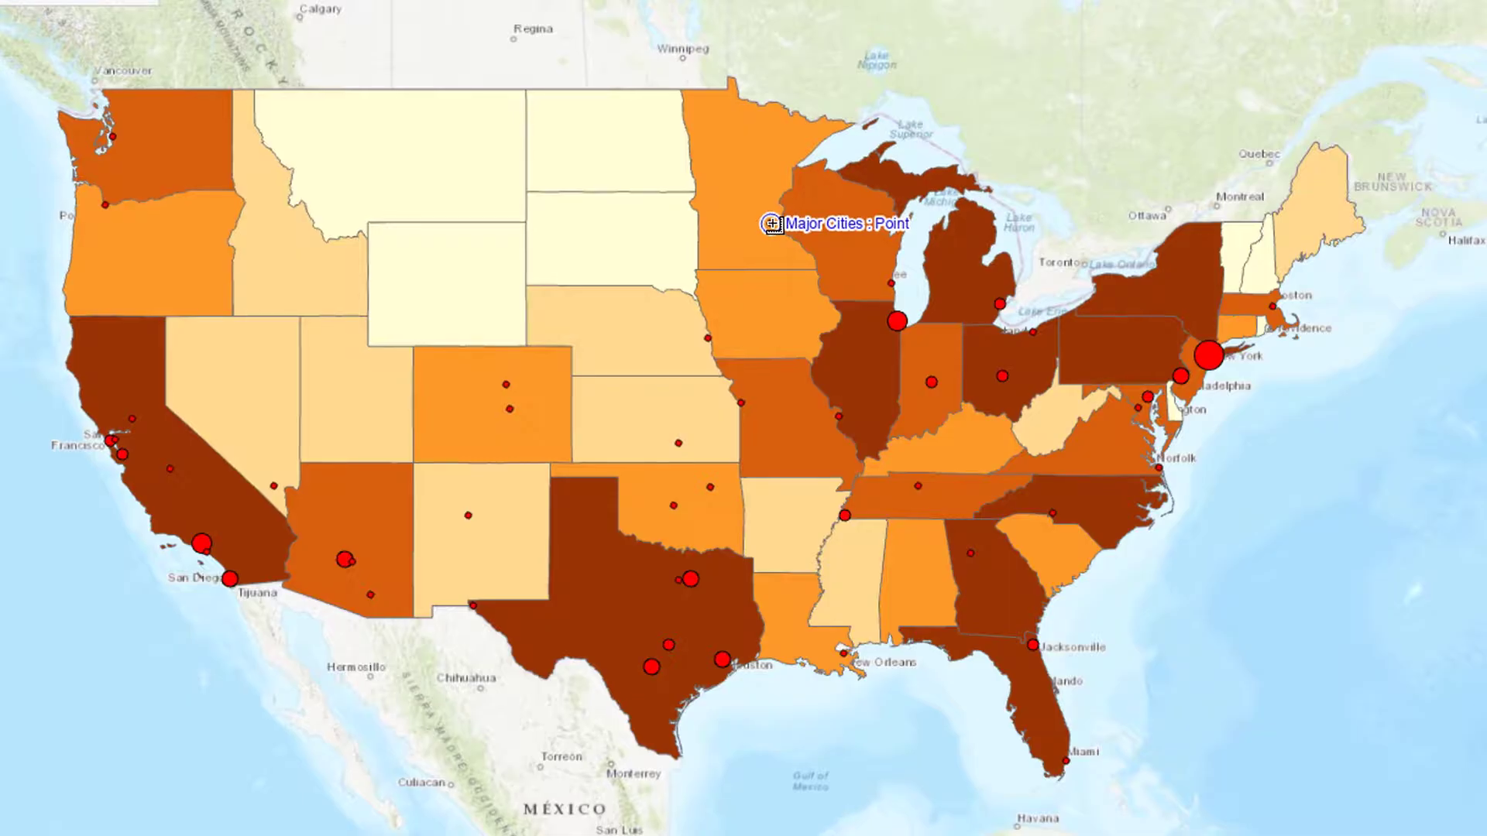
{"action": "left_click", "coordinate": [771, 223]}
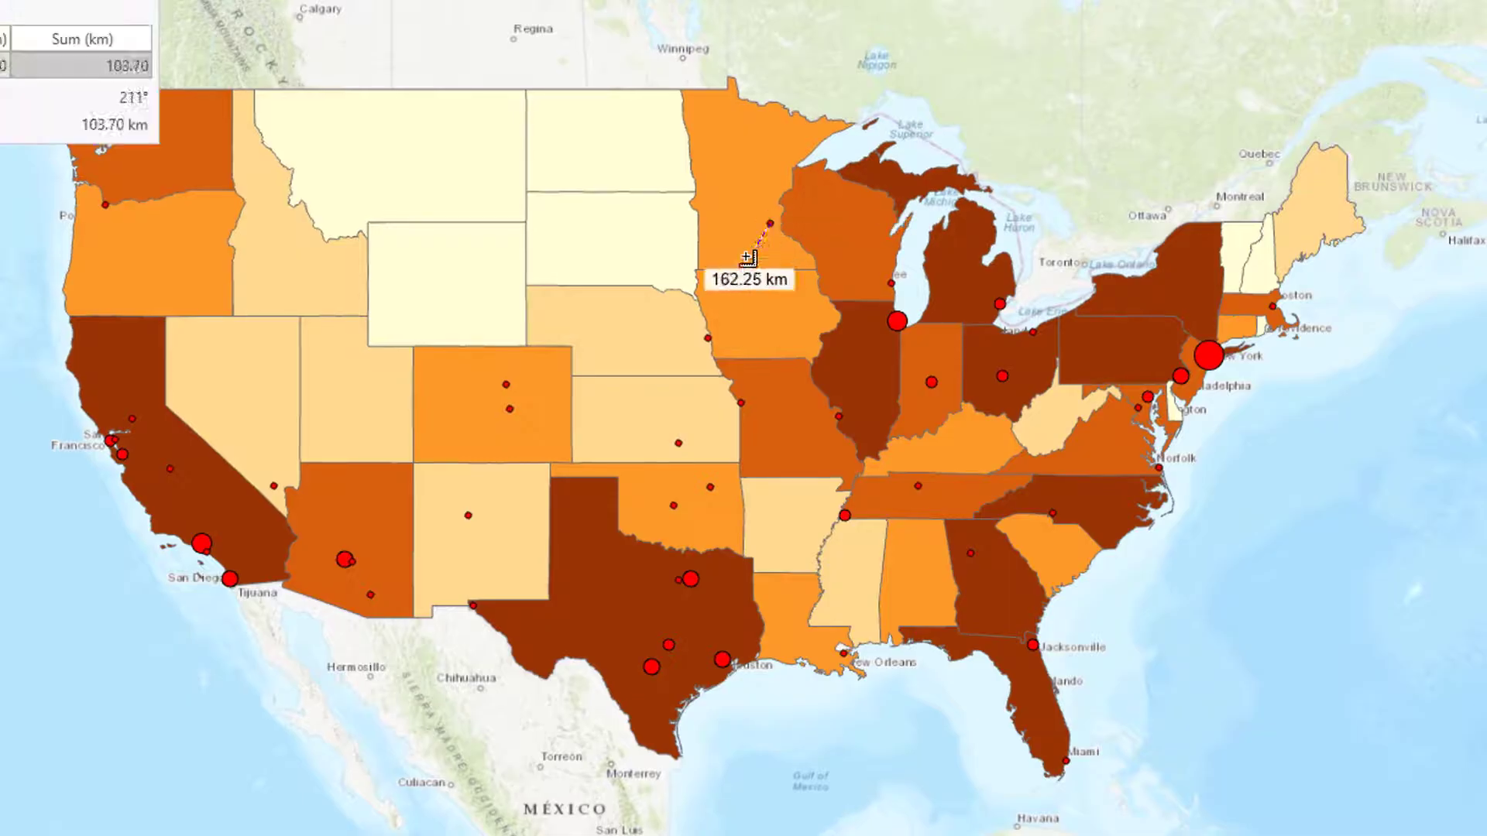
{"action": "left_click", "coordinate": [508, 383]}
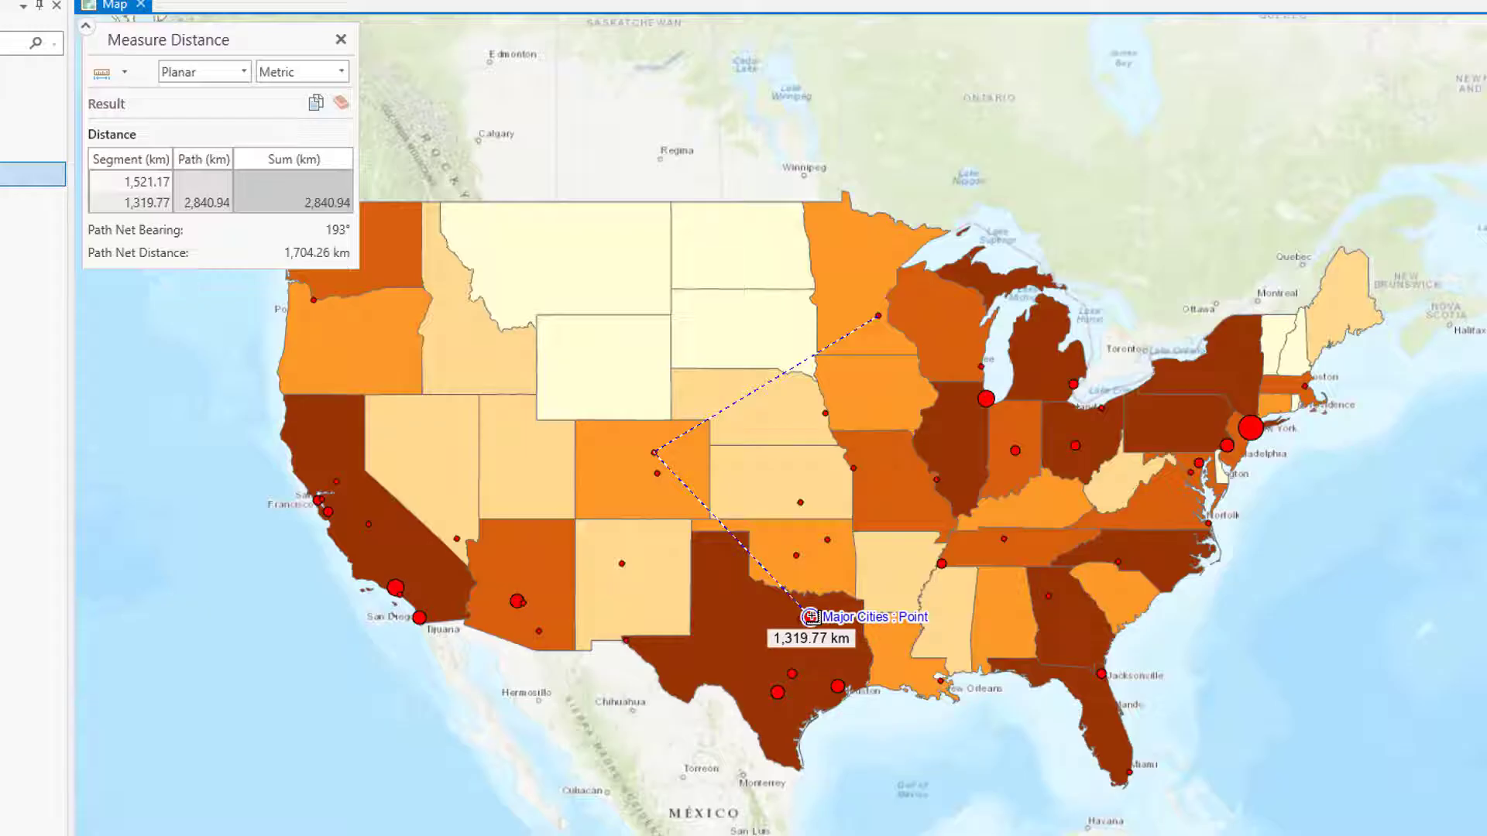
{"action": "left_click", "coordinate": [811, 617]}
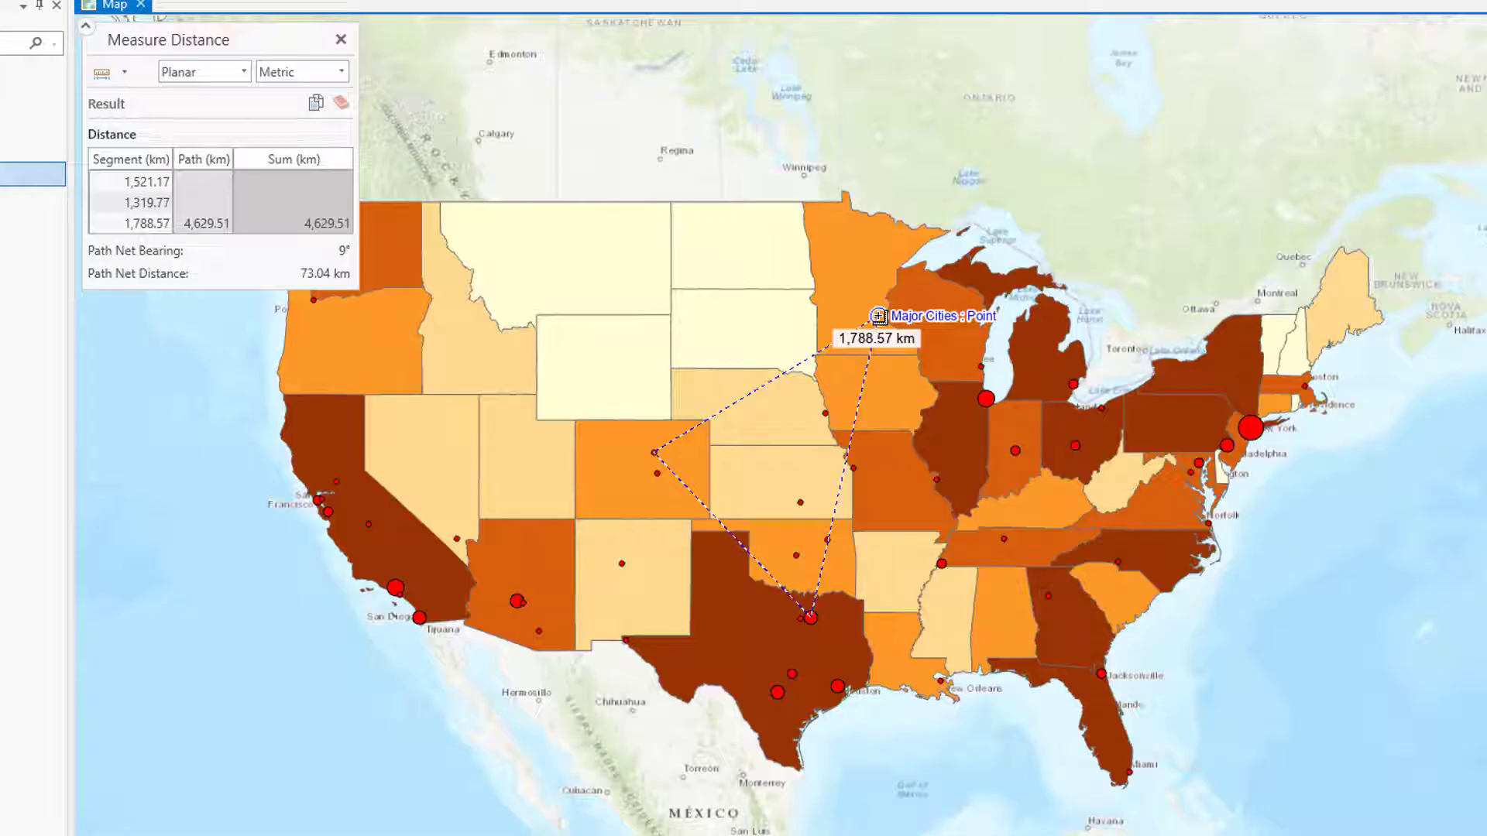
{"action": "left_click", "coordinate": [878, 316]}
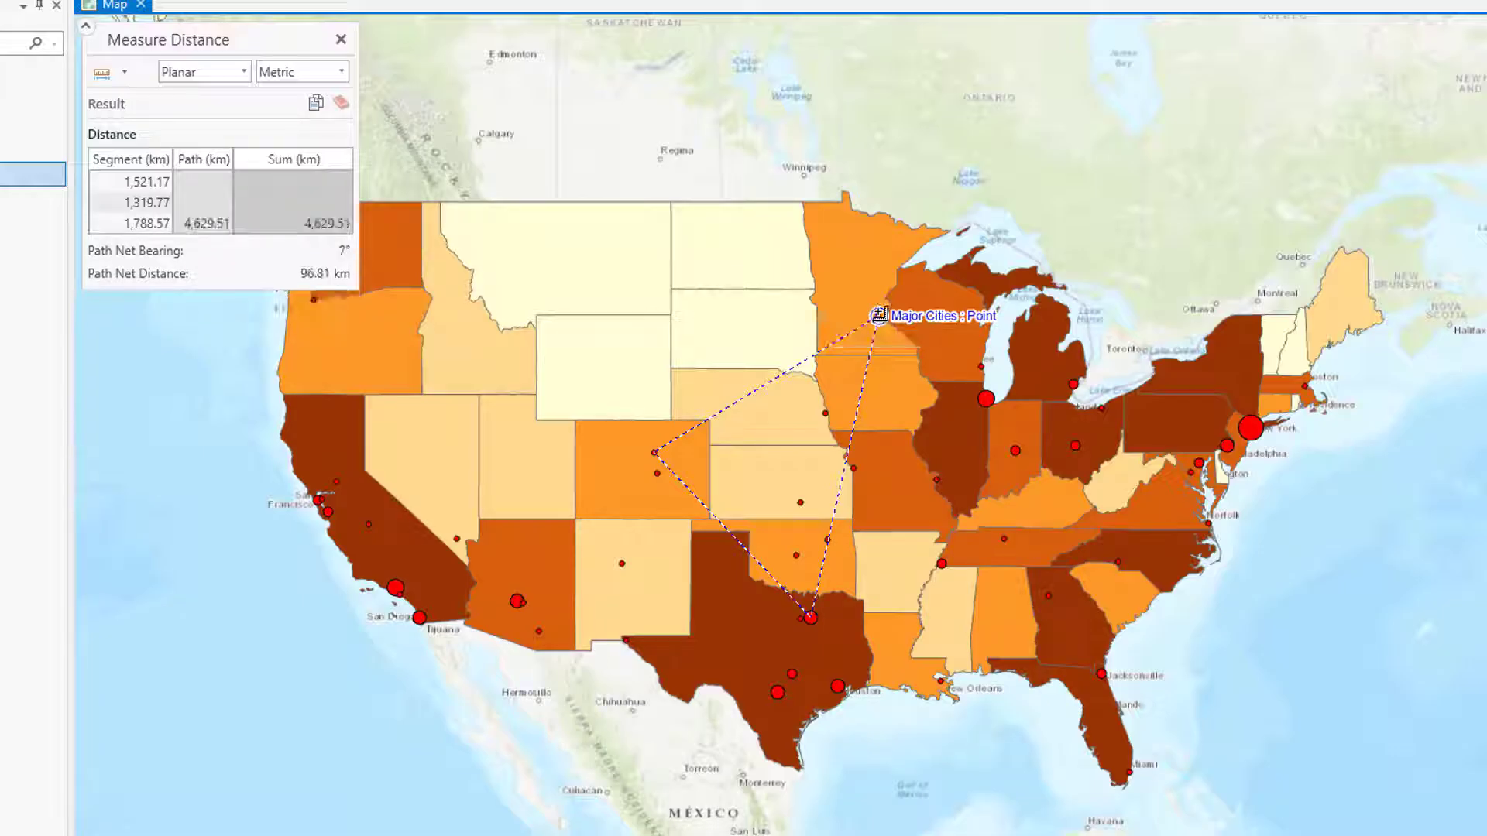
{"action": "left_click", "coordinate": [341, 104]}
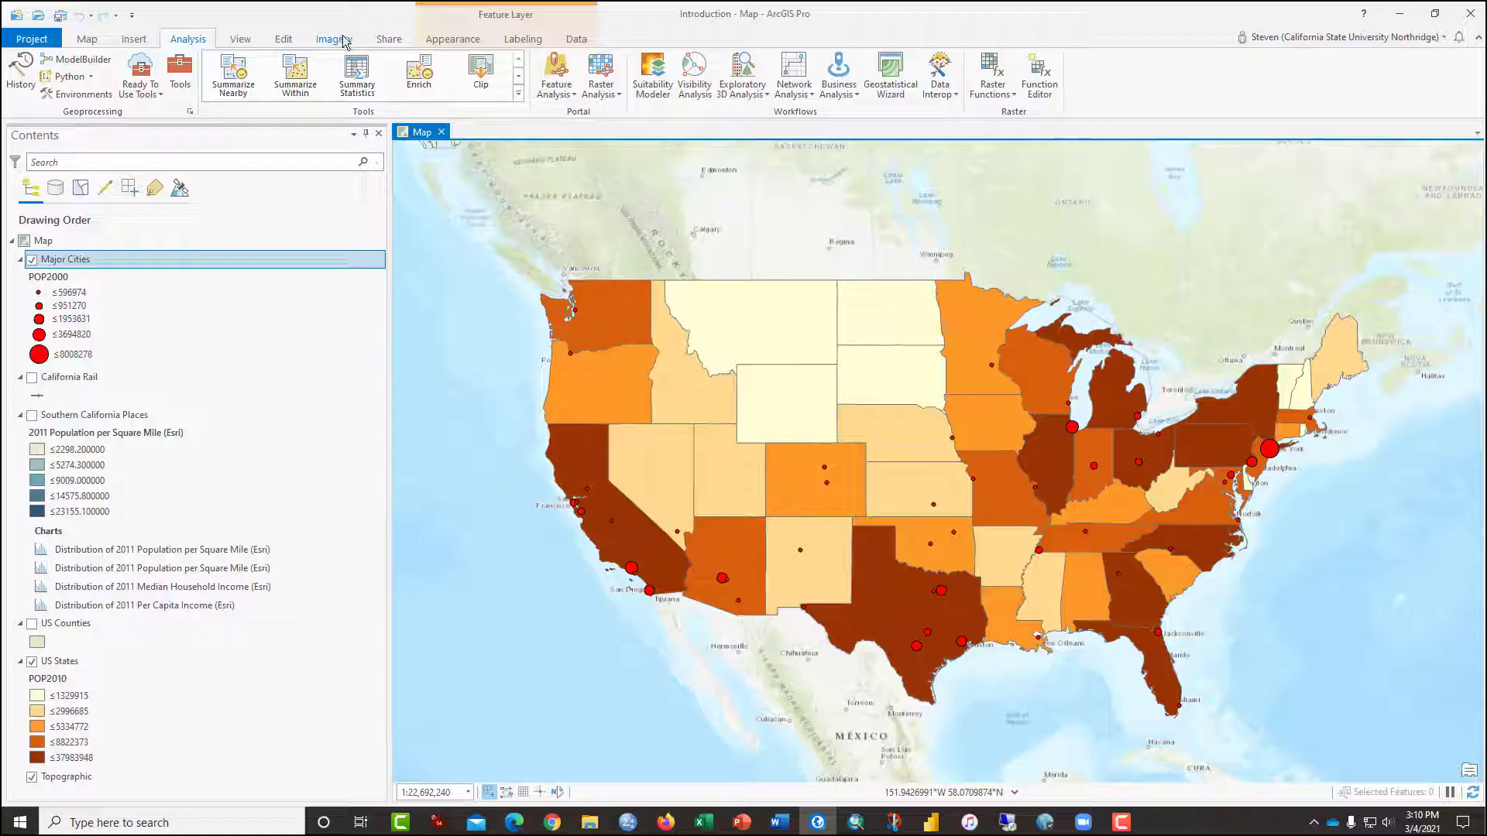
Step: Open the attribute table of the Major Cities layer
{"action": "left_click", "coordinate": [88, 39]}
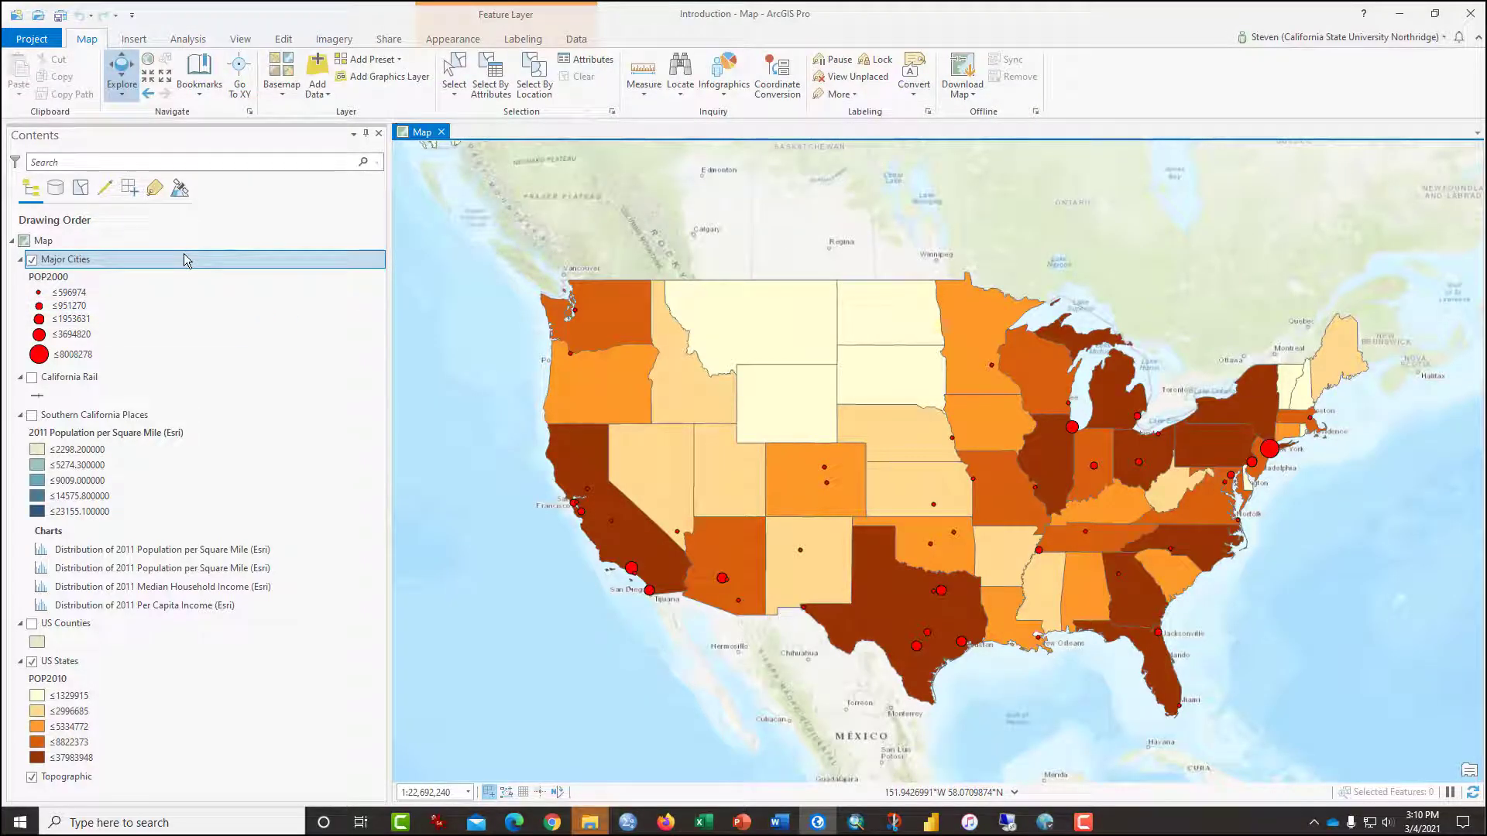
{"action": "right_click", "coordinate": [119, 261]}
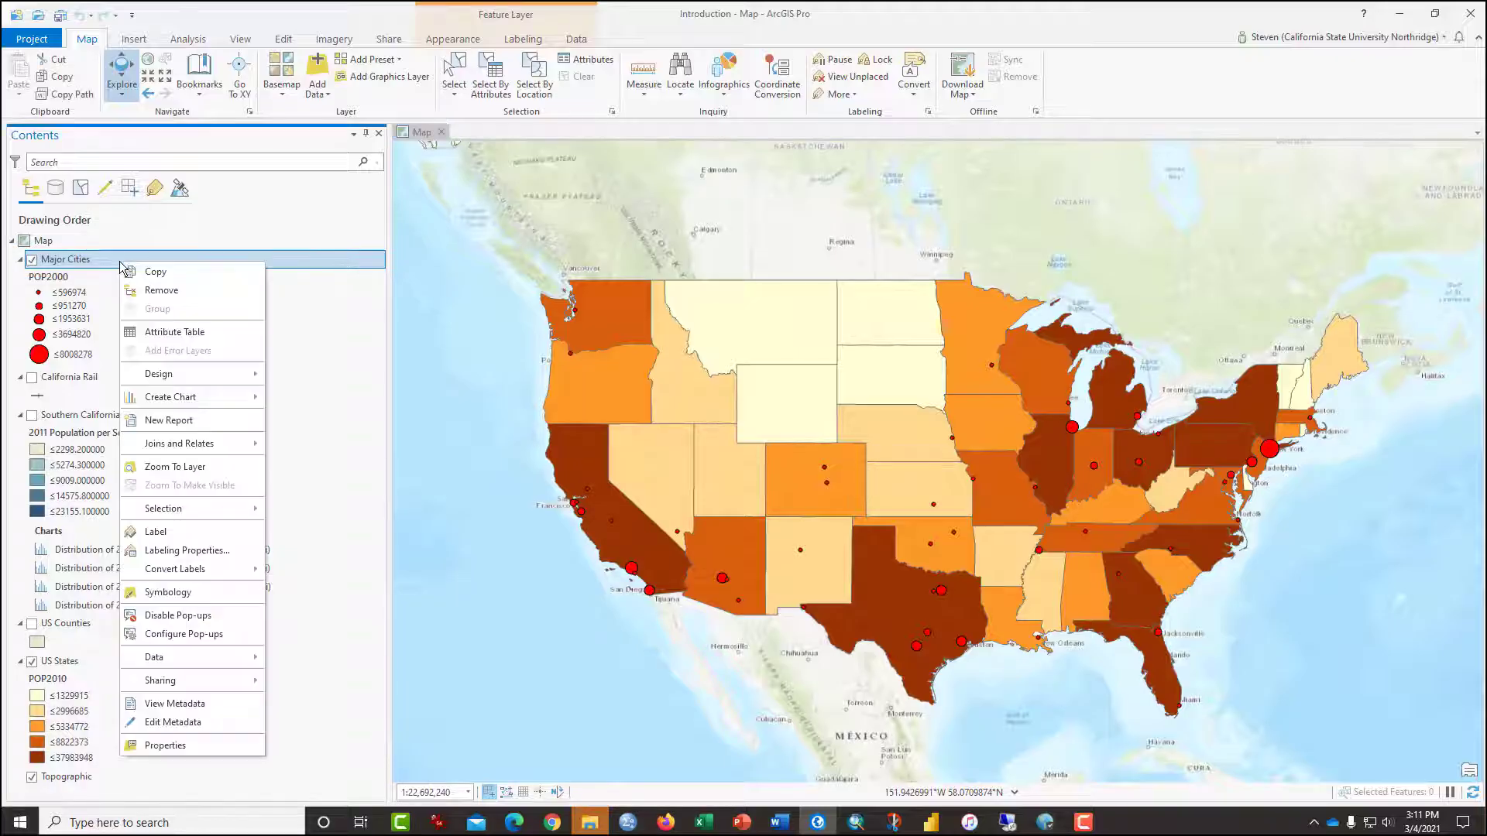
{"action": "left_click", "coordinate": [146, 333]}
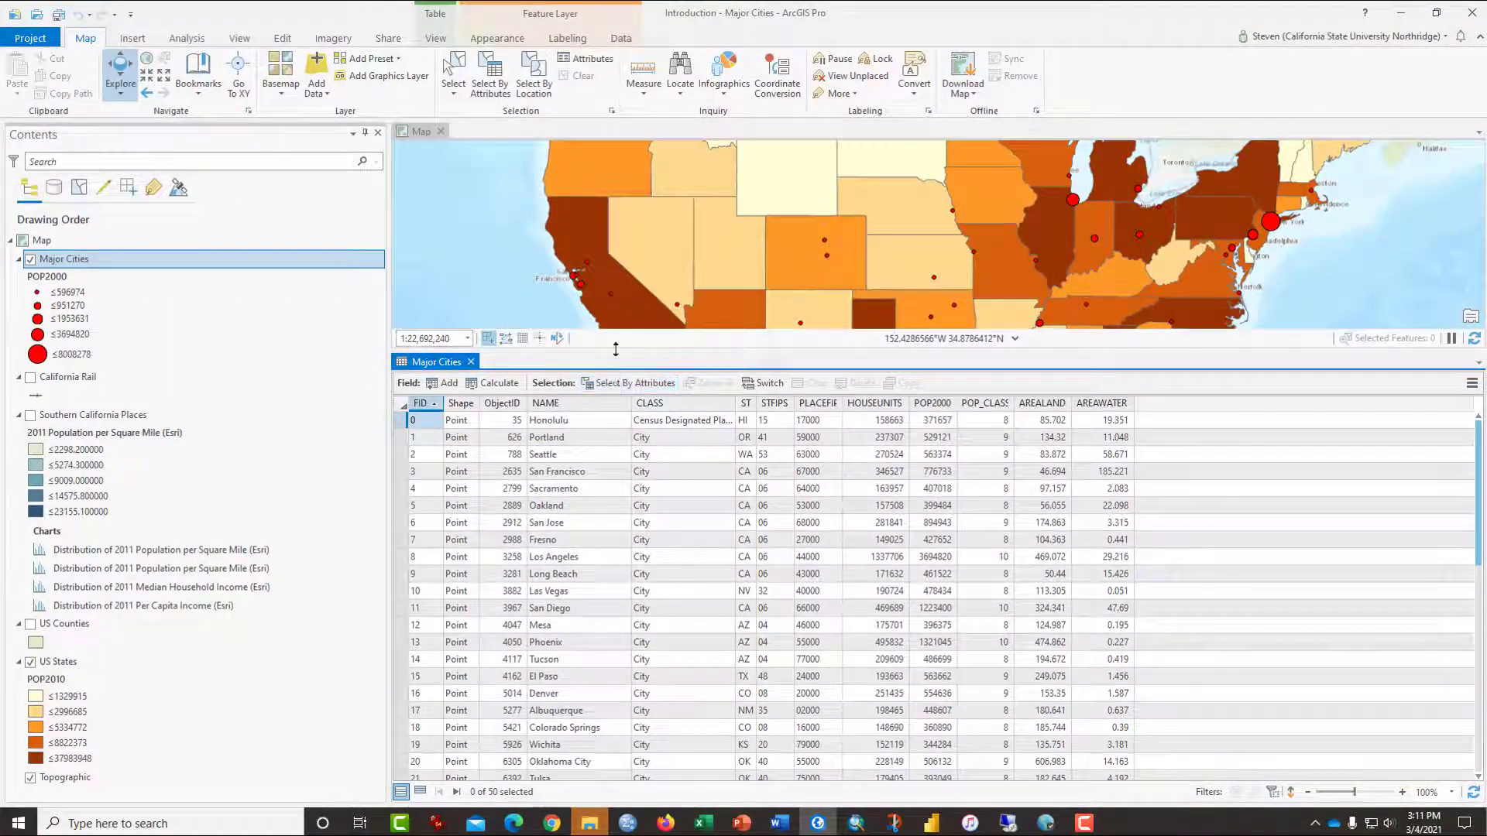
Step: Select California cities on the map with the Select tool, first Fresno and Sacramento singly and a group by box, and clear the selection
{"action": "left_click", "coordinate": [457, 75]}
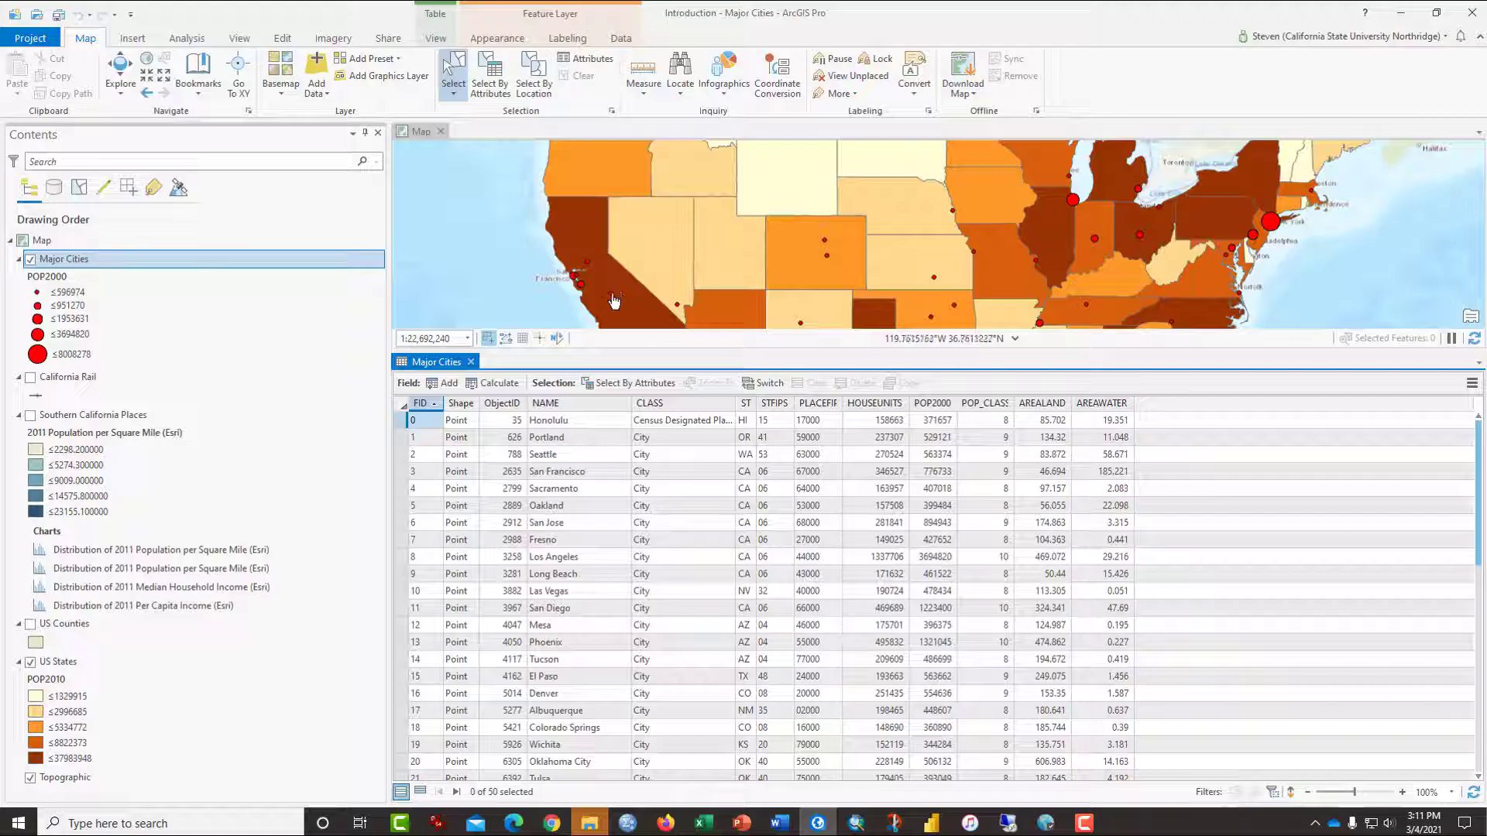
{"action": "left_click", "coordinate": [614, 301]}
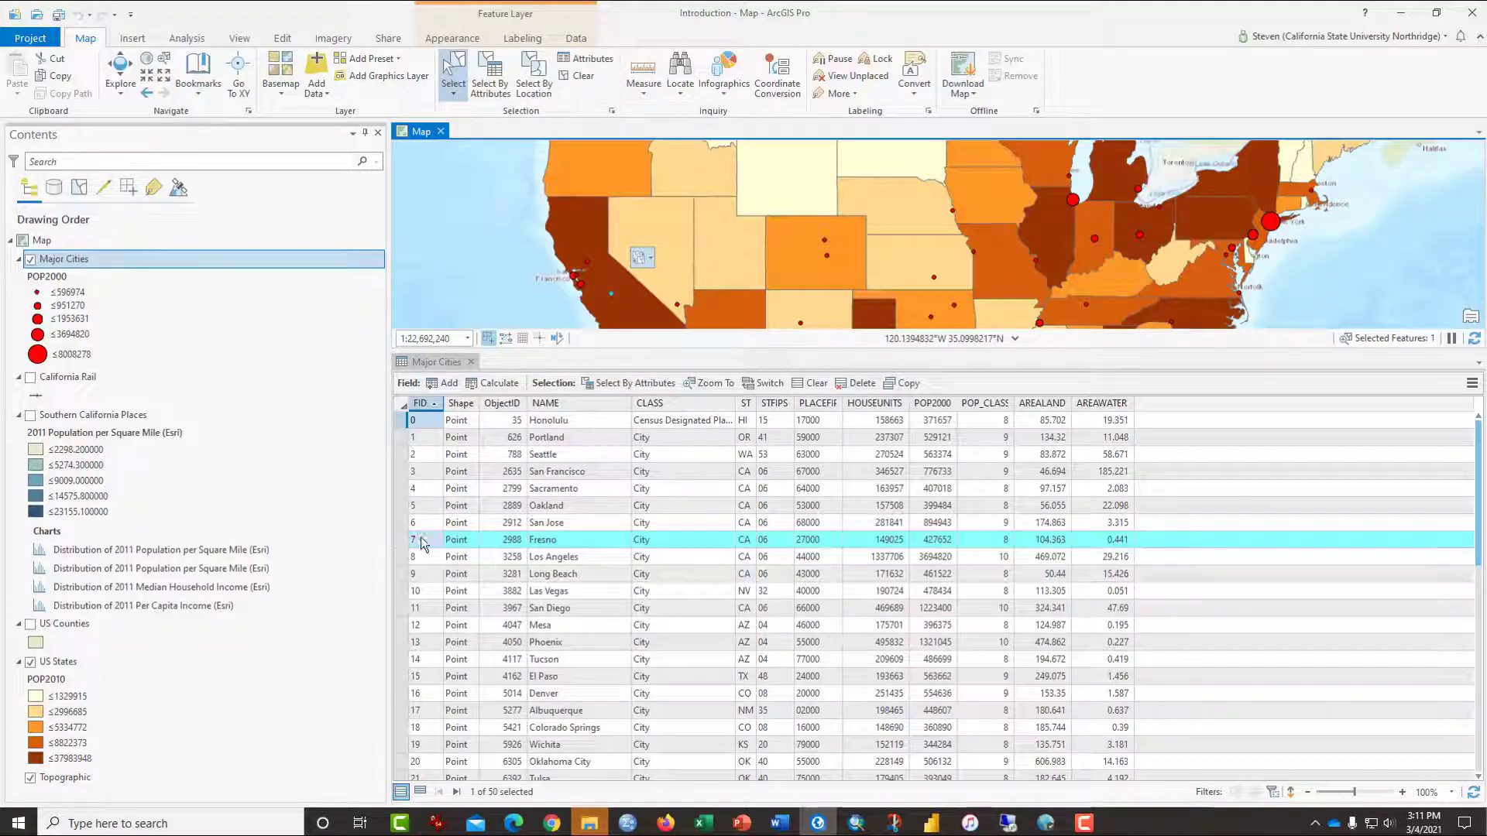
{"action": "left_click", "coordinate": [587, 264]}
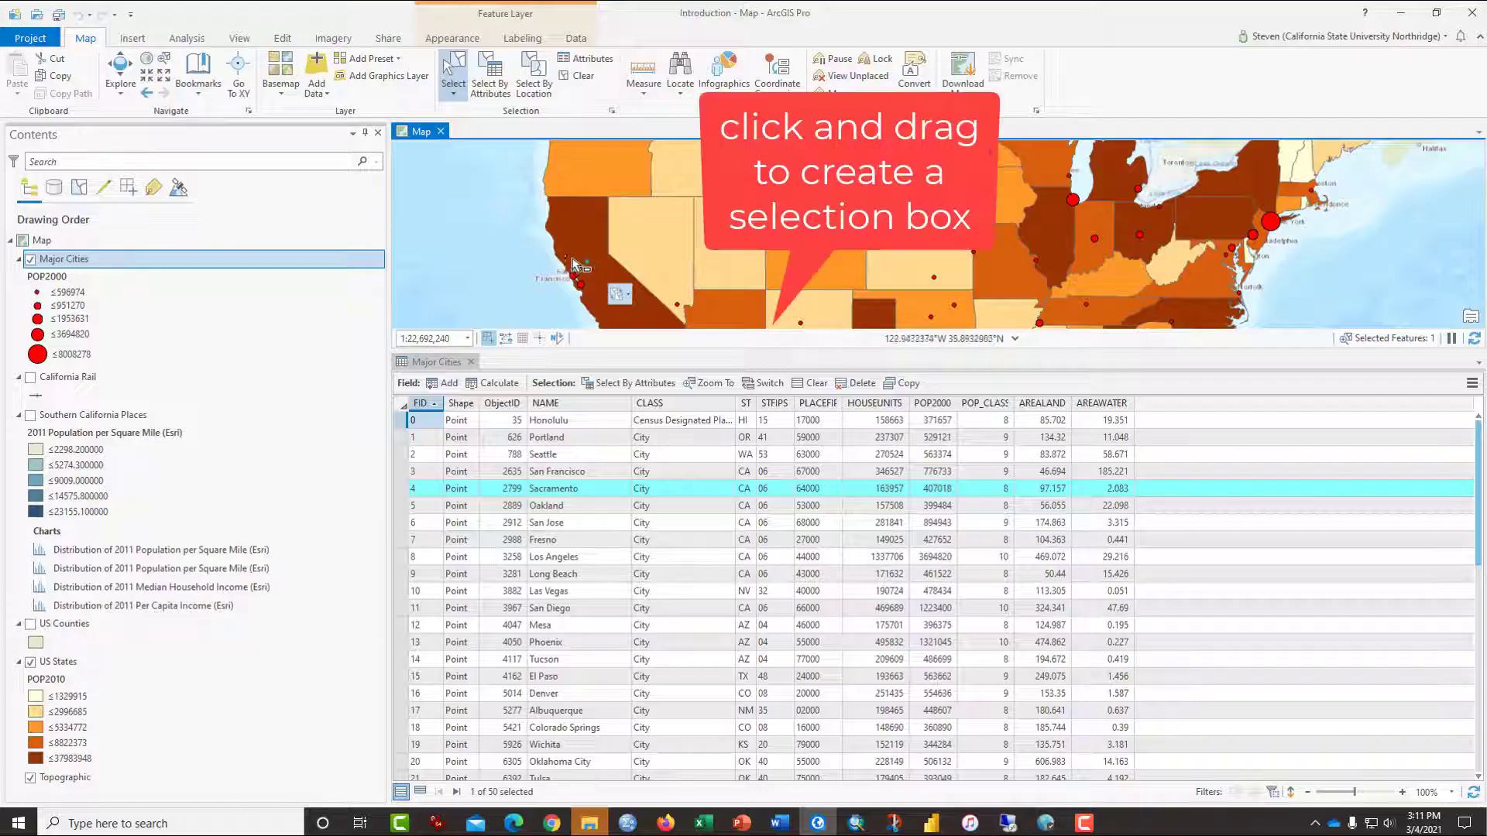
{"action": "left_click_drag", "start_coordinate": [566, 255], "coordinate": [646, 318]}
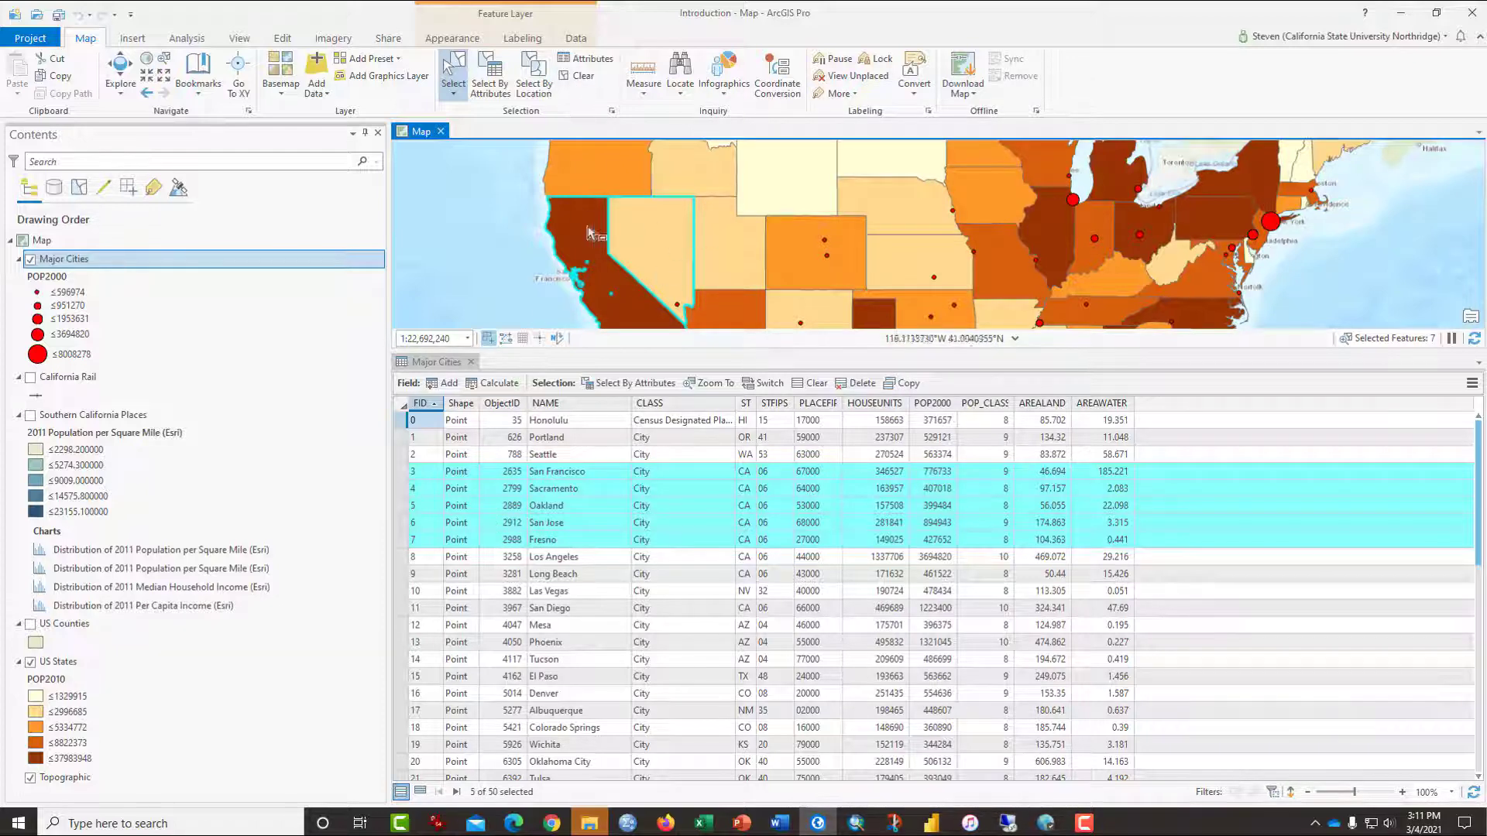
{"action": "left_click", "coordinate": [578, 77]}
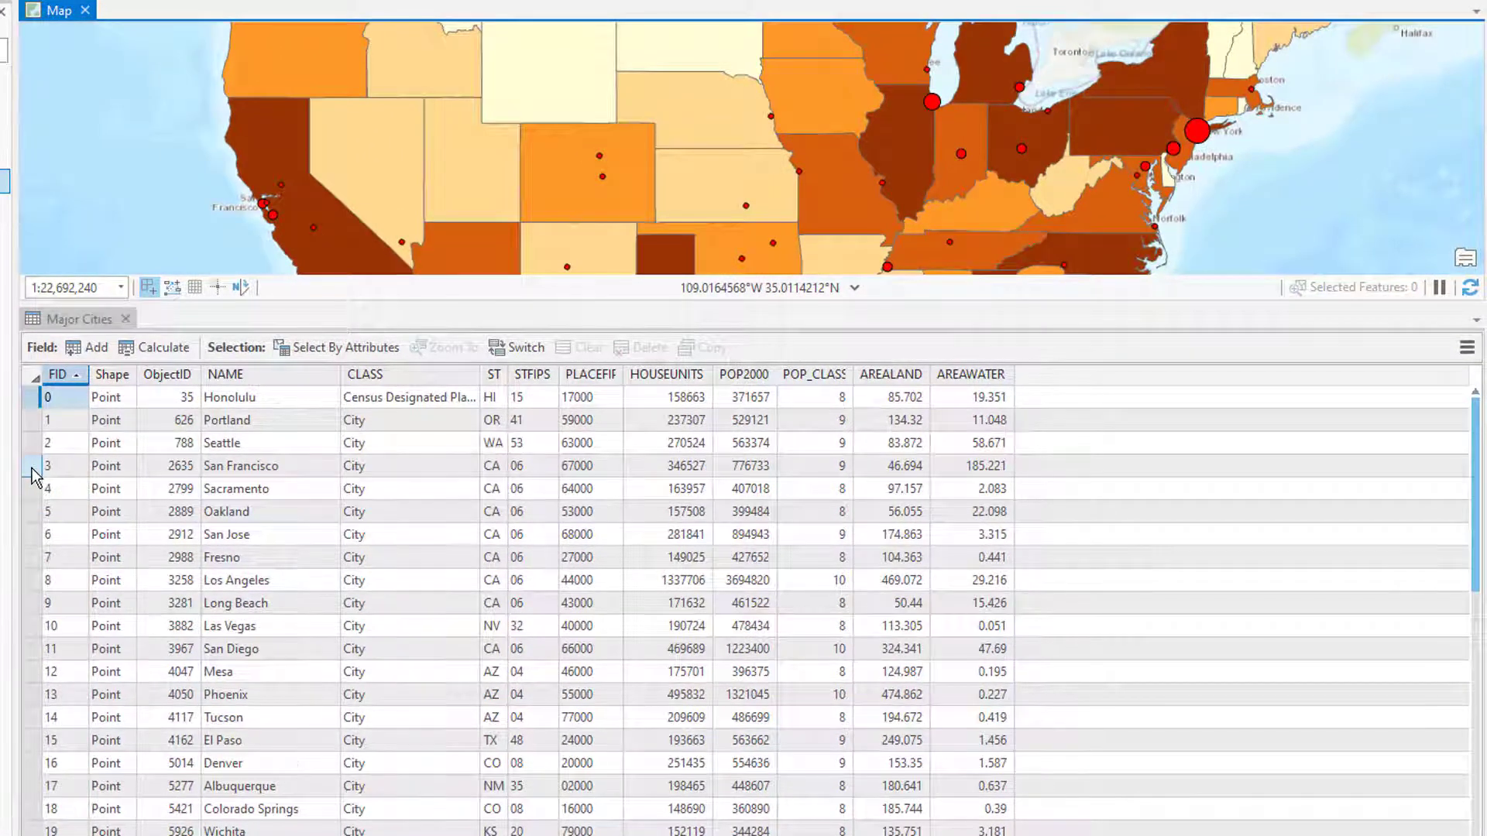
Step: Select the table rows from San Francisco through Fresno in Major Cities, and clear the selection
{"action": "left_click", "coordinate": [32, 469]}
{"action": "left_click_drag", "start_coordinate": [33, 474], "coordinate": [35, 523]}
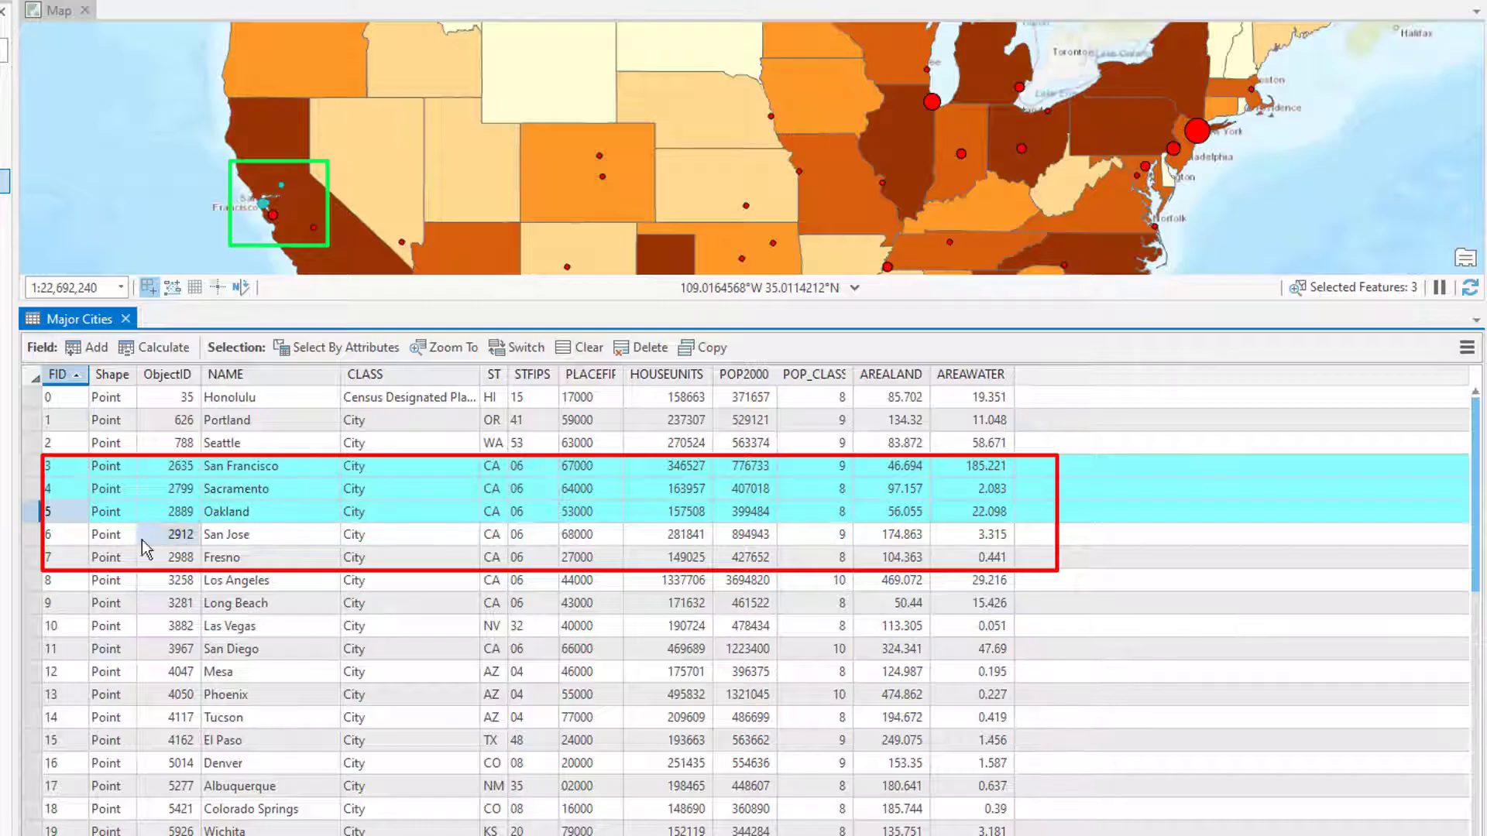
{"action": "left_click", "coordinate": [35, 550]}
{"action": "left_click_drag", "start_coordinate": [35, 550], "coordinate": [34, 472]}
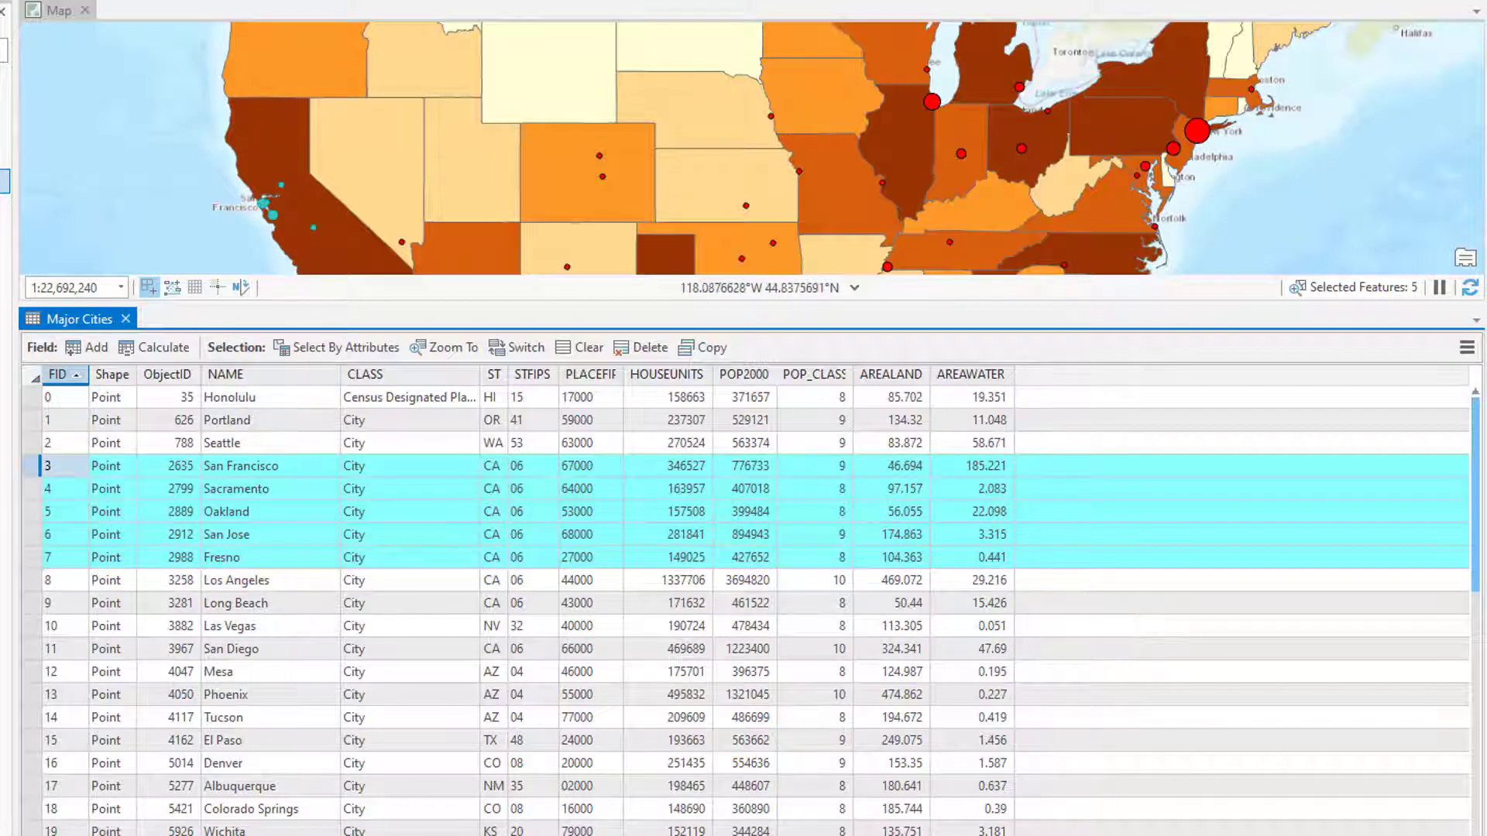
{"action": "left_click", "coordinate": [579, 347]}
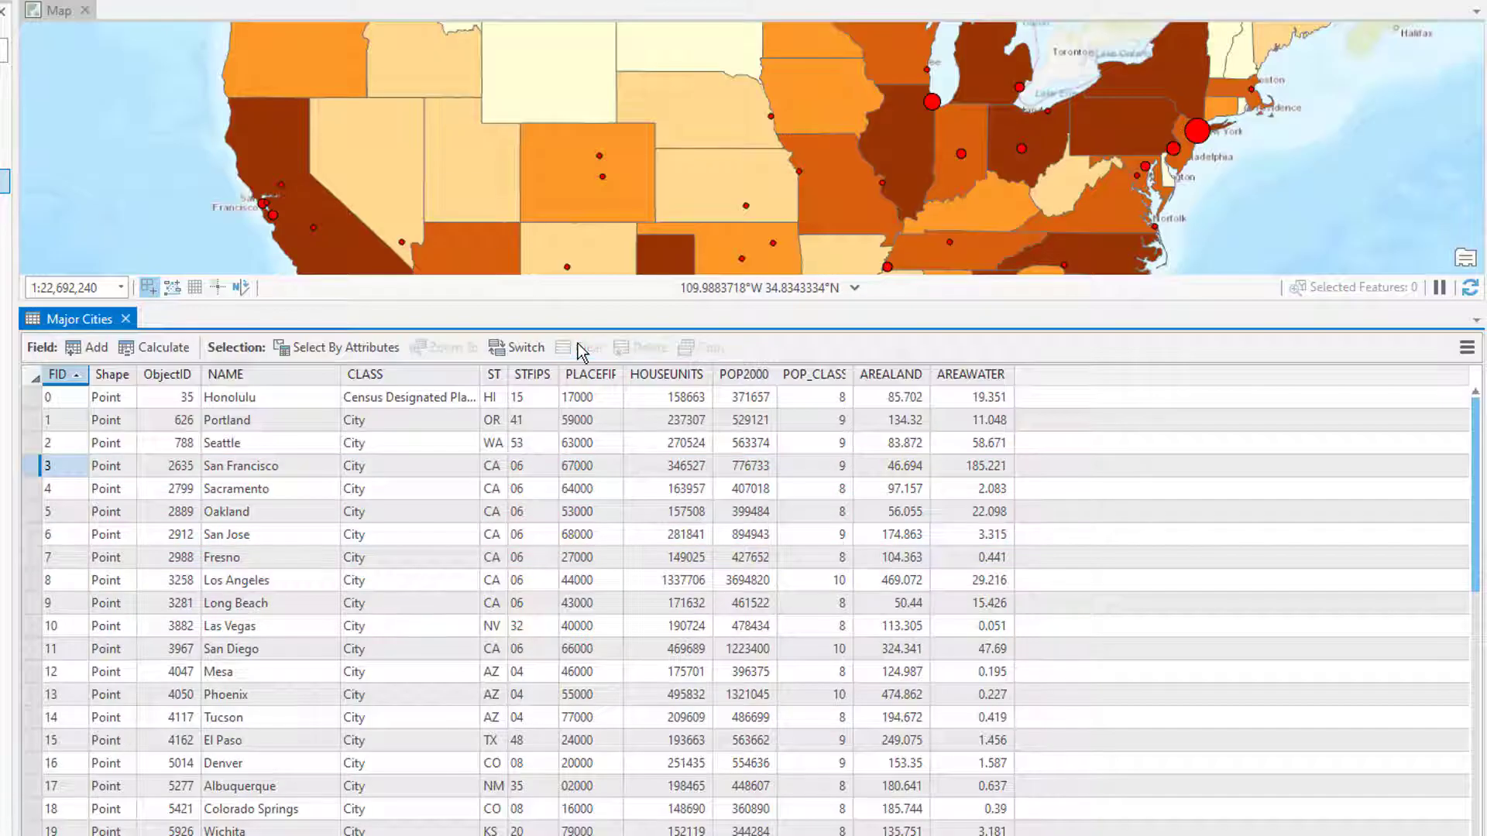
Step: Sort the Major Cities table by NAME in ascending order and then in descending order
{"action": "right_click", "coordinate": [266, 391]}
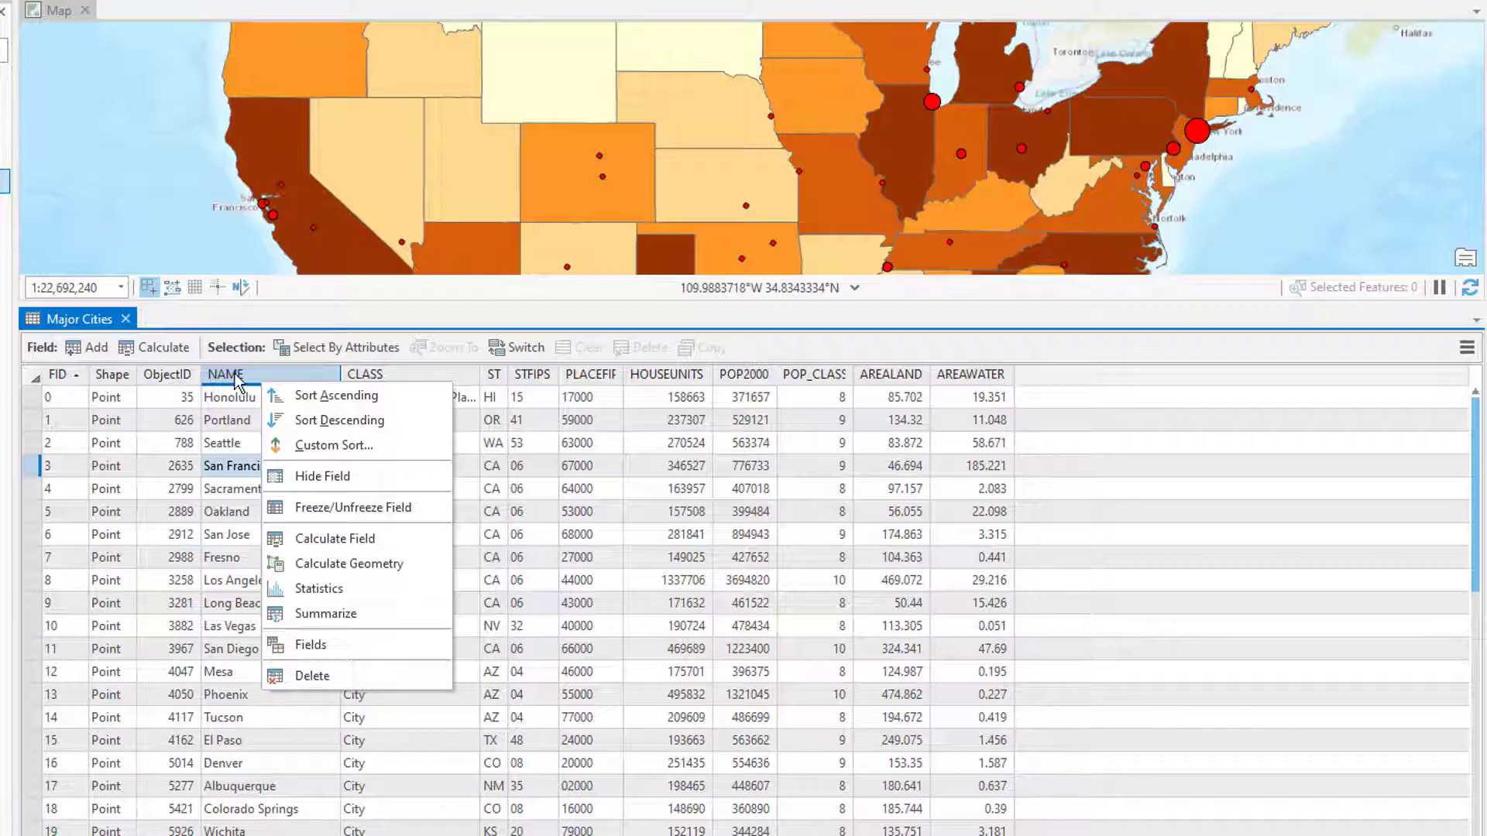
{"action": "left_click", "coordinate": [283, 395]}
{"action": "right_click", "coordinate": [258, 381]}
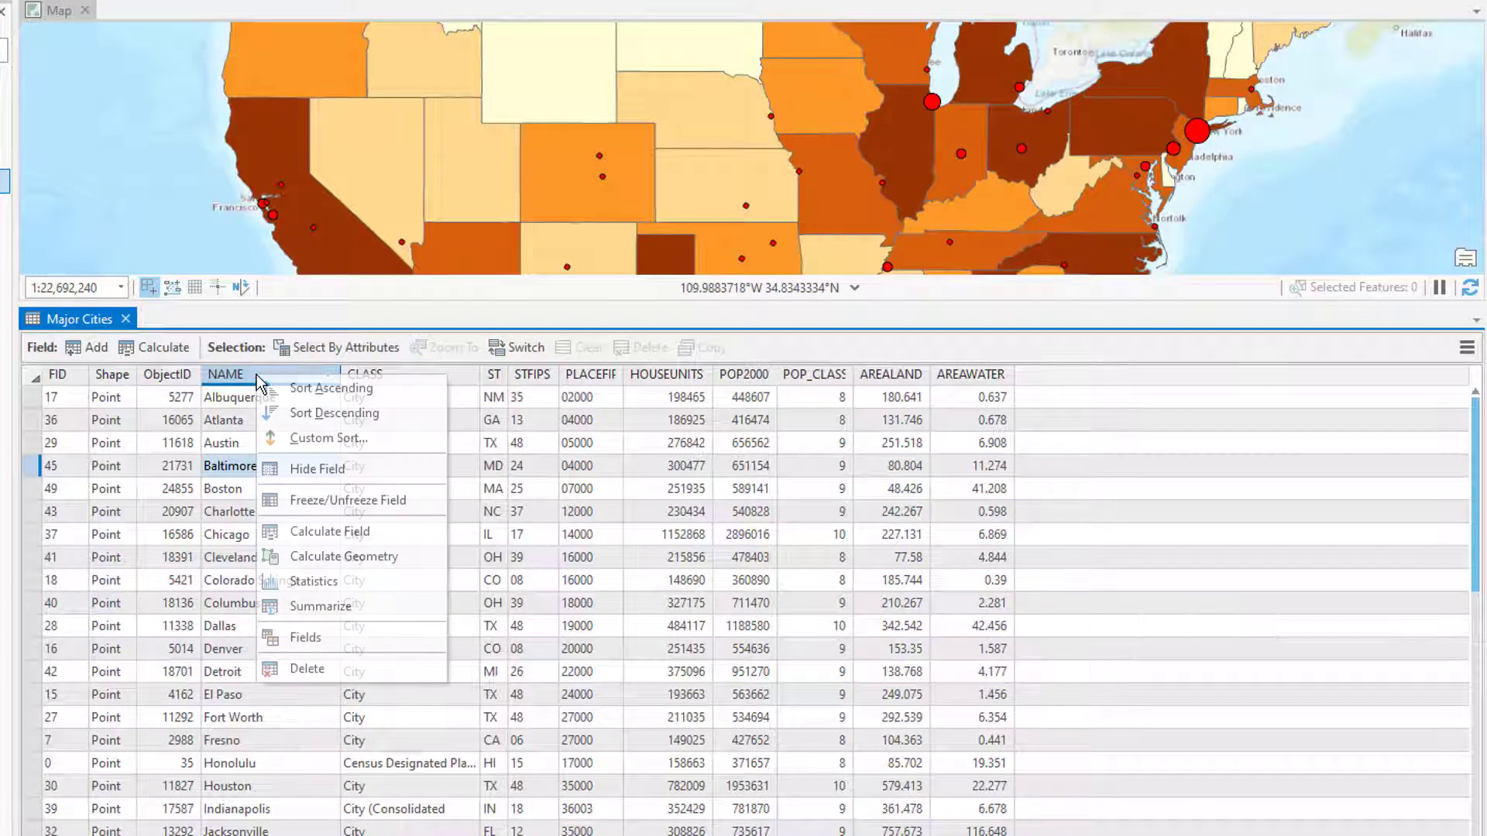
{"action": "left_click", "coordinate": [284, 416]}
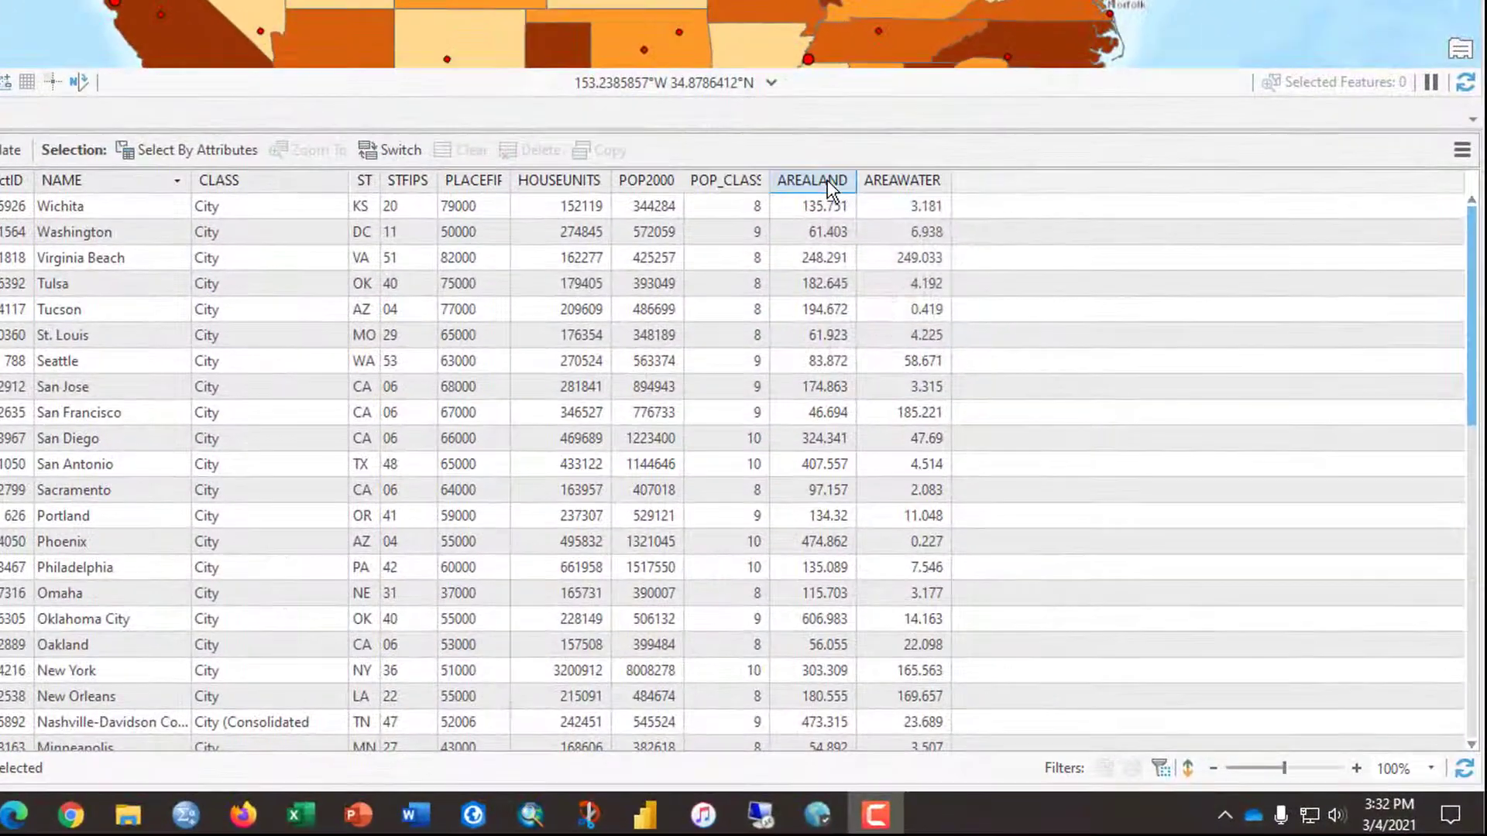
Step: Look over the sorting and field options of AREALAND and AREAWATER, and close the Major Cities table
{"action": "mouse_move", "coordinate": [1046, 399]}
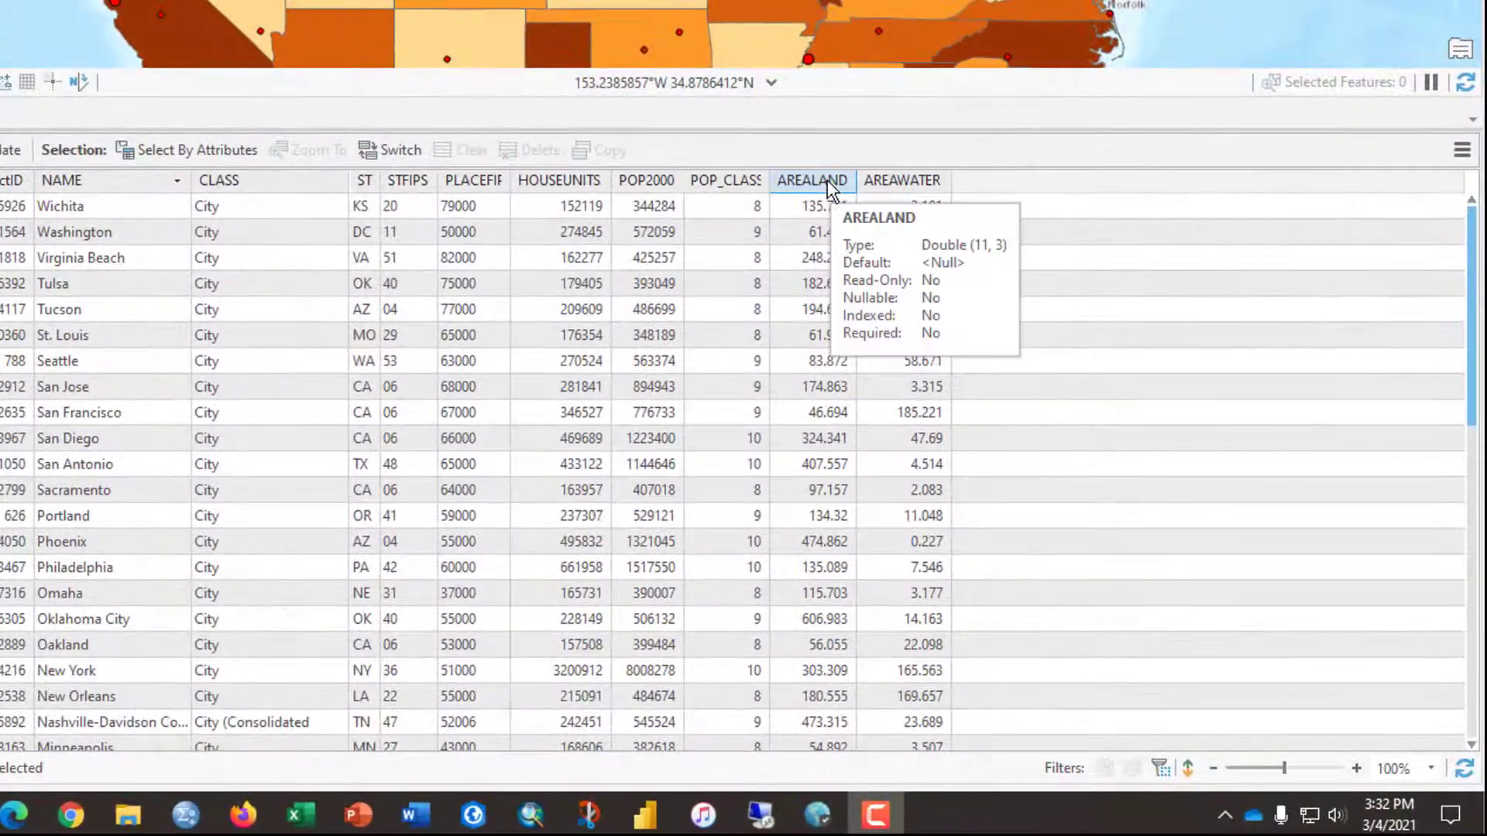
{"action": "right_click", "coordinate": [827, 179]}
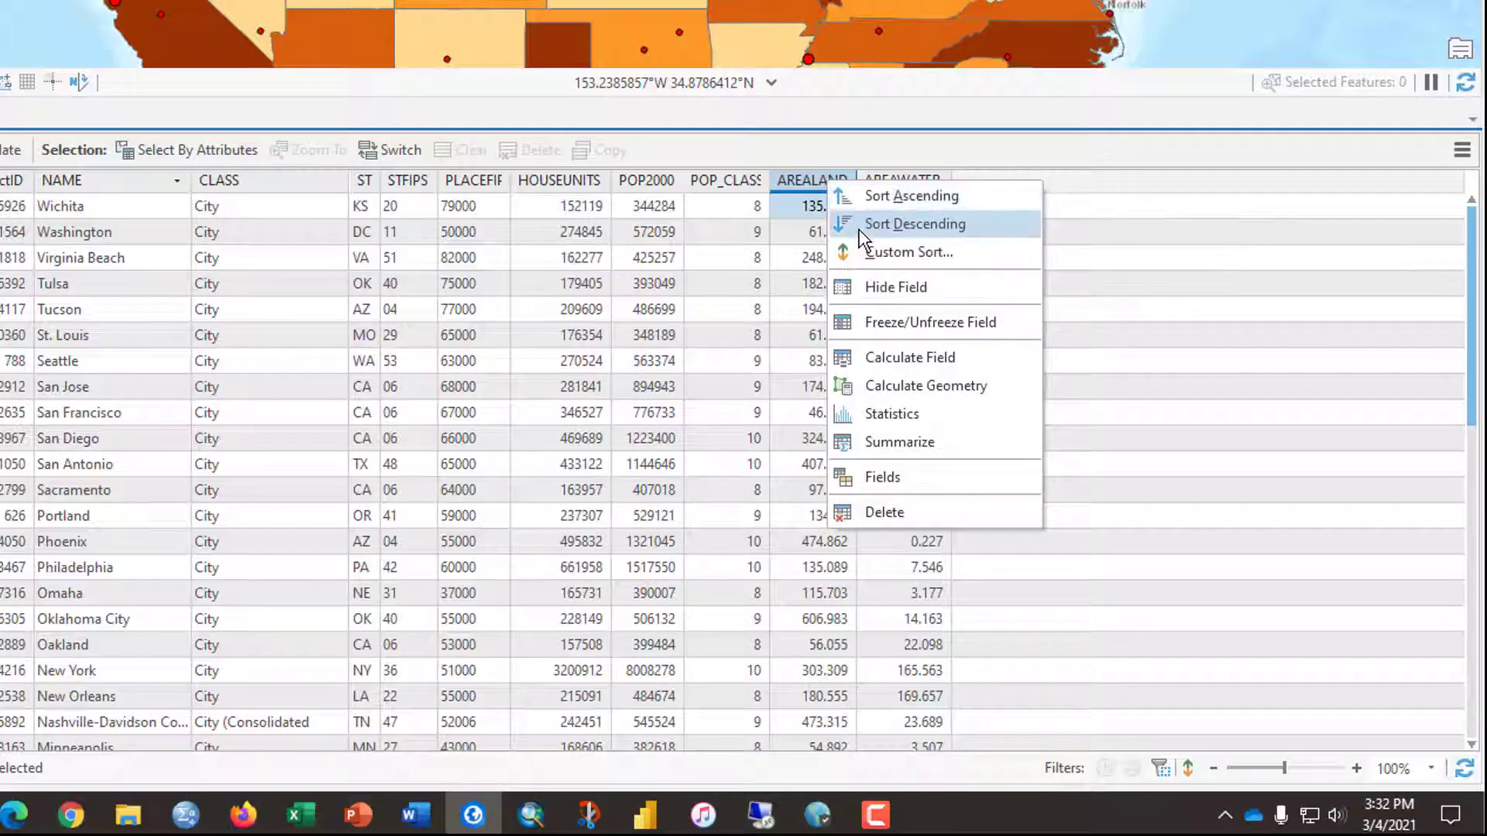
{"action": "left_click", "coordinate": [1073, 173]}
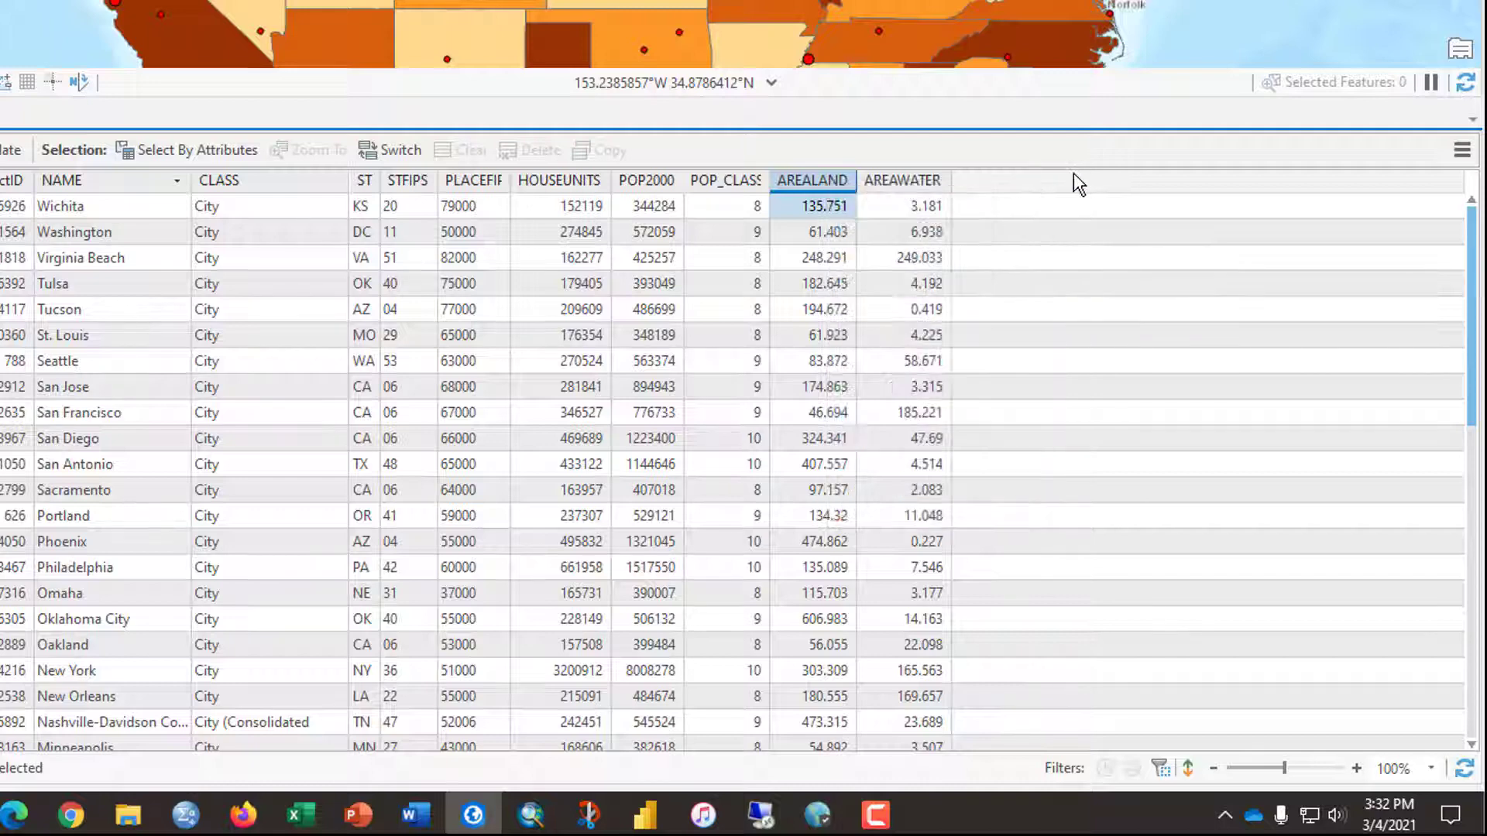
{"action": "right_click", "coordinate": [867, 179]}
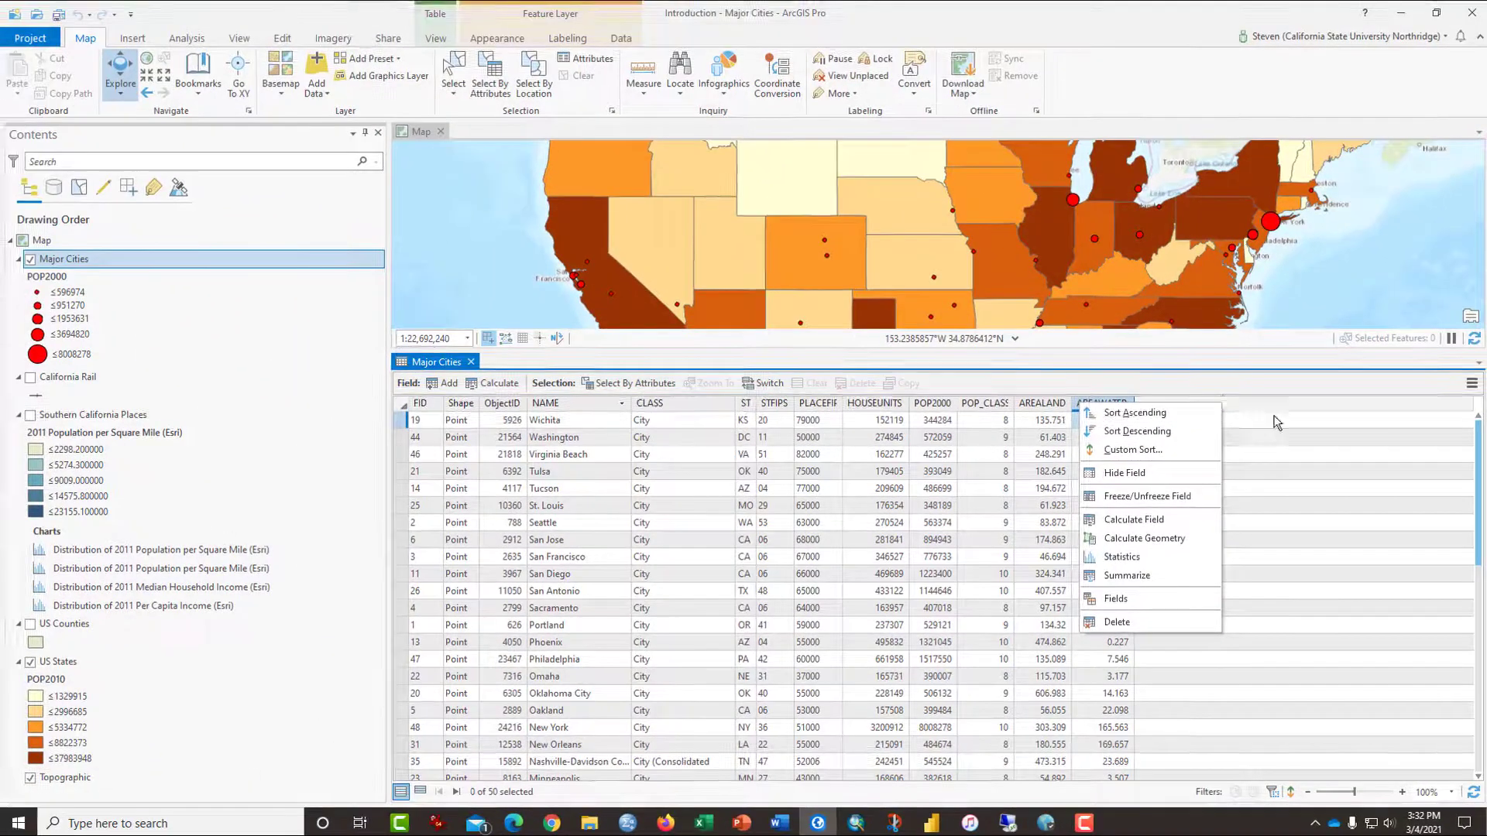
{"action": "left_click", "coordinate": [1357, 484]}
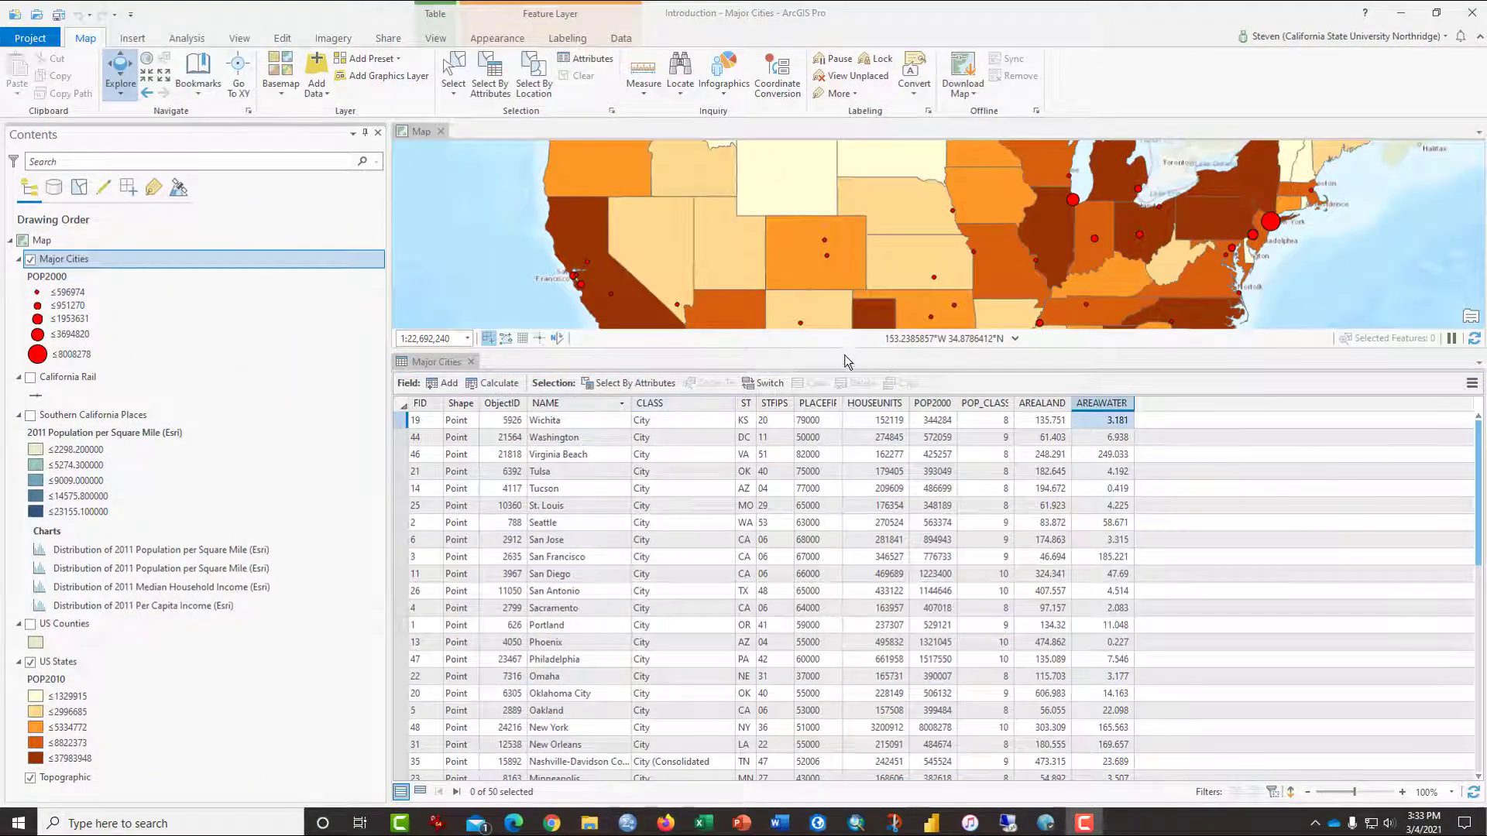
{"action": "left_click", "coordinate": [470, 363]}
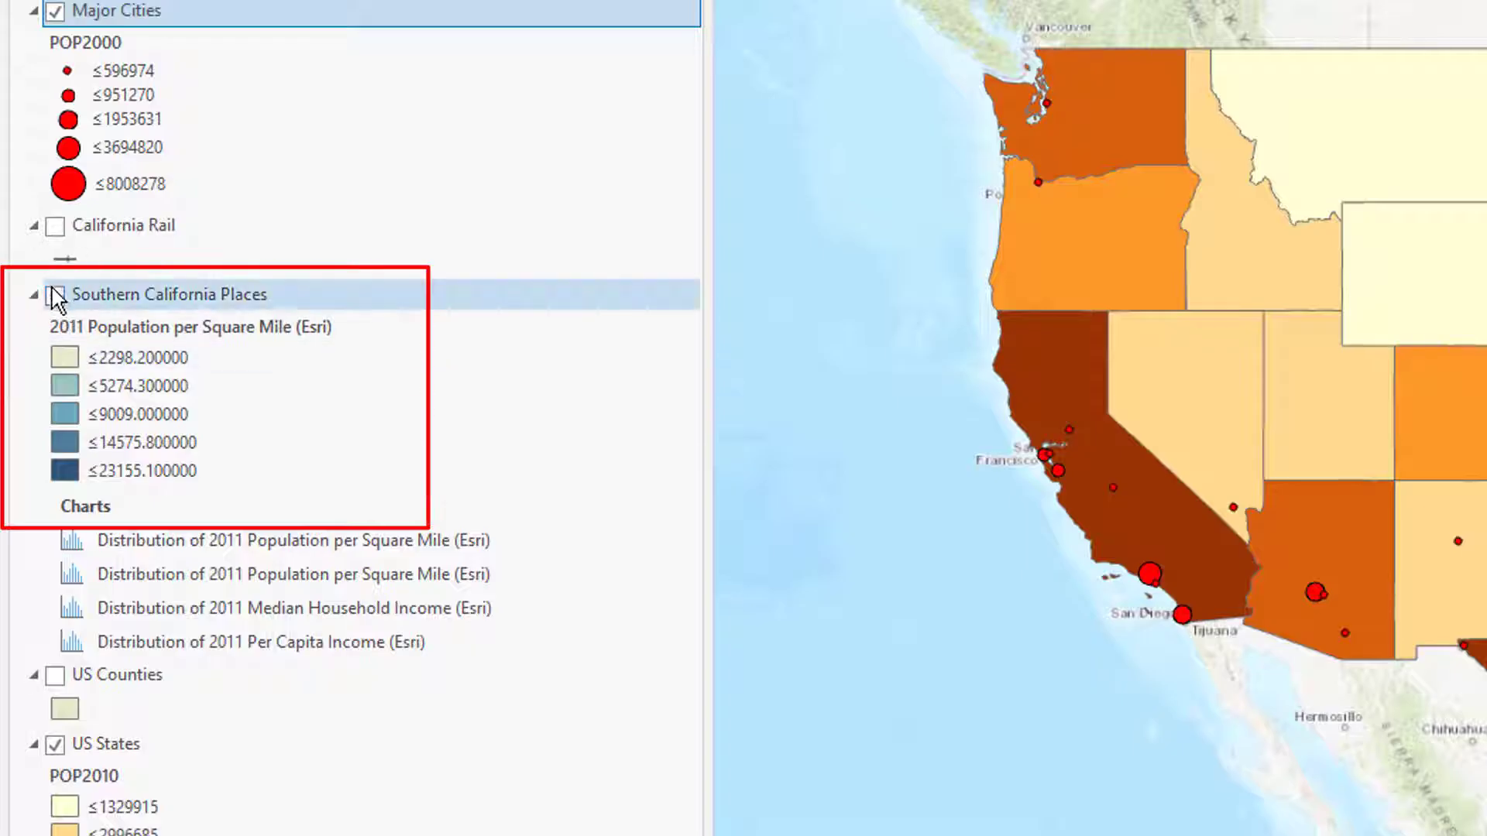
Step: Turn on the Southern California Places layer and zoom the map to its extent
{"action": "left_click", "coordinate": [55, 296]}
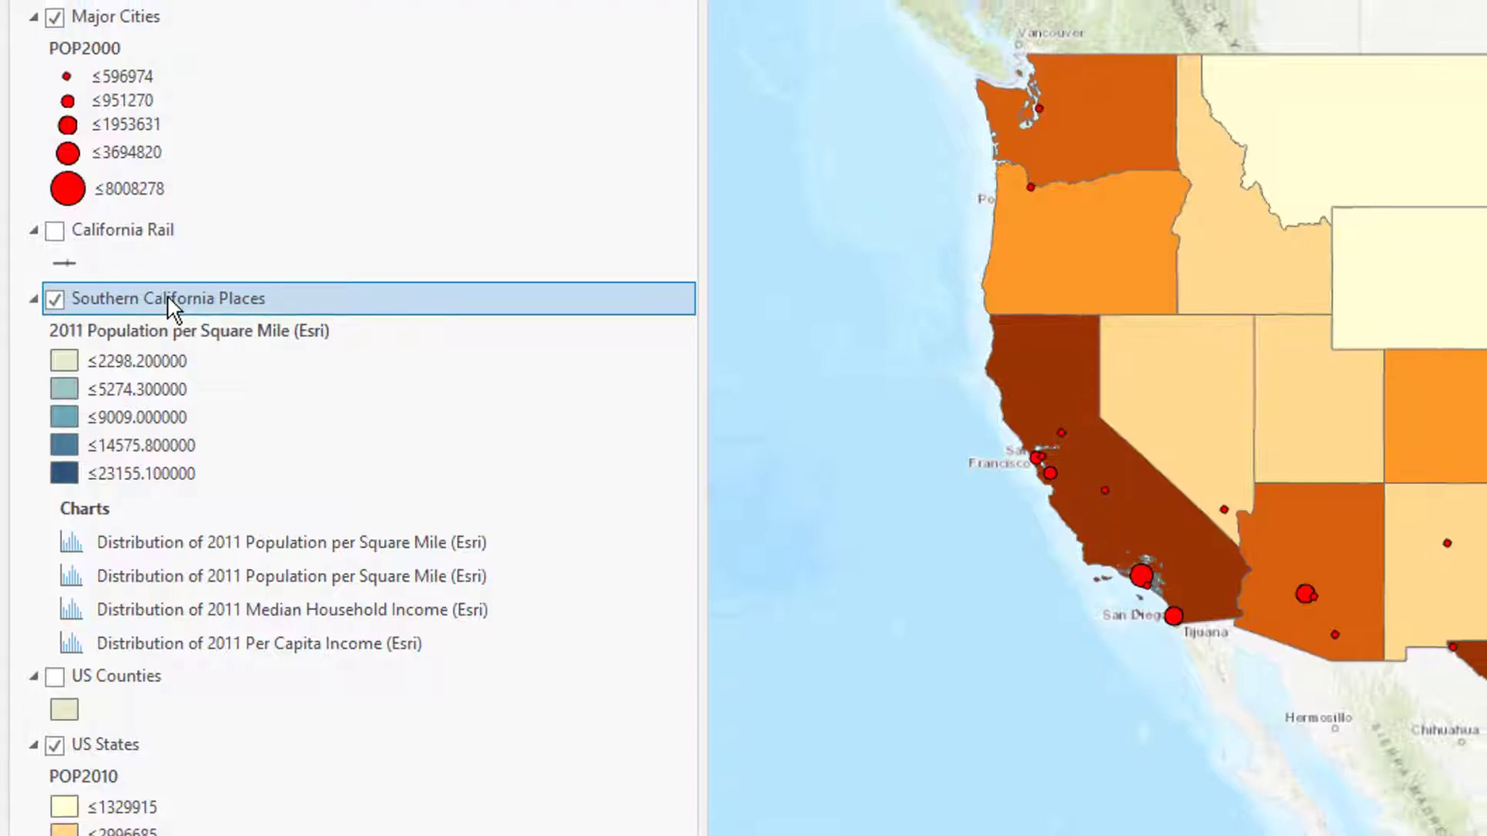
{"action": "right_click", "coordinate": [172, 303]}
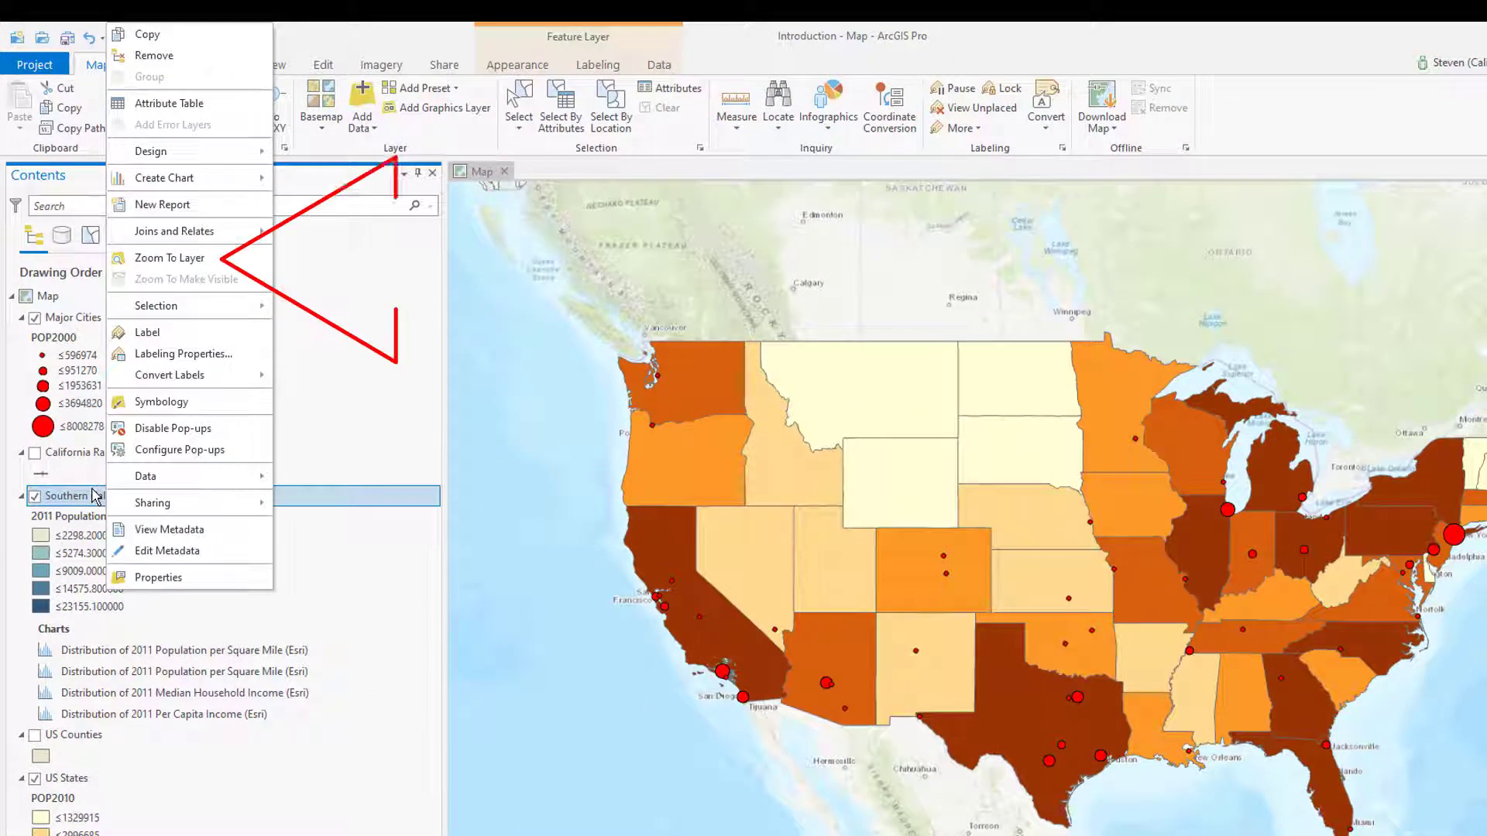
{"action": "left_click", "coordinate": [157, 265]}
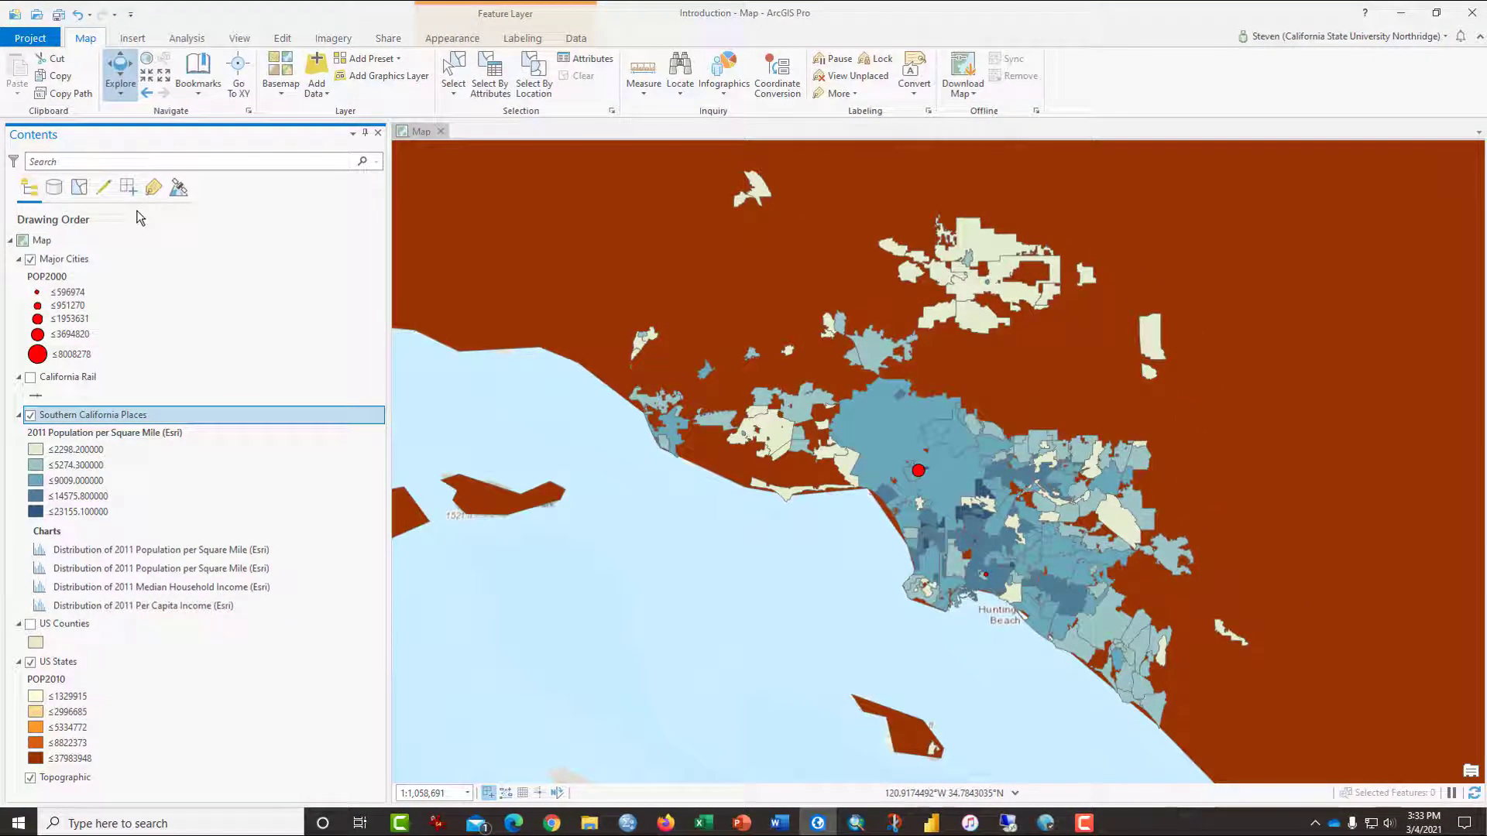
Step: View the attribute pop-ups of the Thousand Oaks and Newport Beach polygons on the map, and close the pop-up
{"action": "left_click", "coordinate": [868, 353]}
{"action": "left_click", "coordinate": [770, 436]}
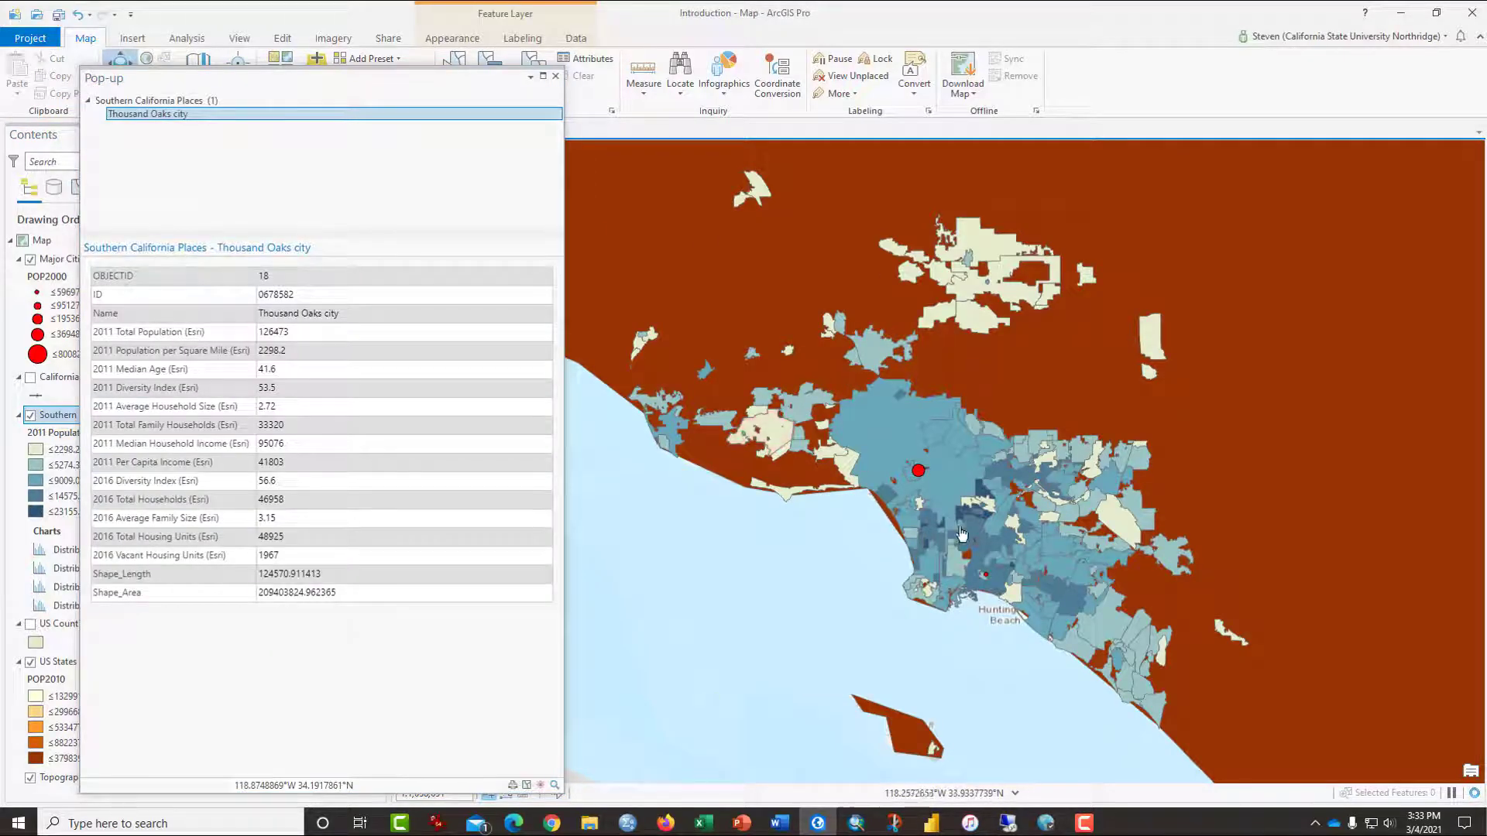
{"action": "left_click", "coordinate": [1079, 650]}
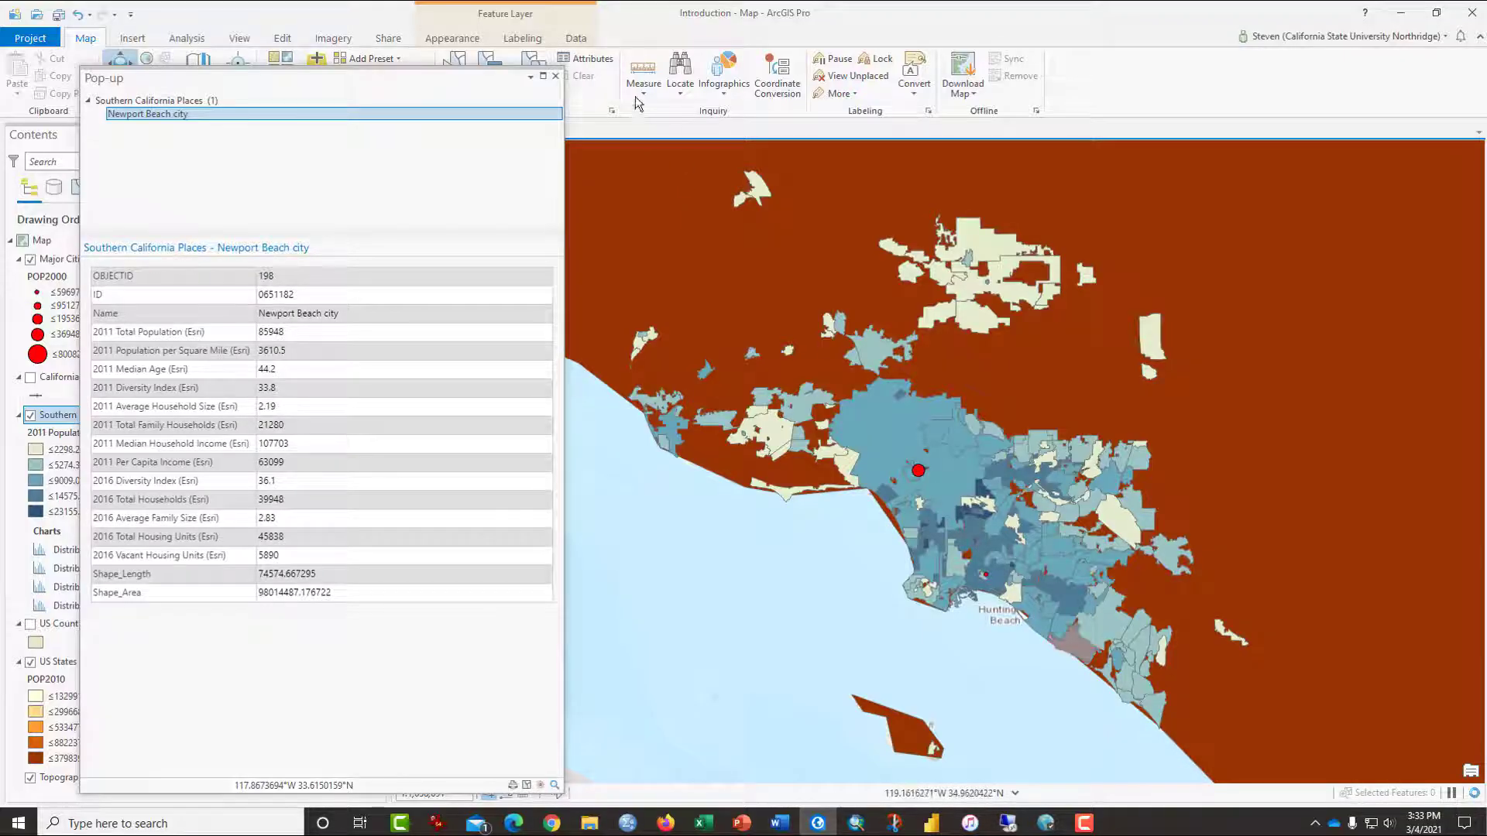
{"action": "left_click", "coordinate": [555, 75]}
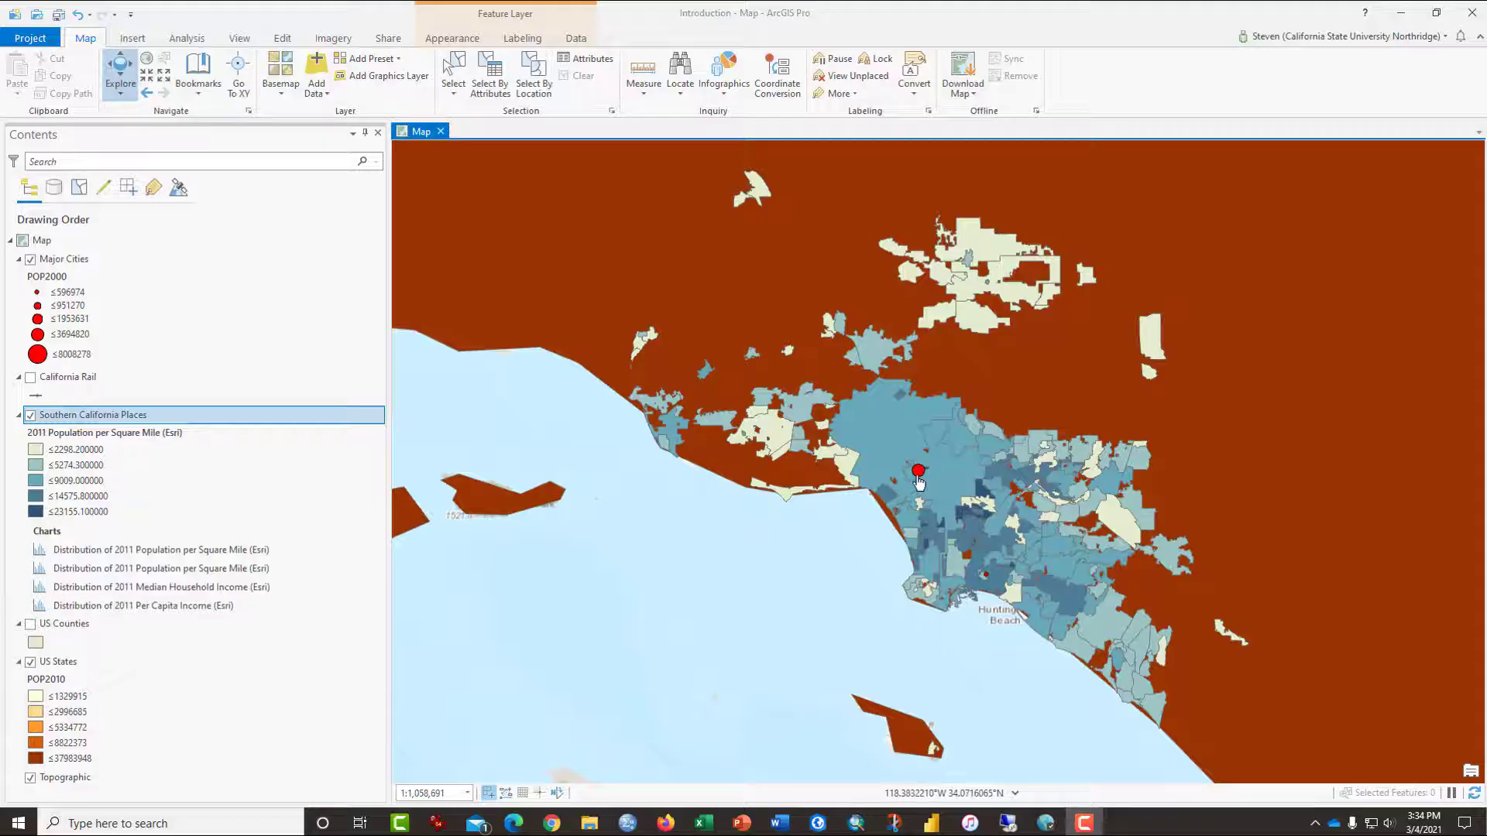
Step: View the attribute pop-up of the Los Angeles point in Major Cities at a closer scale, and close it
{"action": "scroll", "coordinate": [919, 483], "scroll_direction": "up", "scroll_amount": 5}
{"action": "scroll", "coordinate": [919, 483], "scroll_direction": "up", "scroll_amount": 3}
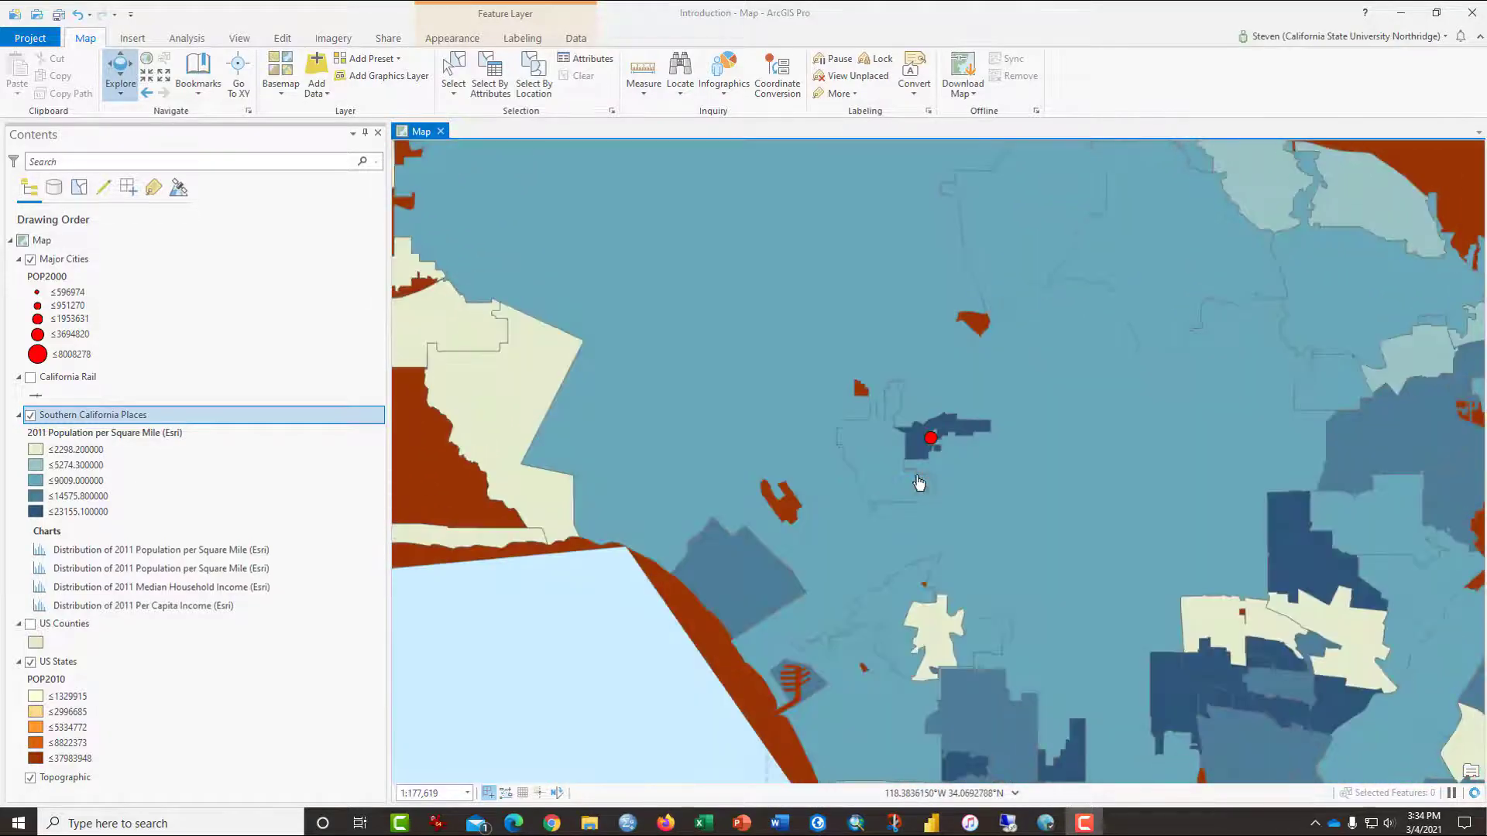
{"action": "left_click", "coordinate": [951, 384]}
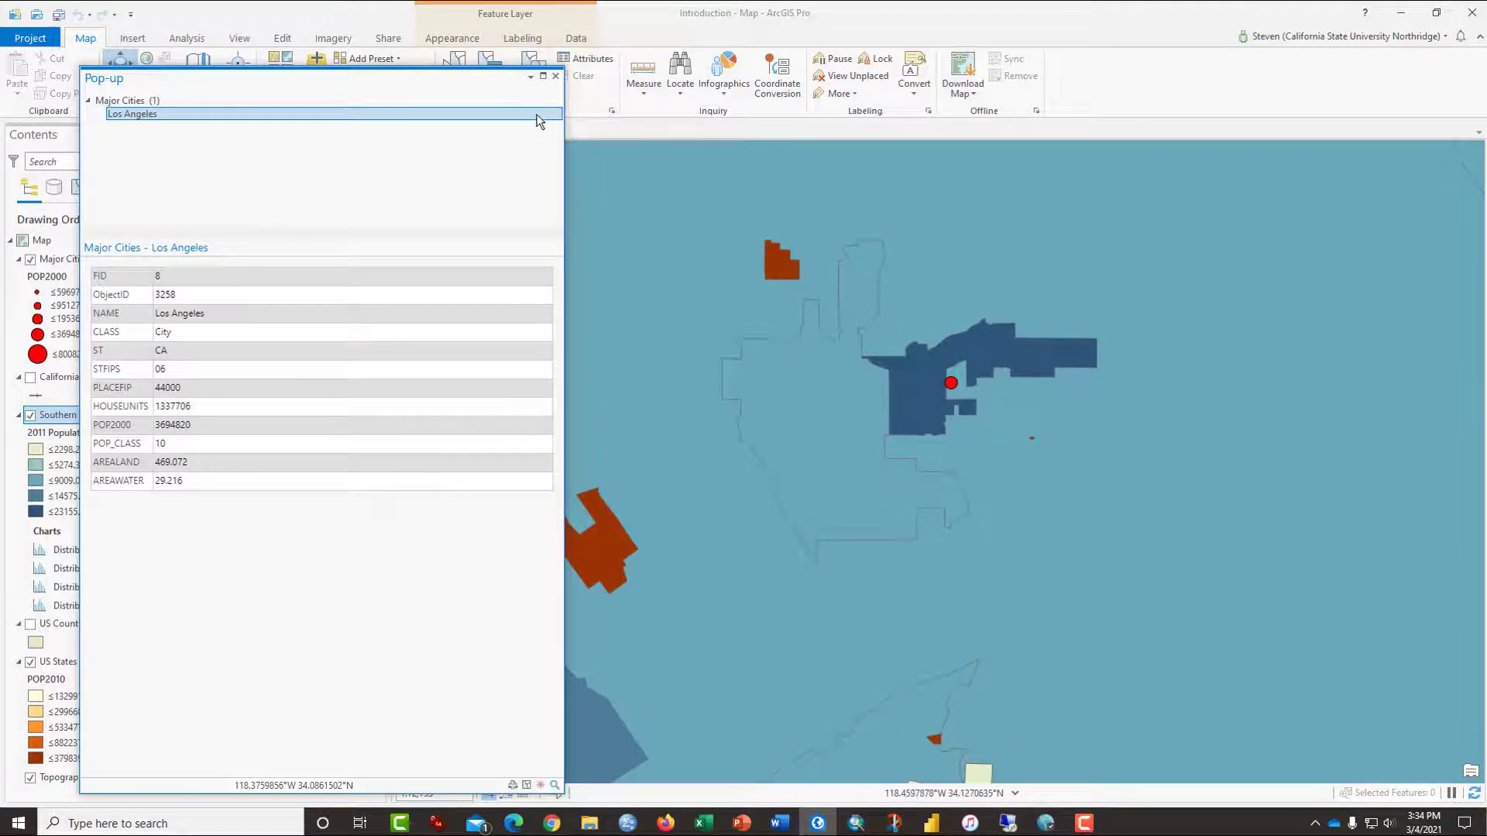
{"action": "left_click", "coordinate": [555, 76]}
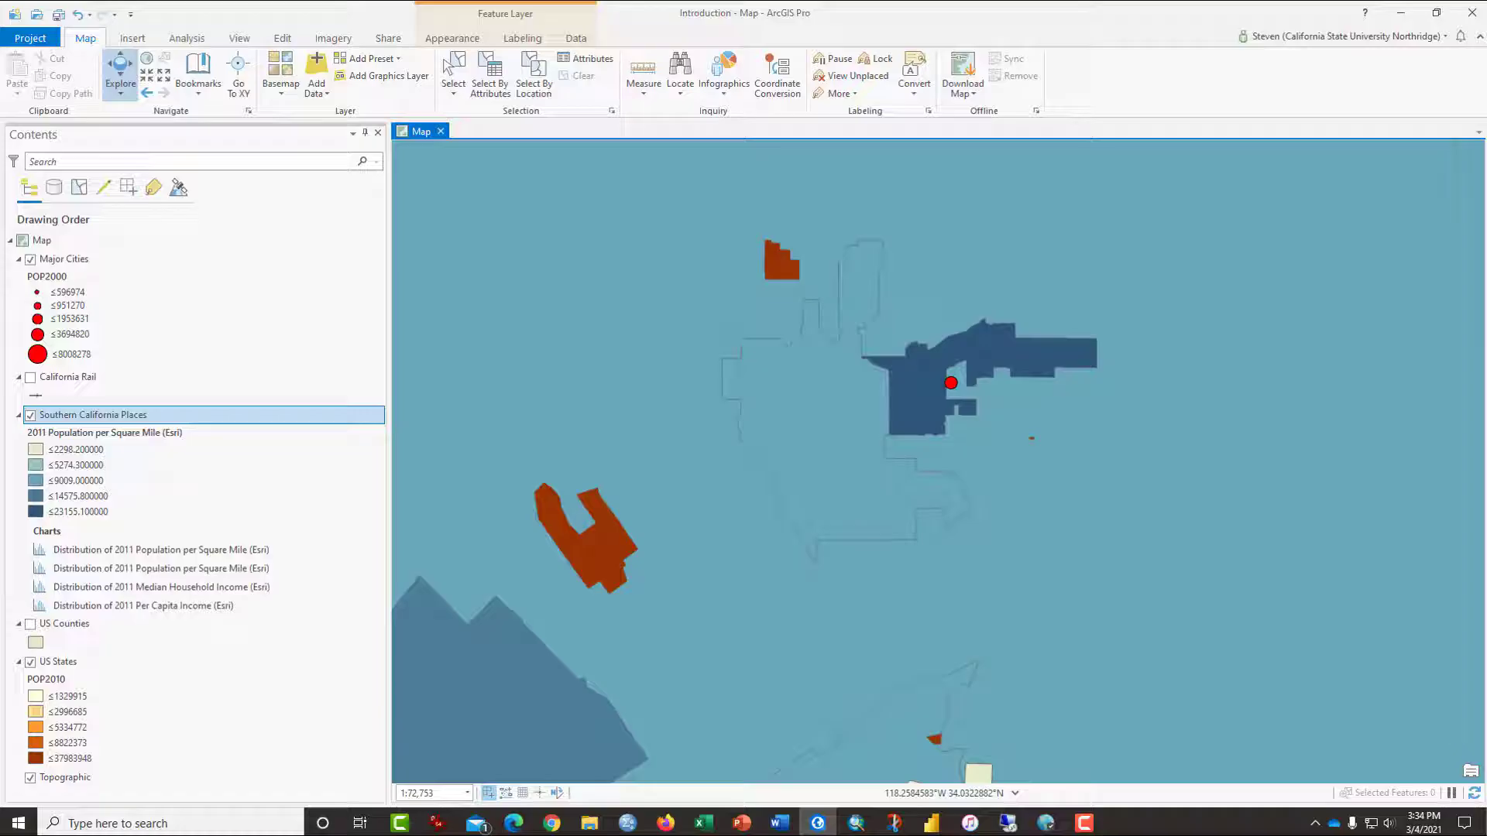
Step: Open the attribute table of Southern California Places and zoom the map to that layer
{"action": "right_click", "coordinate": [100, 422]}
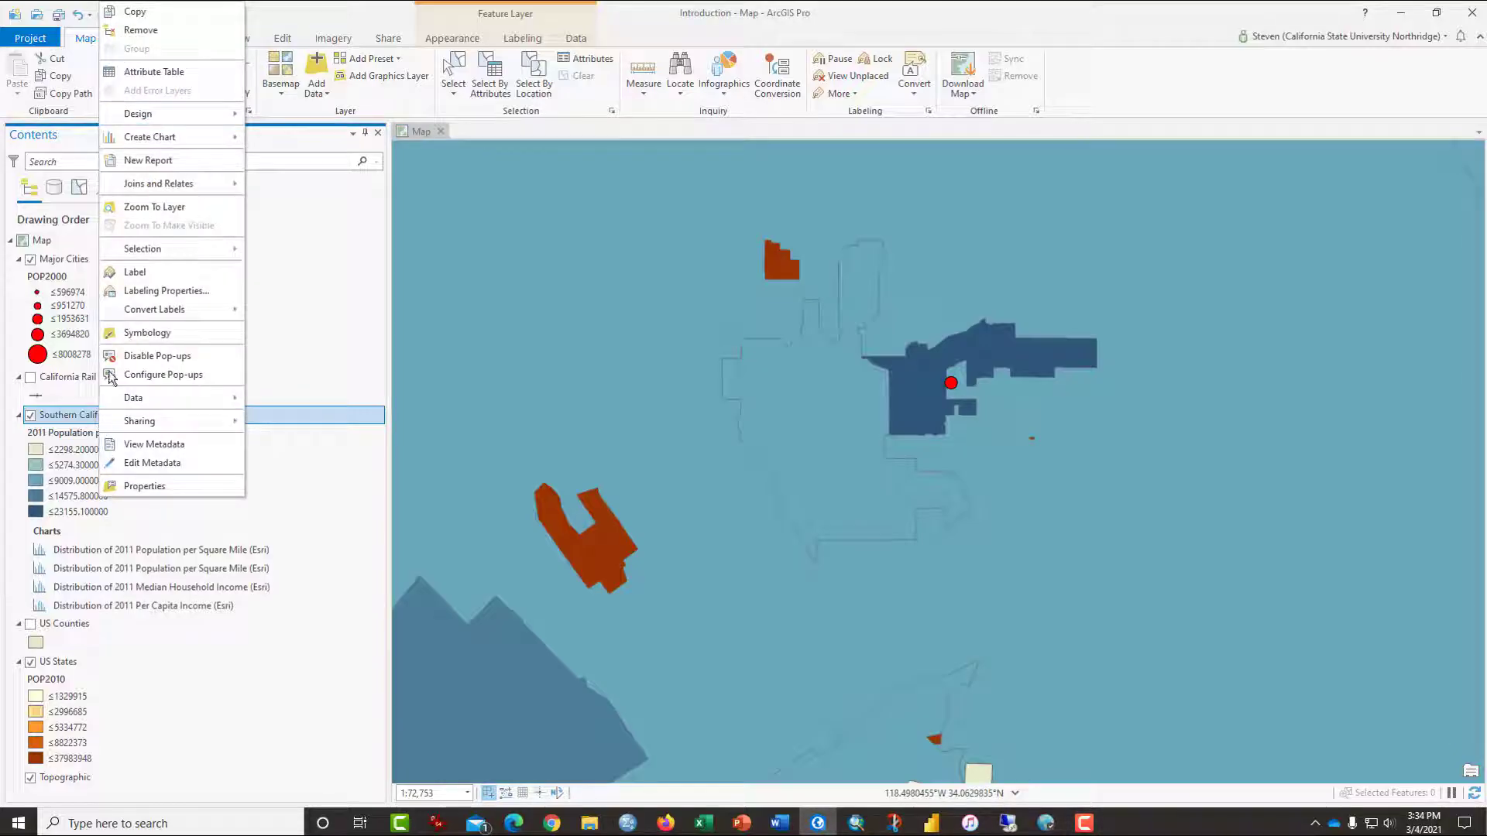
{"action": "left_click", "coordinate": [139, 78]}
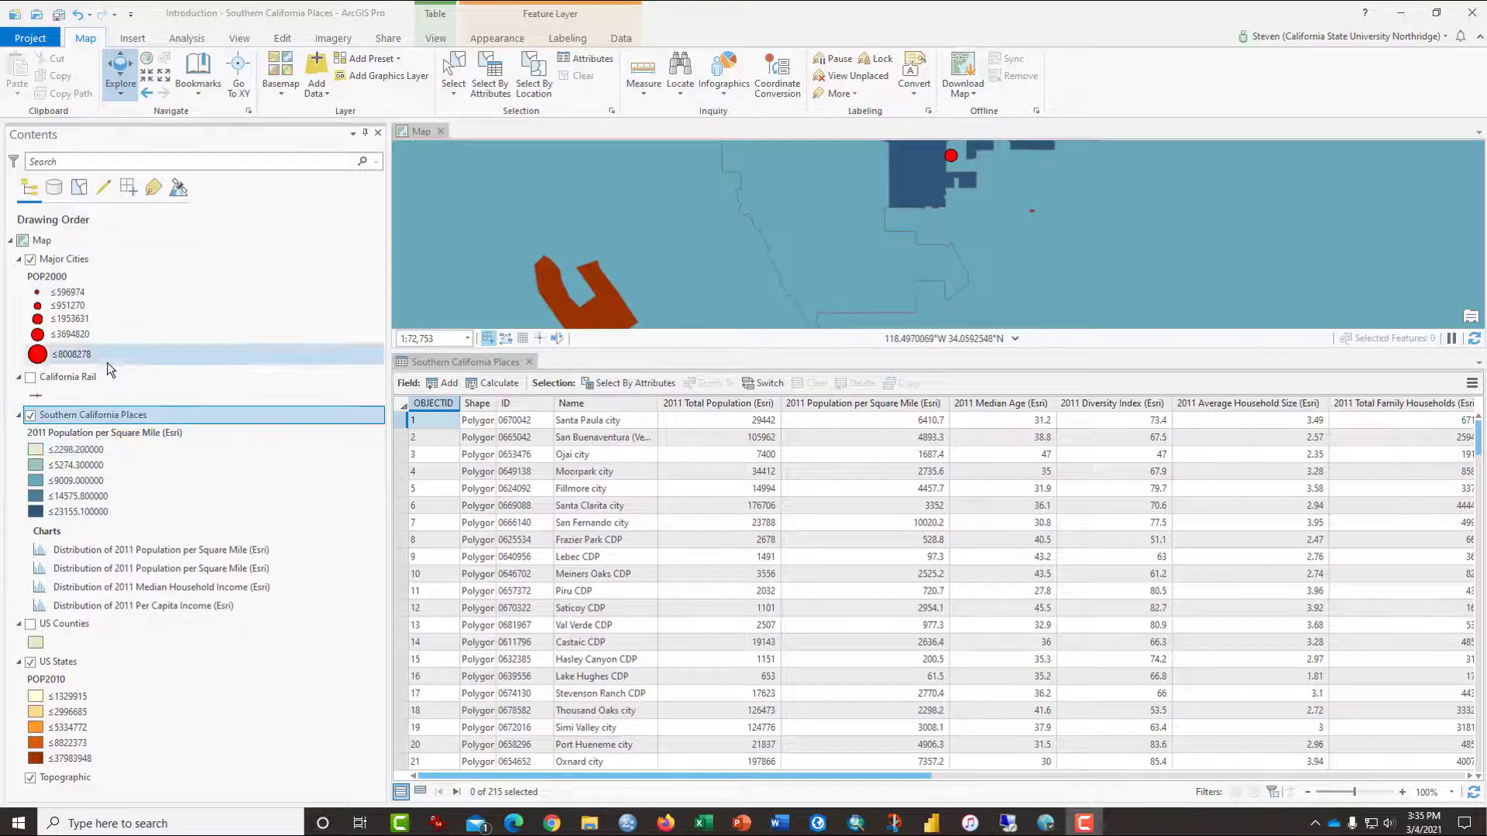
{"action": "right_click", "coordinate": [102, 421]}
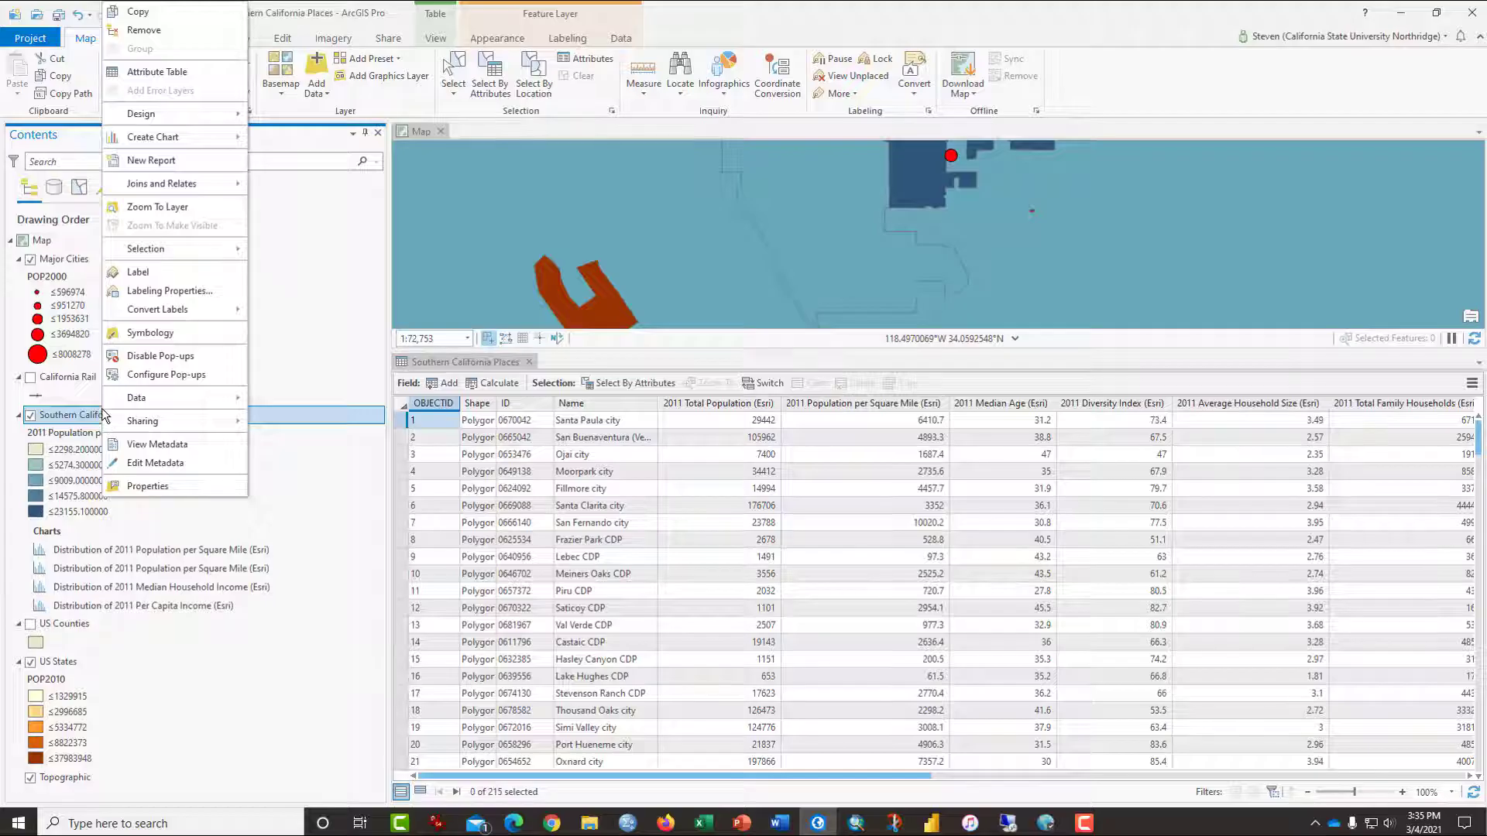
{"action": "left_click", "coordinate": [148, 205]}
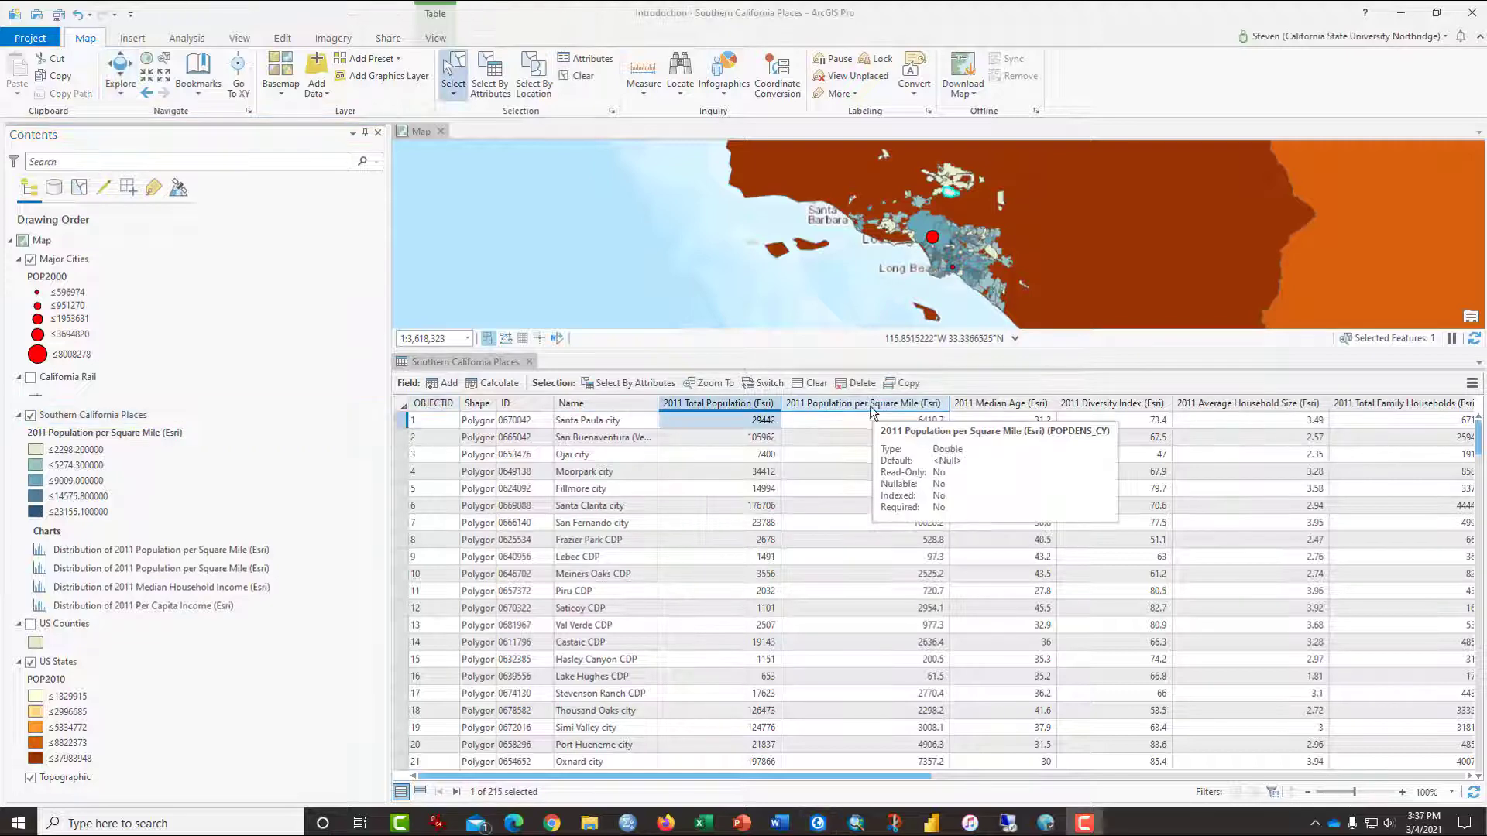
Step: Chart the statistics of the 2011 Population per Square Mile (Esri) field, and select the Los Angeles polygon on the map to locate its bin
{"action": "right_click", "coordinate": [872, 411]}
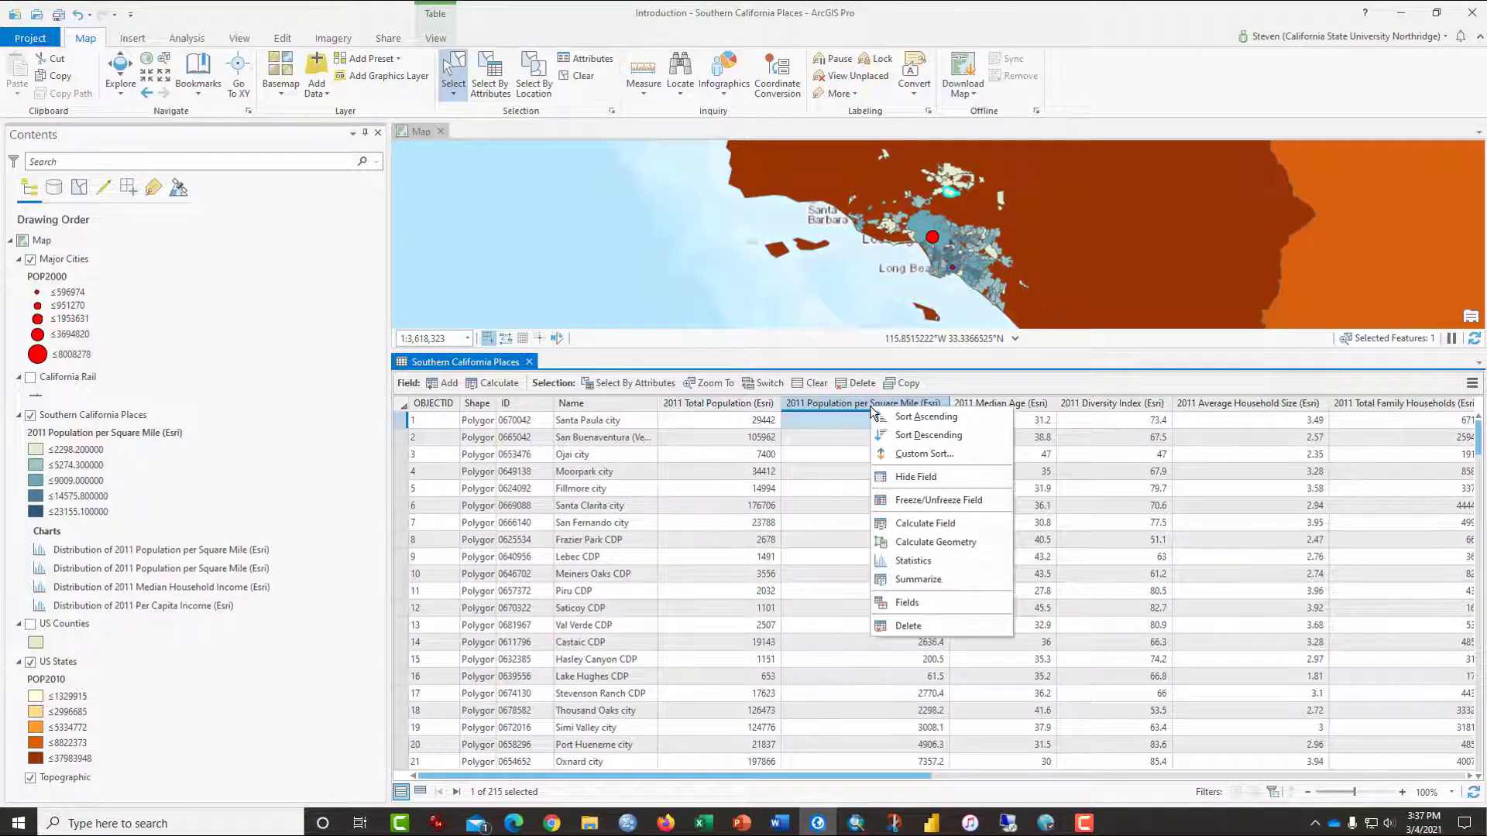
{"action": "left_click", "coordinate": [888, 562]}
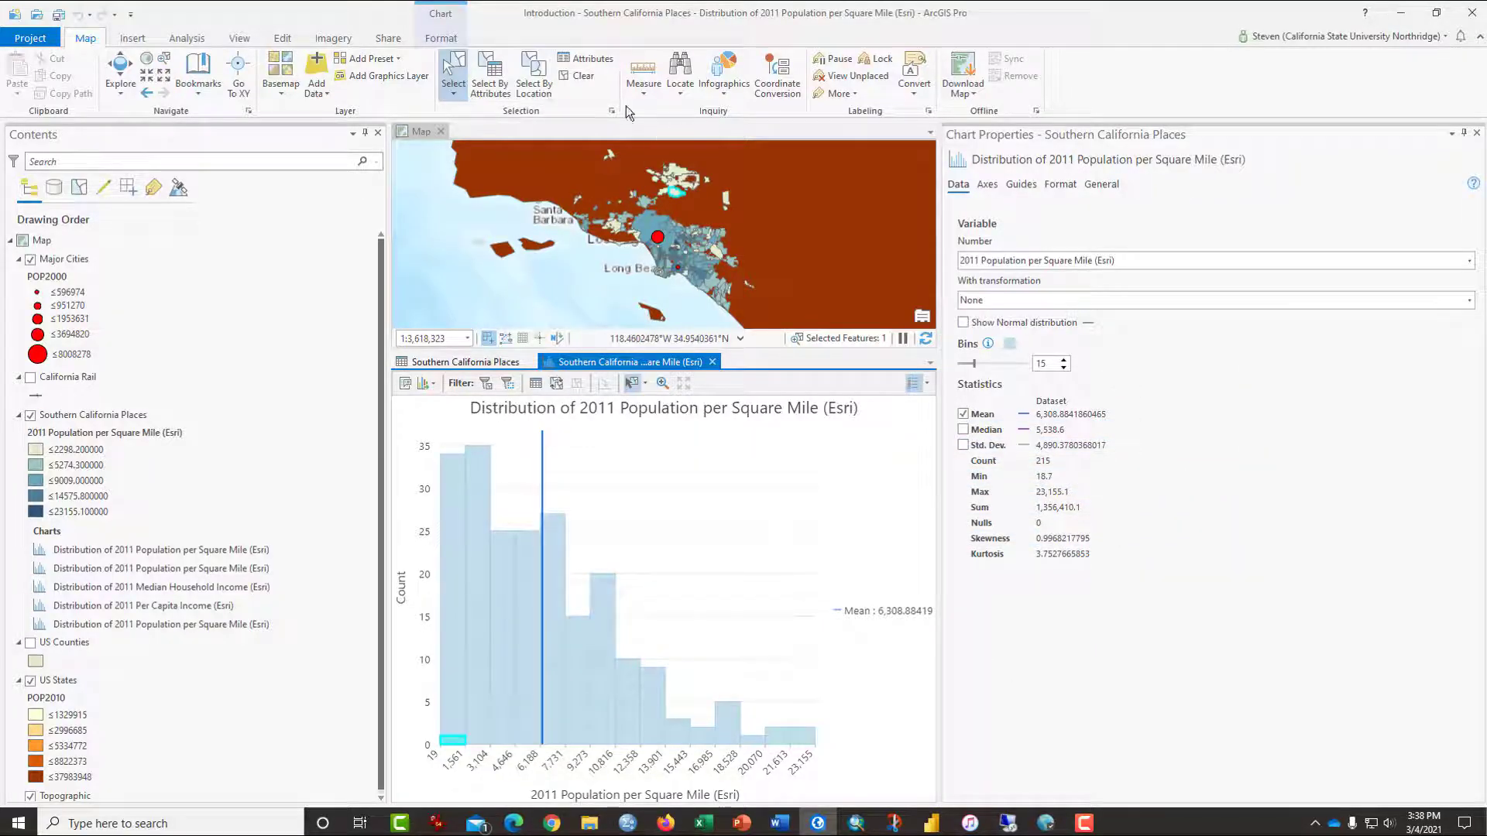
{"action": "left_click", "coordinate": [454, 71]}
{"action": "left_click", "coordinate": [654, 232]}
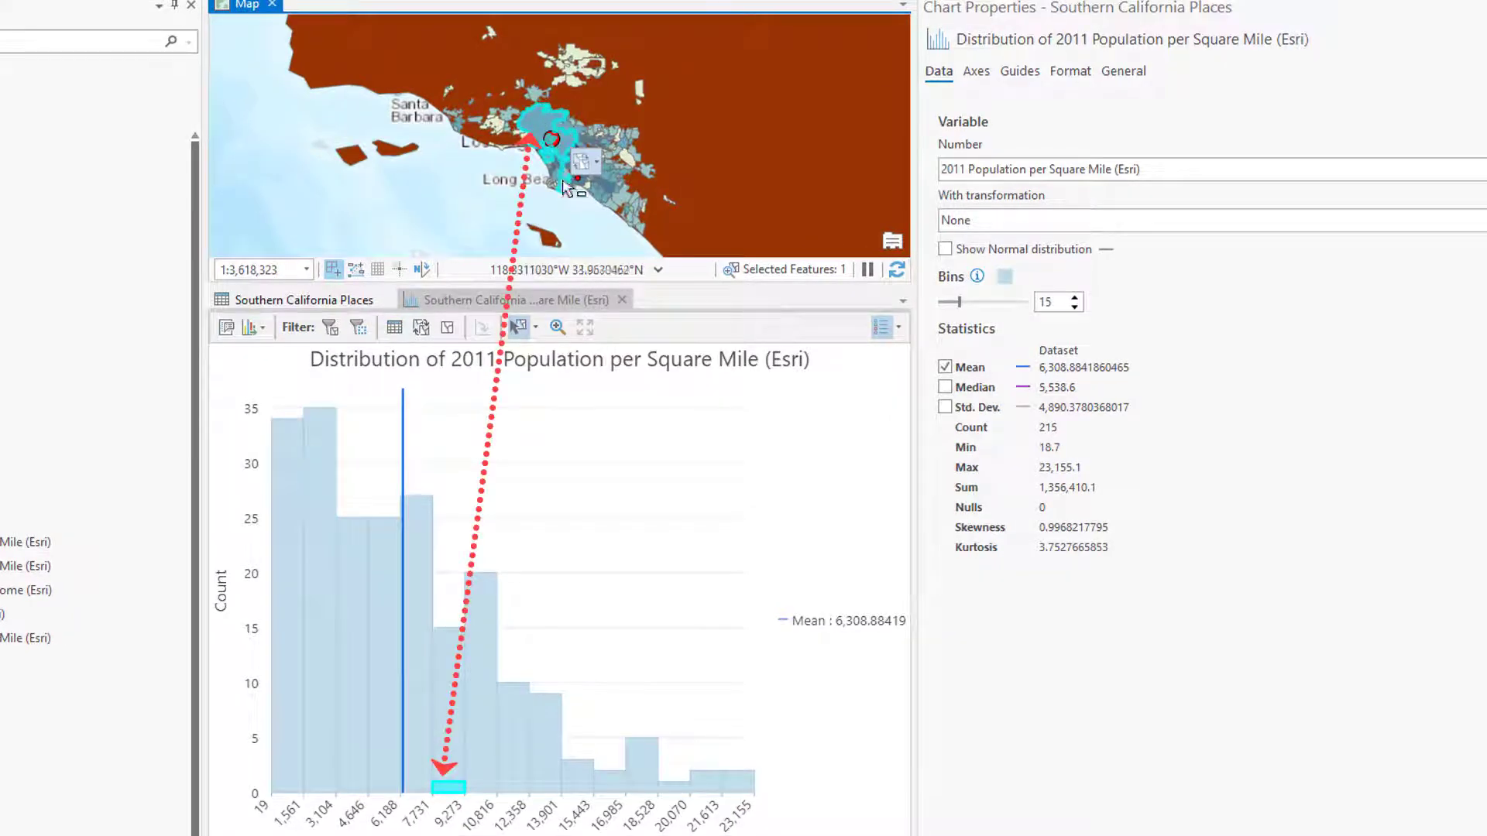
{"action": "mouse_move", "coordinate": [457, 788]}
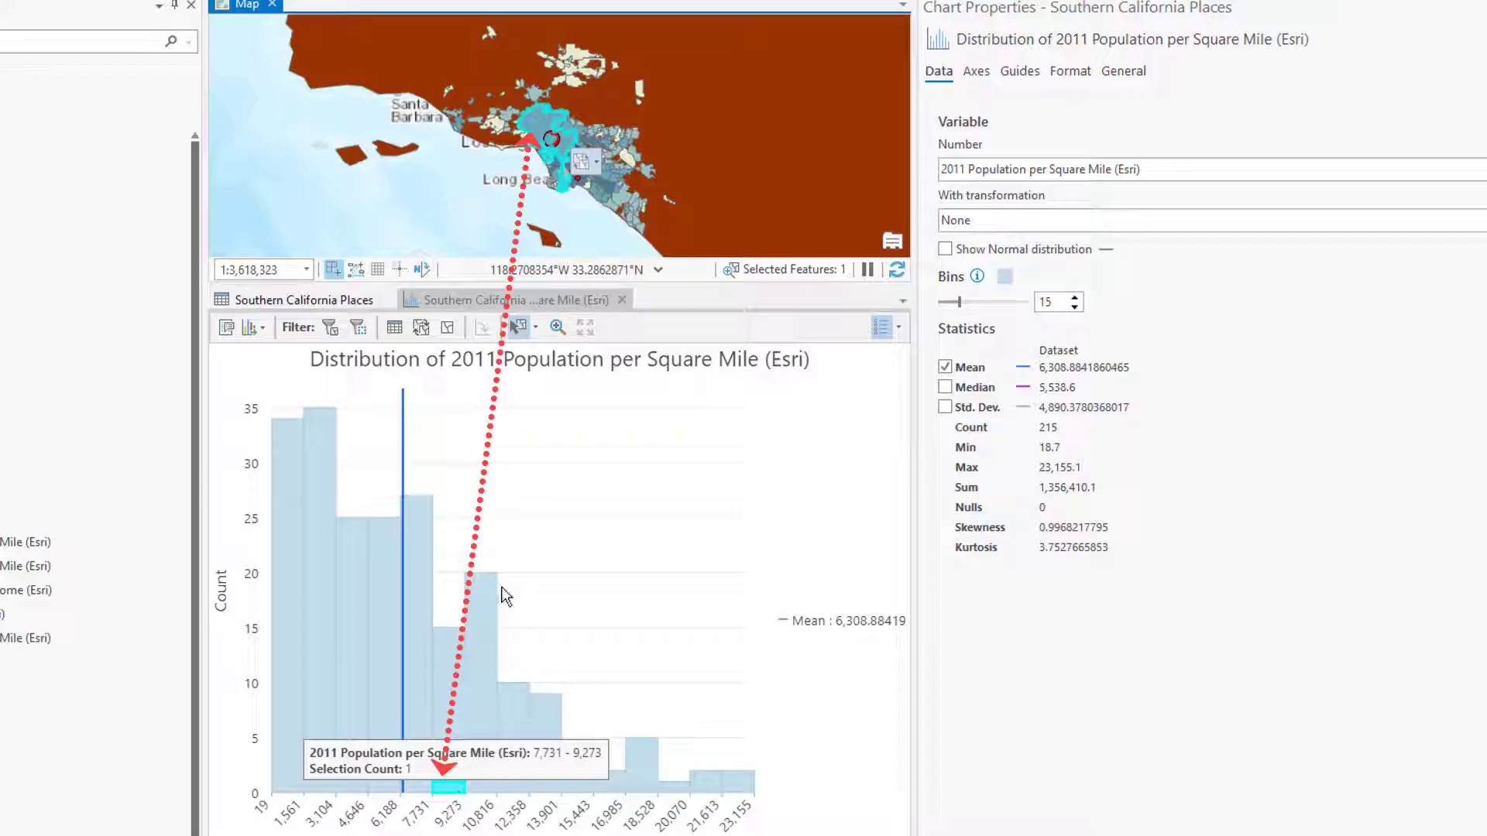
{"action": "mouse_move", "coordinate": [483, 616]}
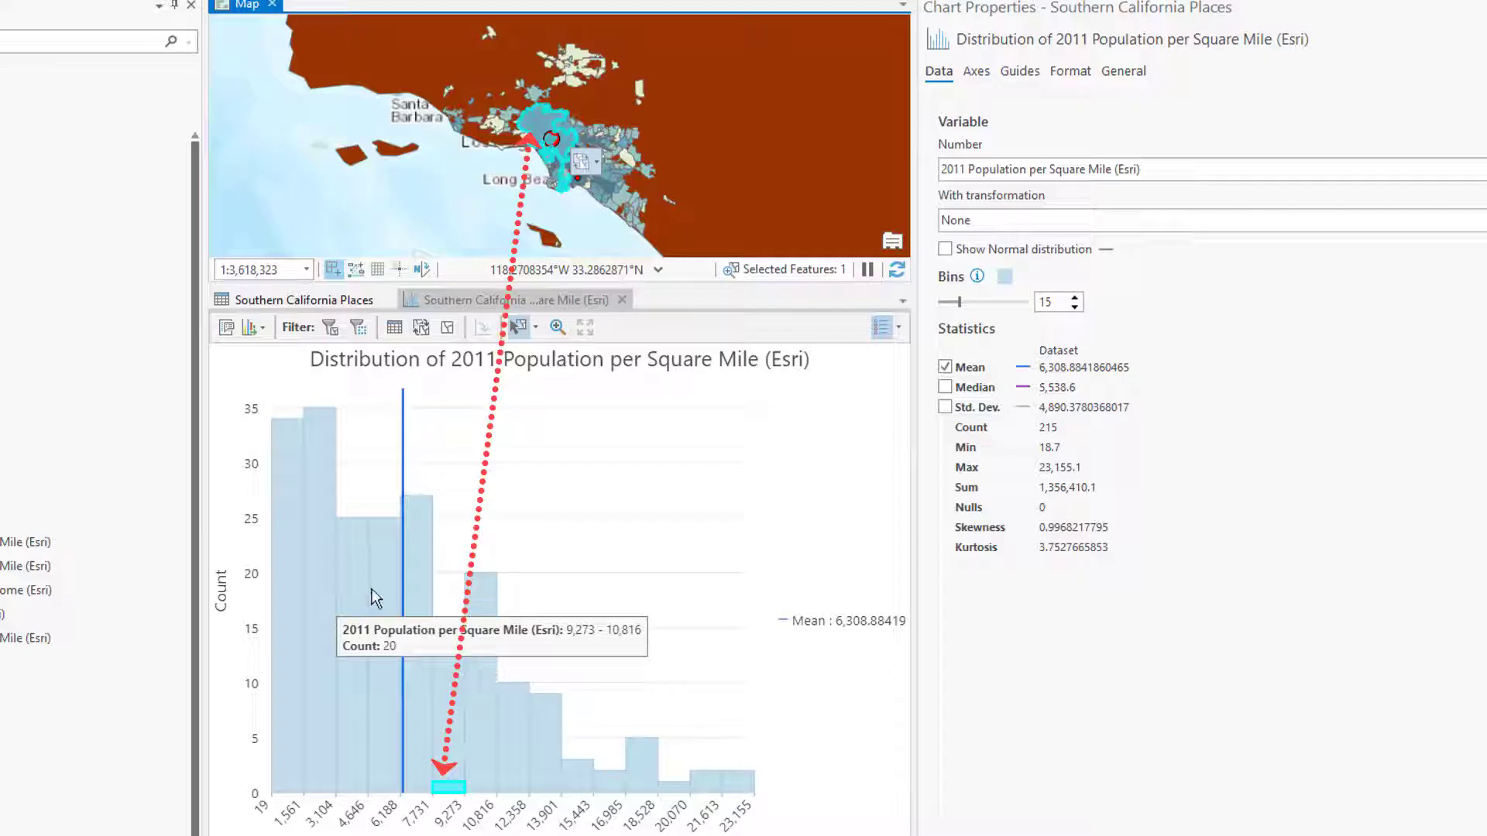
Step: Select places through the histogram bins 9,273–10,816, 16,985–18,528, 20,070–21,613 and finally 21,613–23,155, checking them on the map
{"action": "left_click", "coordinate": [479, 689]}
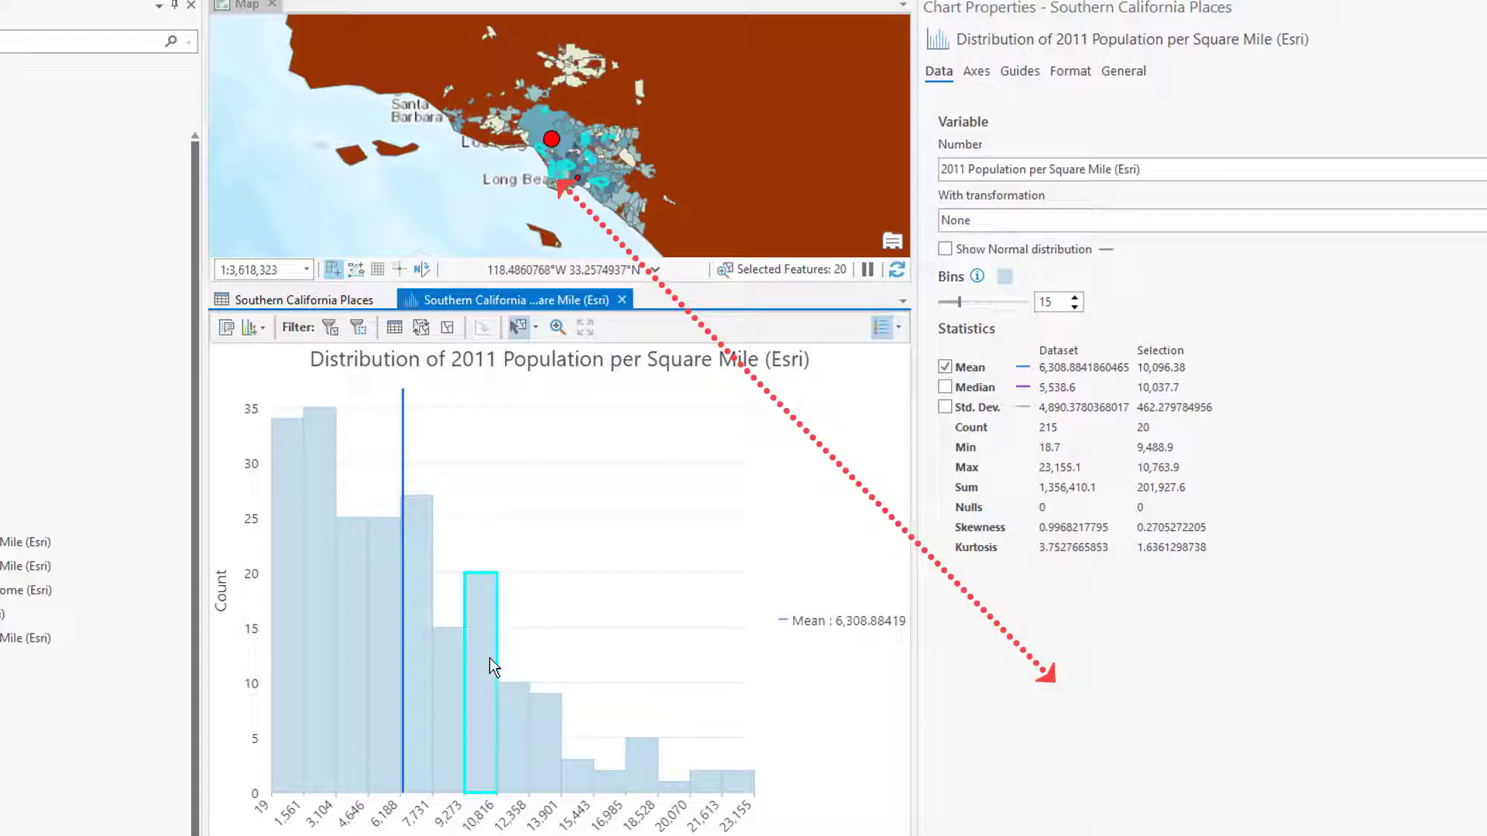
{"action": "scroll", "coordinate": [589, 213], "scroll_direction": "up", "scroll_amount": 3}
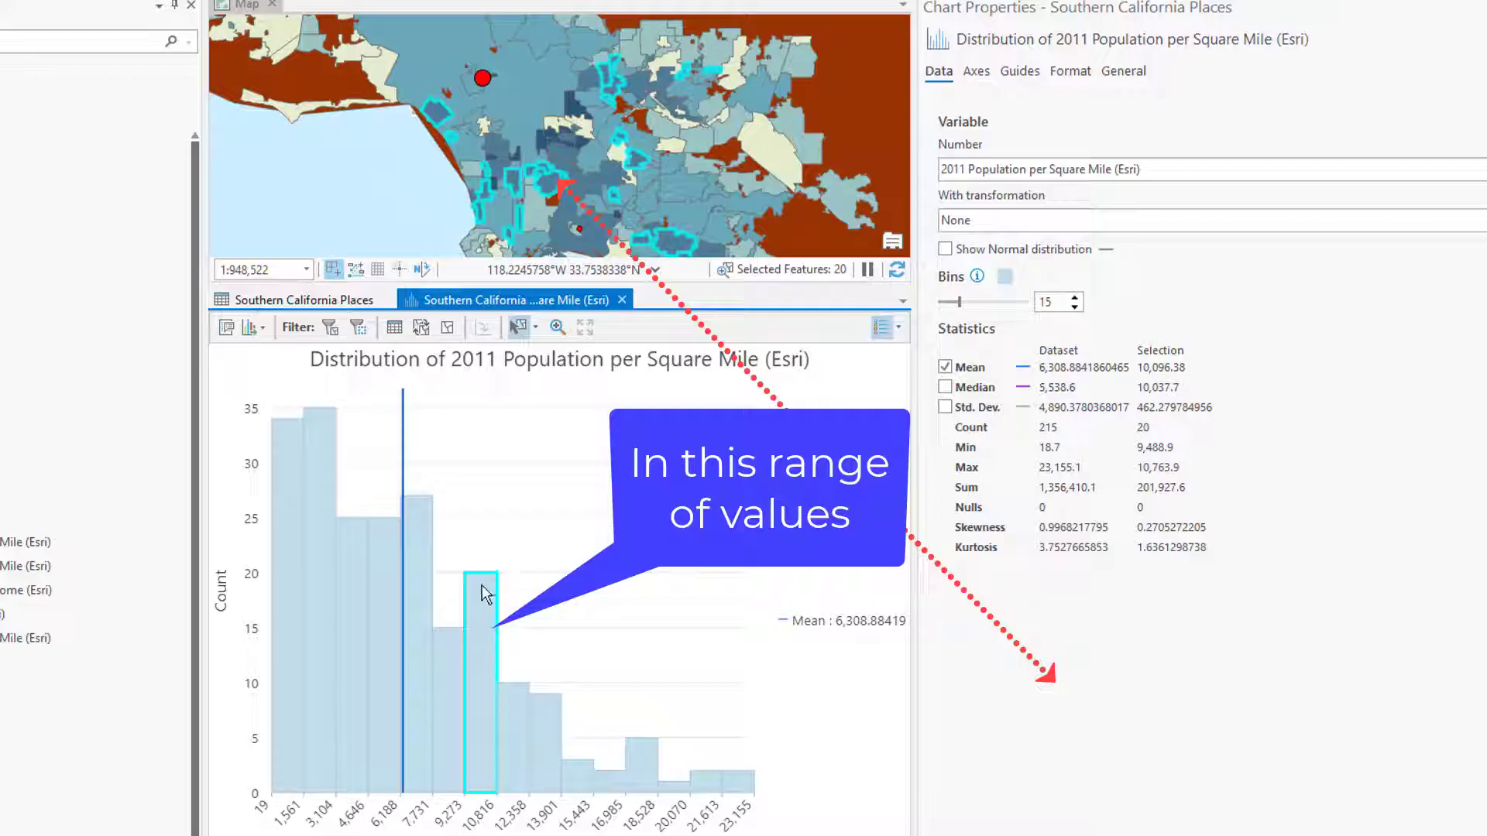
{"action": "mouse_move", "coordinate": [473, 721]}
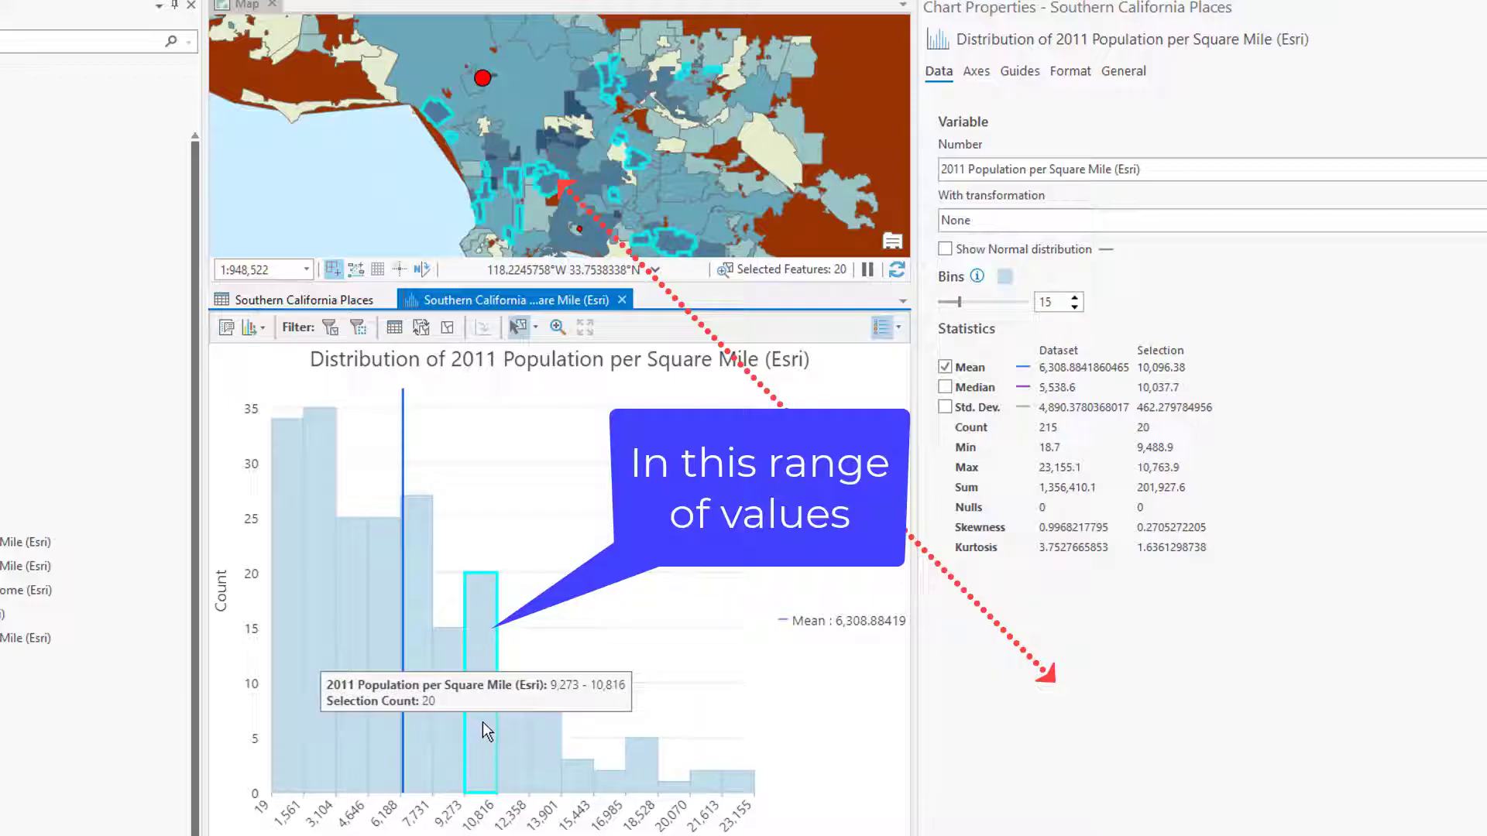
{"action": "left_click", "coordinate": [639, 777]}
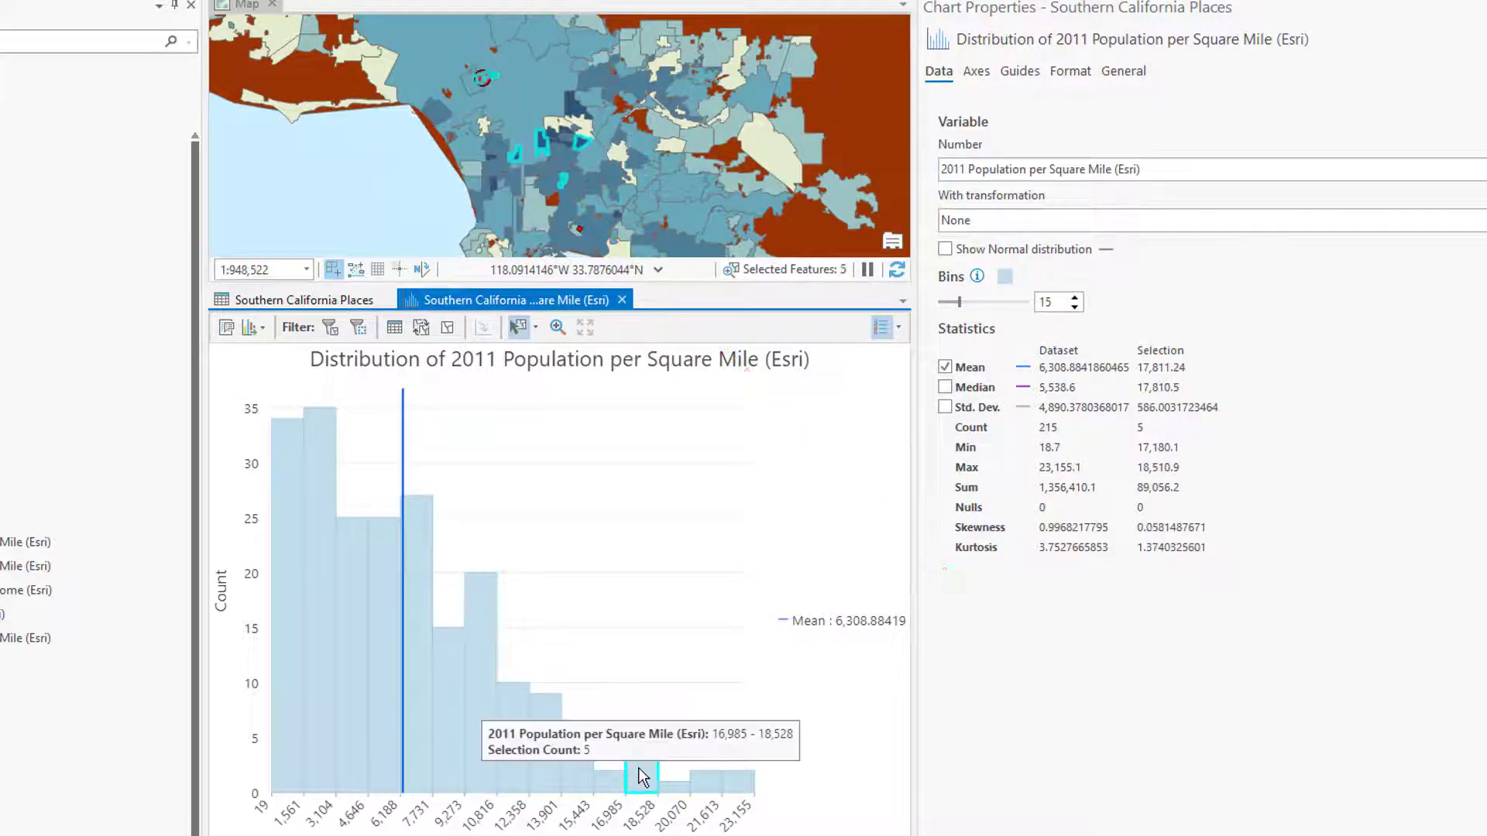
{"action": "left_click", "coordinate": [703, 782]}
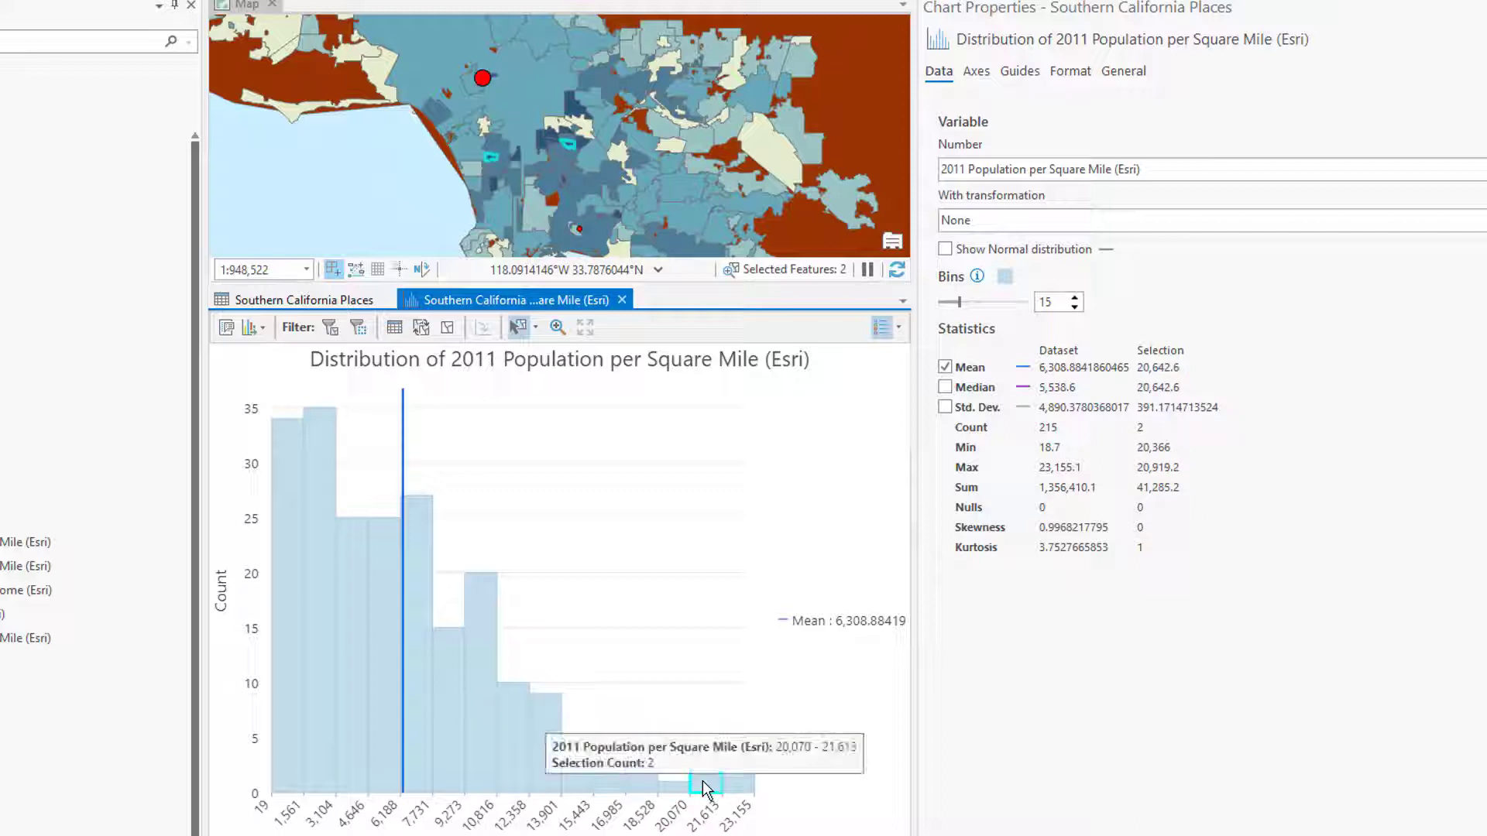
{"action": "left_click", "coordinate": [754, 787]}
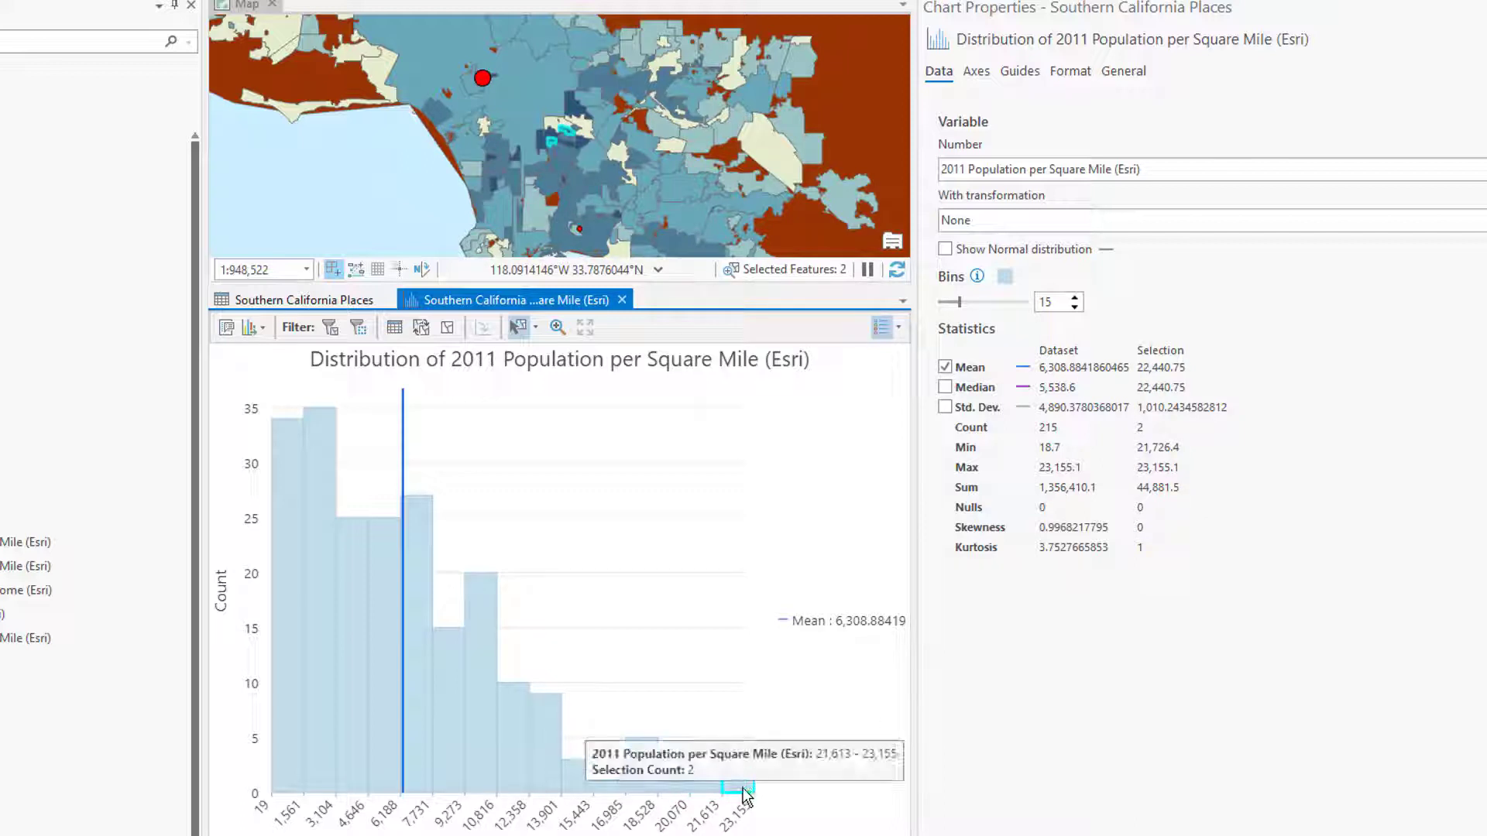
Step: Show only the selected records in the Southern California Places table and look through their fields
{"action": "left_click", "coordinate": [320, 299]}
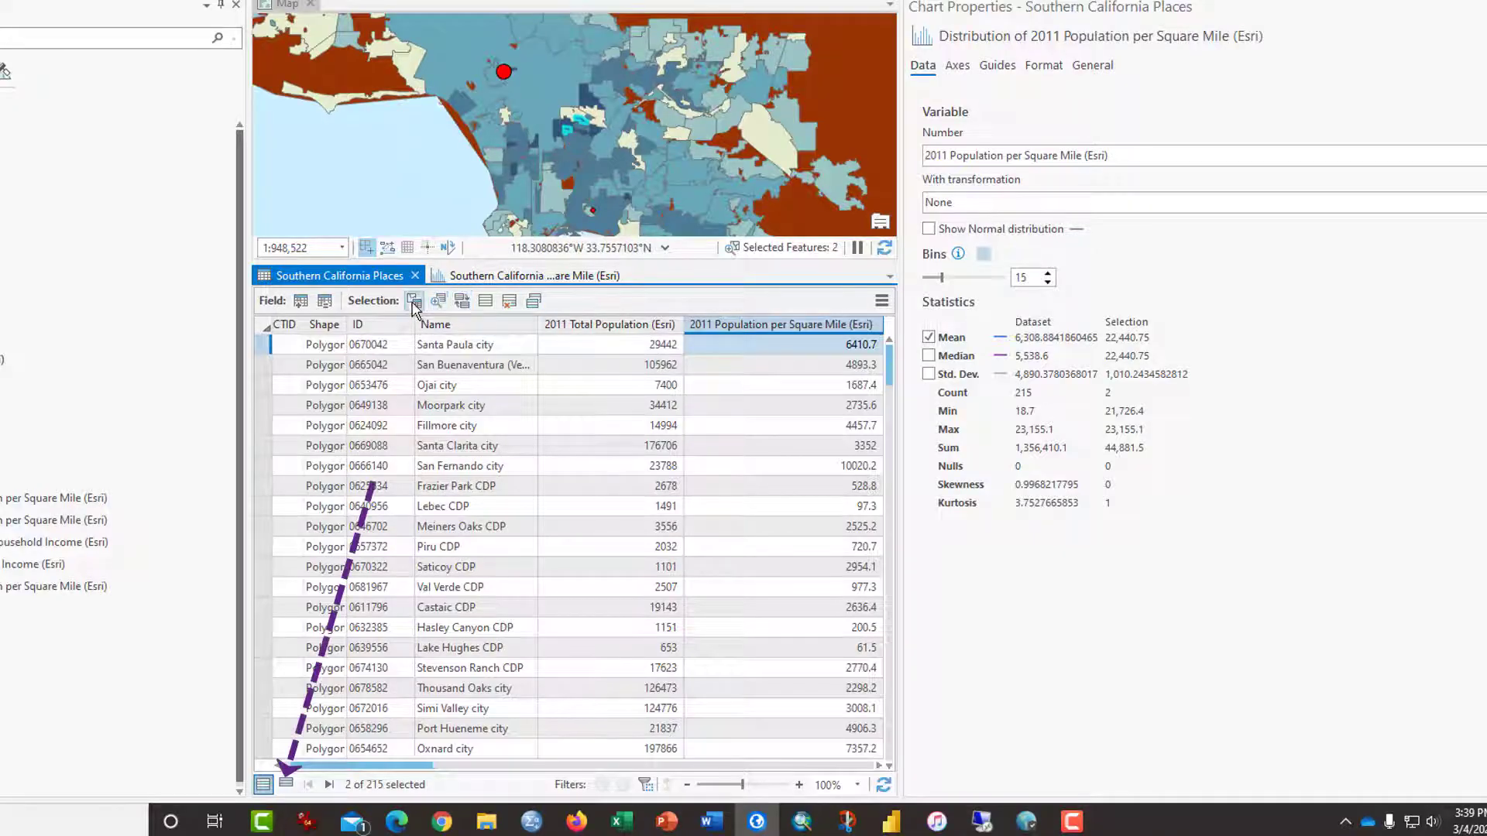
{"action": "left_click", "coordinate": [286, 785]}
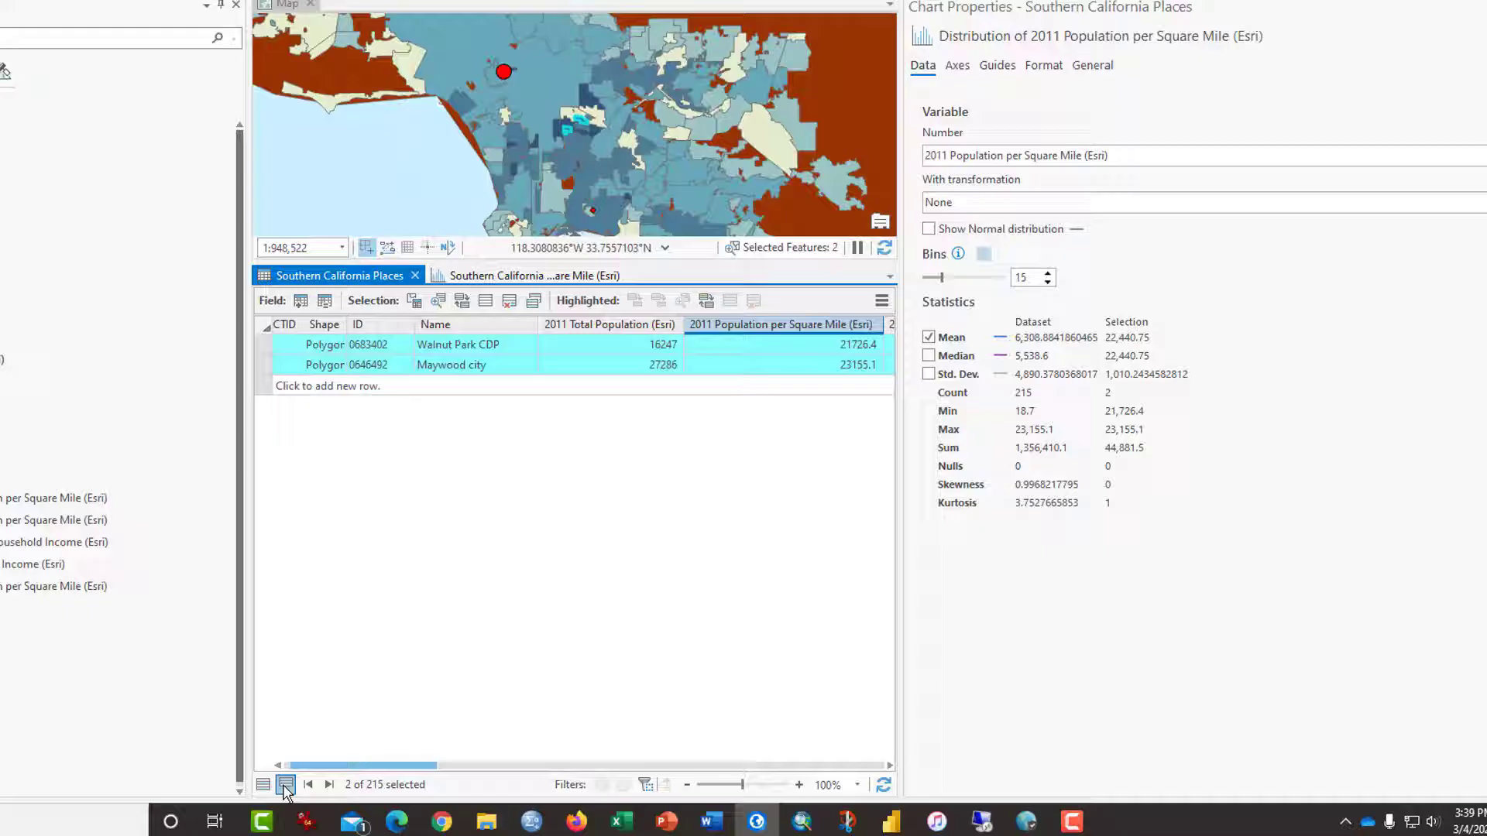
{"action": "left_click_drag", "start_coordinate": [391, 765], "coordinate": [391, 770]}
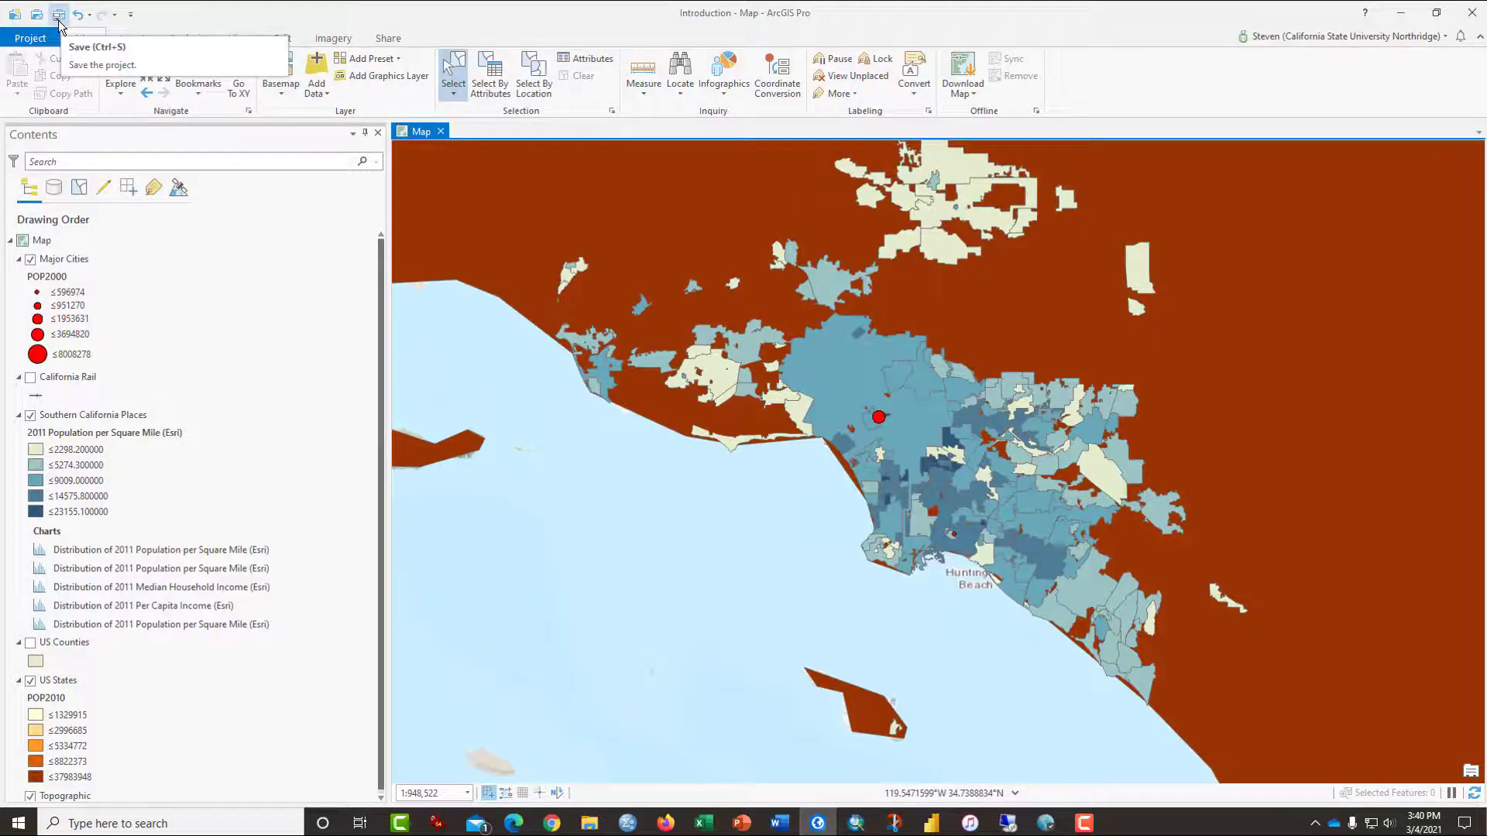
Step: Select the Major Cities layer in the map's layer list
{"action": "left_click", "coordinate": [64, 258]}
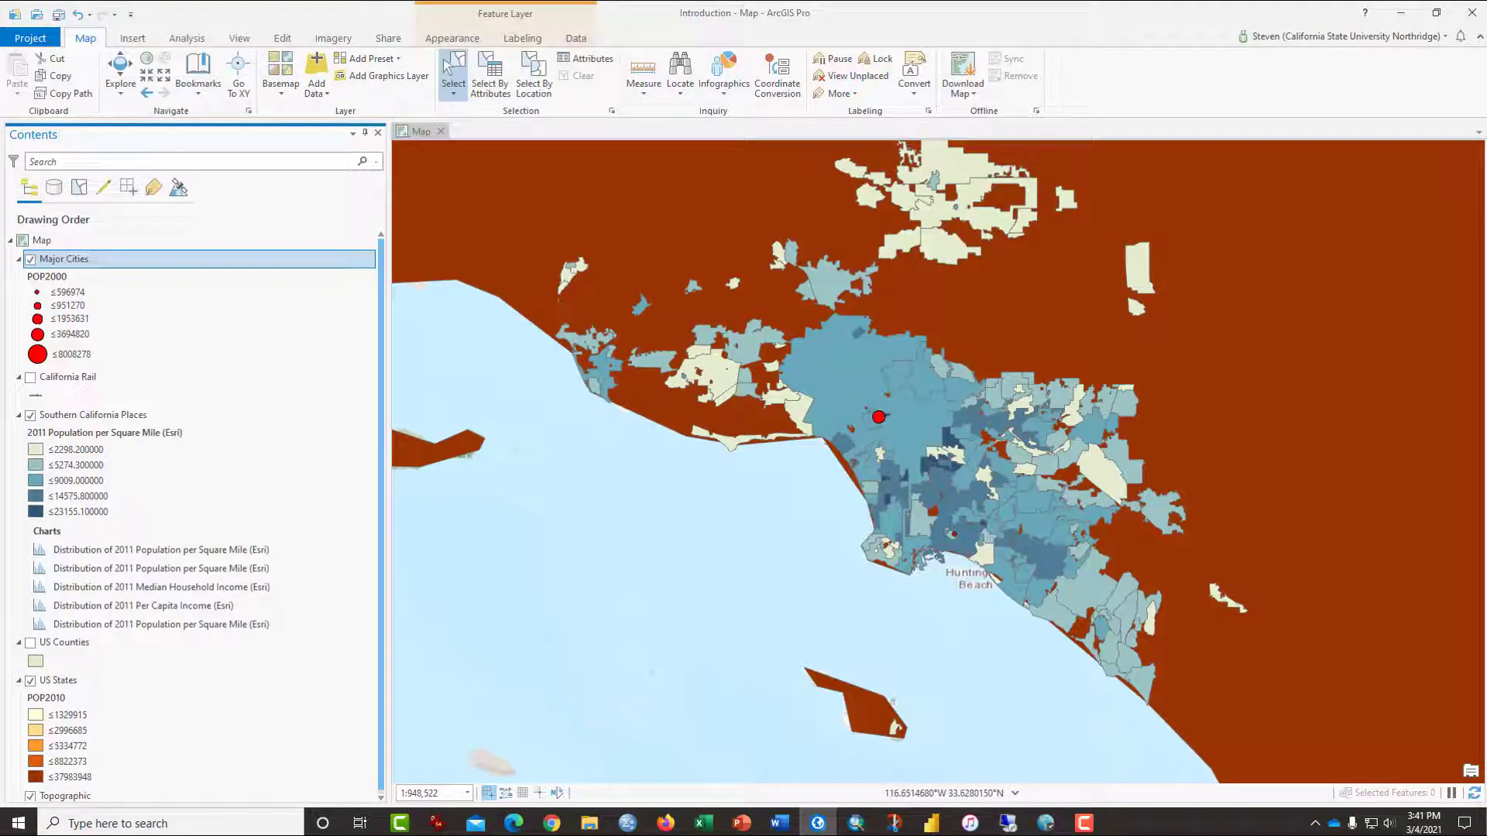